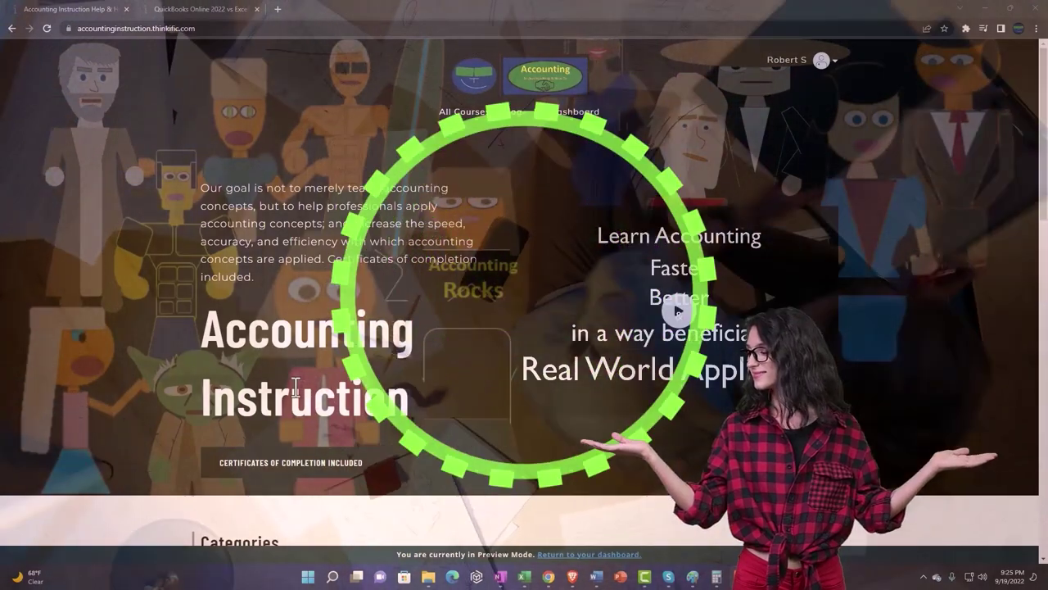
Browse the course categories on the Accounting Instruction site and view the lesson sections of the QuickBooks Online 2022 course
scroll(148, 456, down, 1)
scroll(144, 448, down, 6)
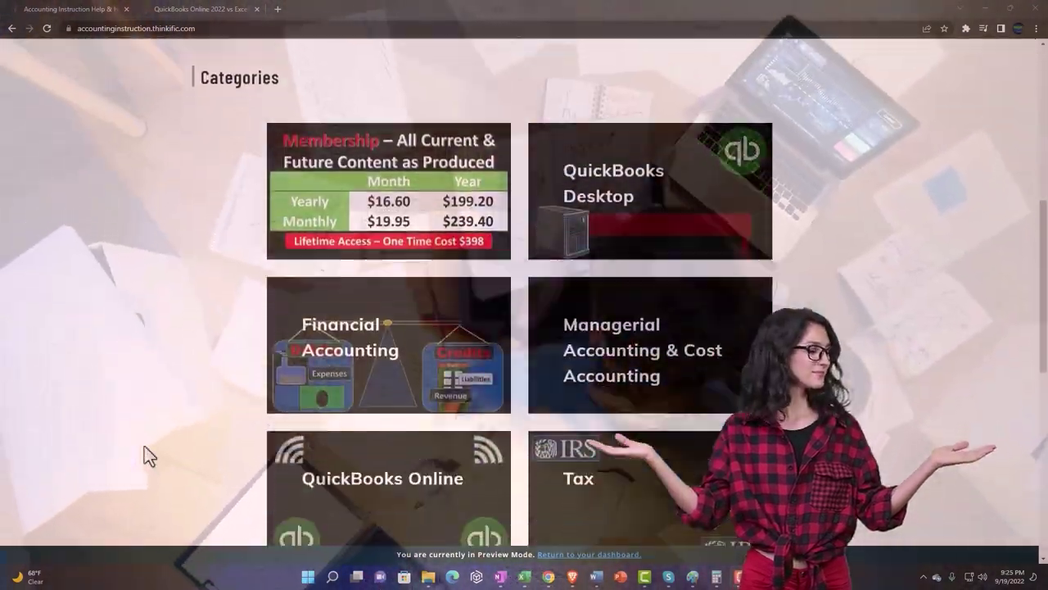
scroll(144, 456, down, 5)
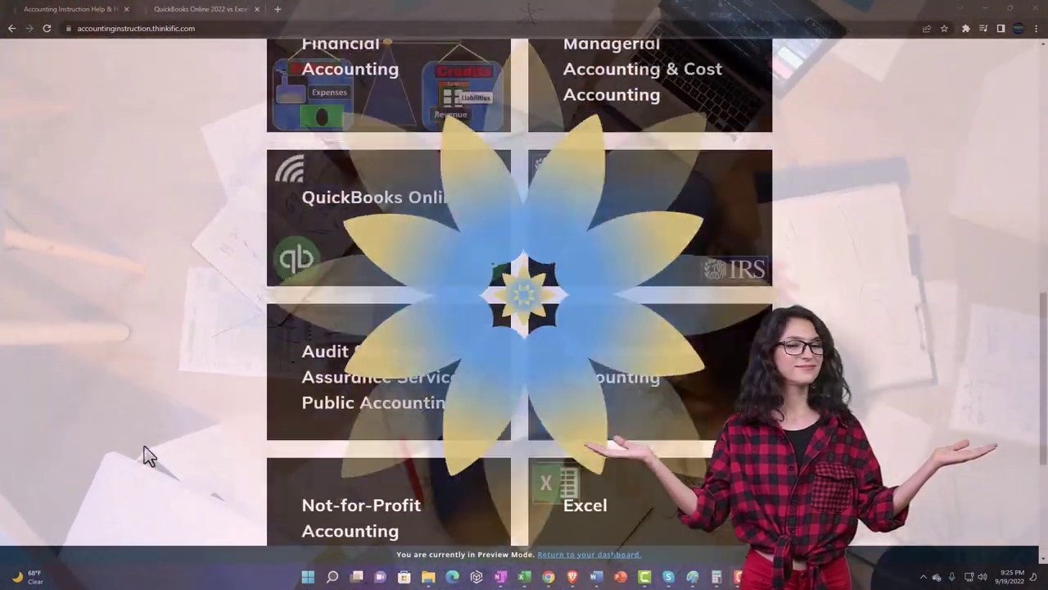
scroll(144, 456, down, 1)
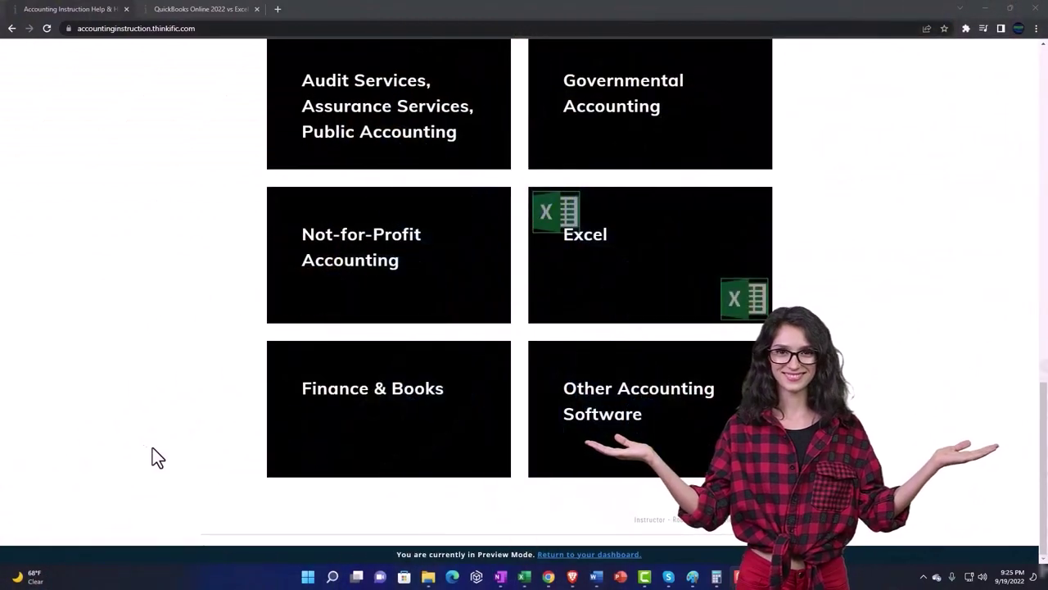
click(187, 10)
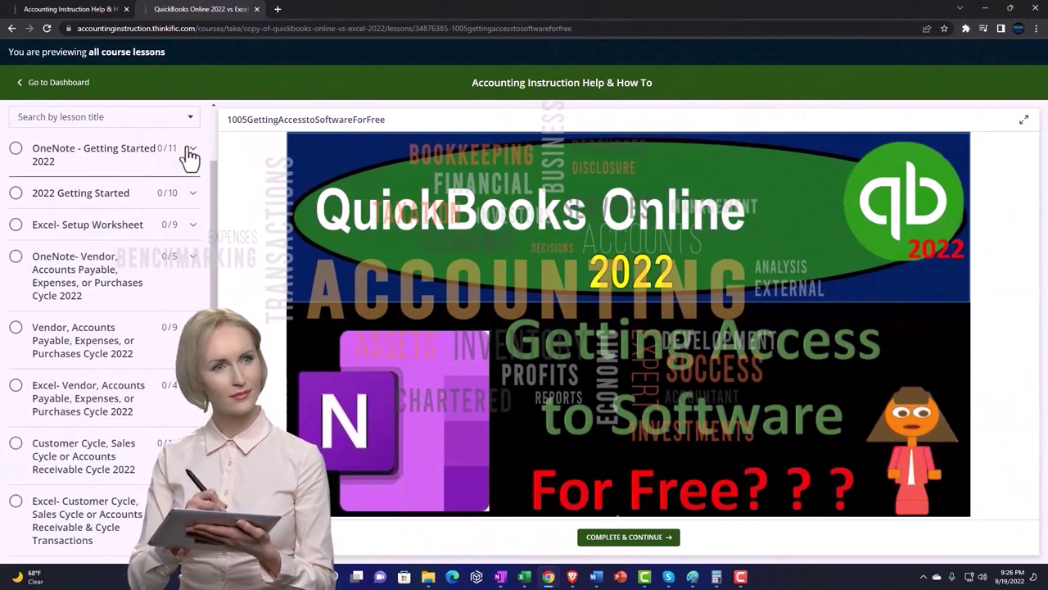
click(190, 155)
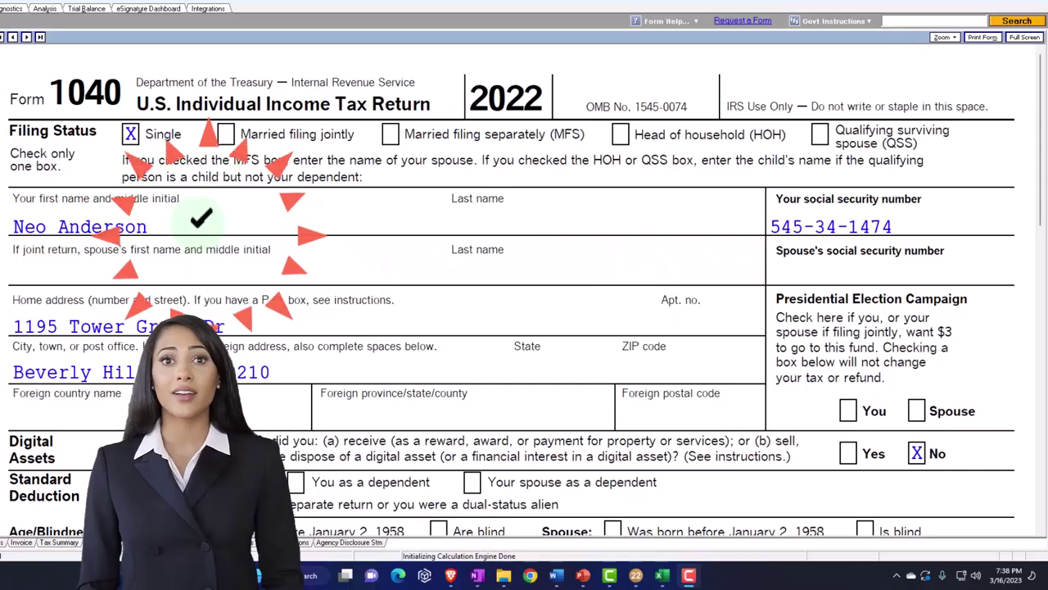
Review page 1 of Form 1040, comparing it with the income through taxable income rows of the Excel tax formula worksheet
scroll(203, 234, down, 5)
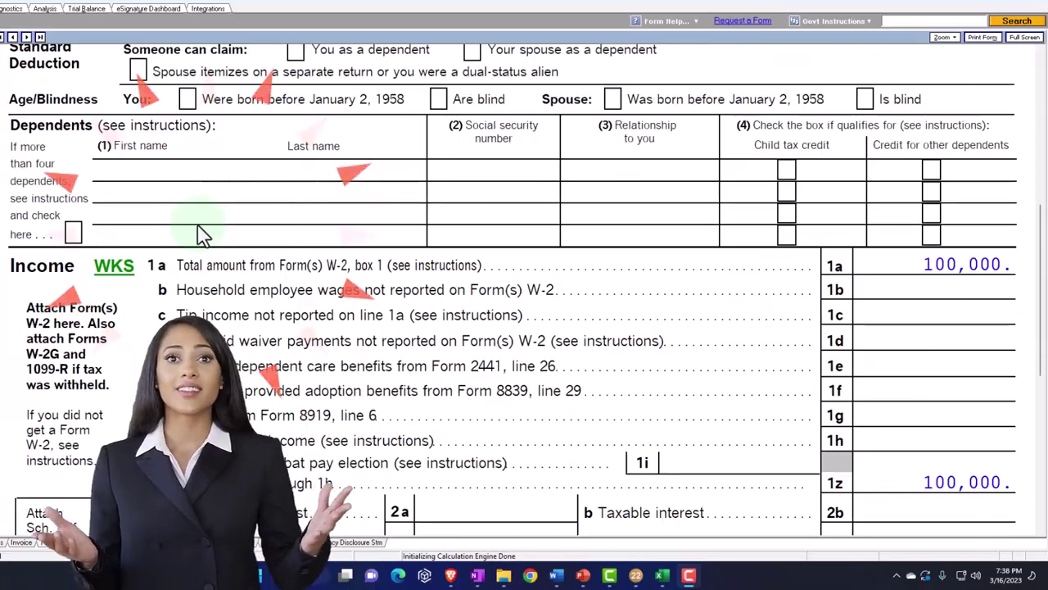
scroll(524, 327, down, 5)
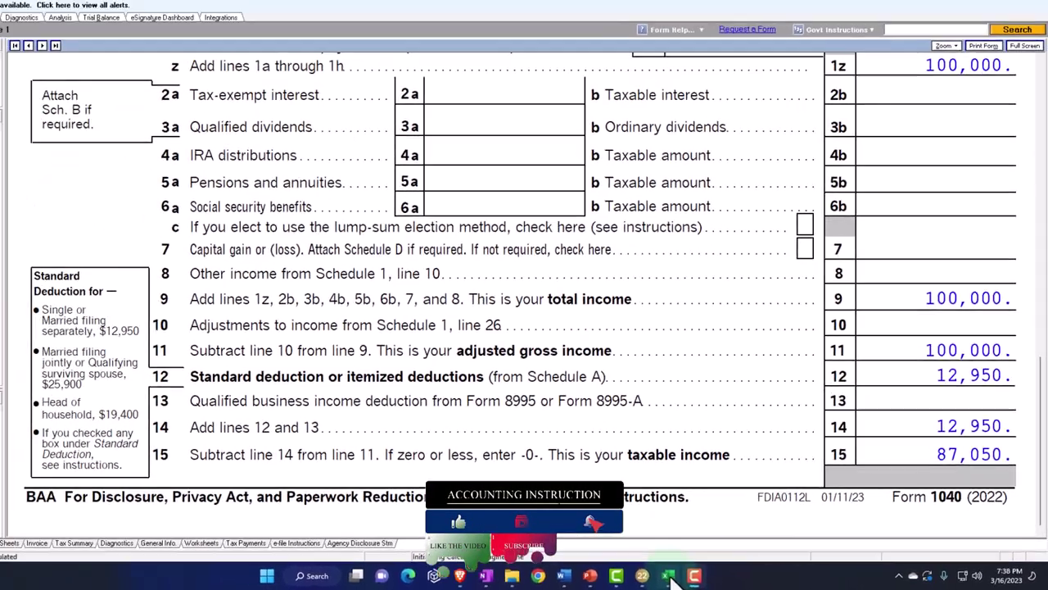
click(606, 573)
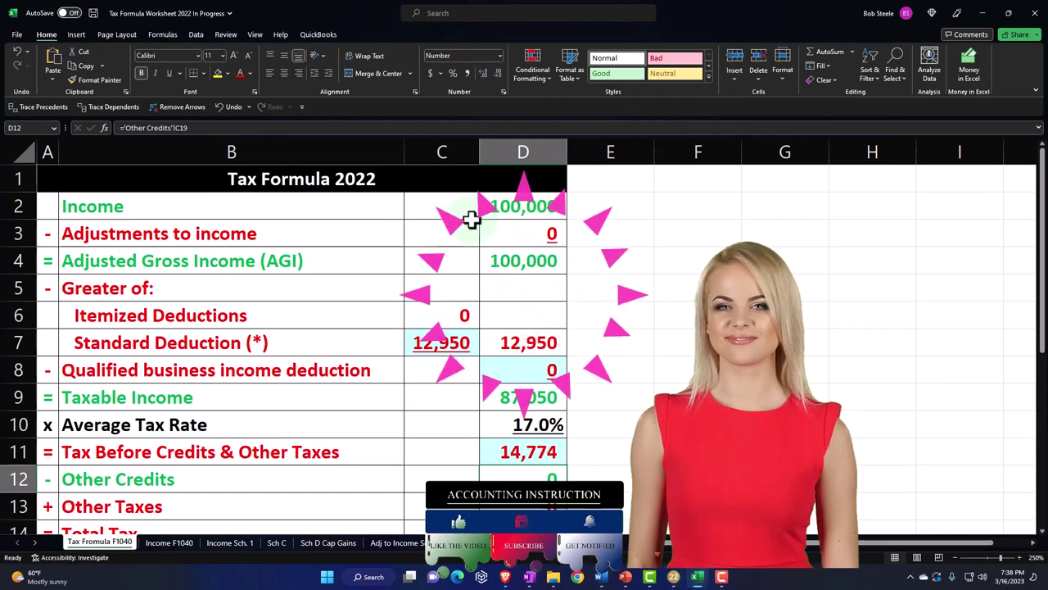
key(Up)
key(Up)
key(Up)
key(Up)
key(Up)
key(Up)
key(Up)
key(Up)
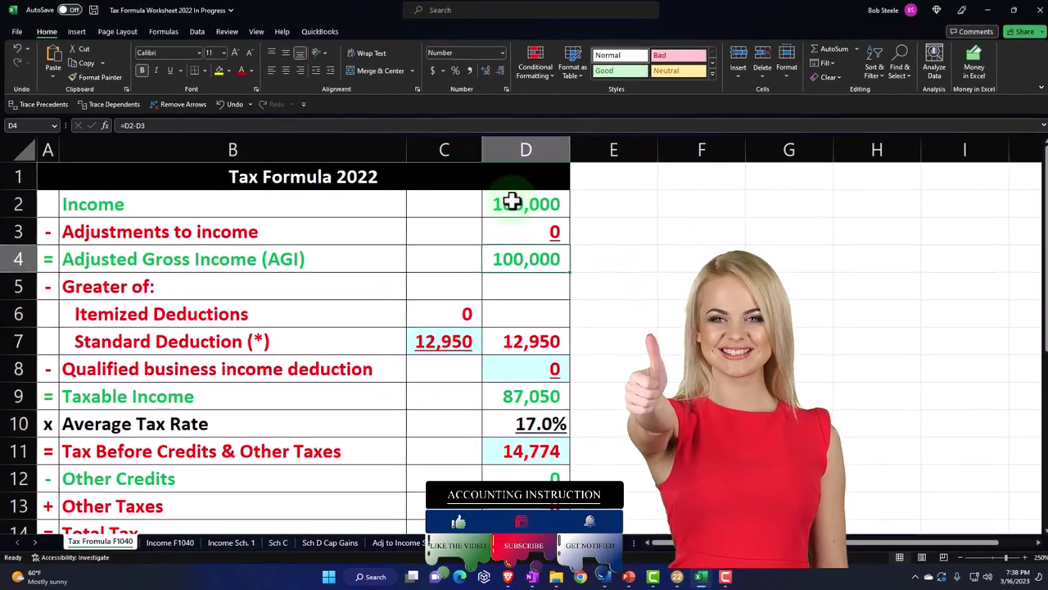
key(Down)
key(Down)
key(Down)
key(Down)
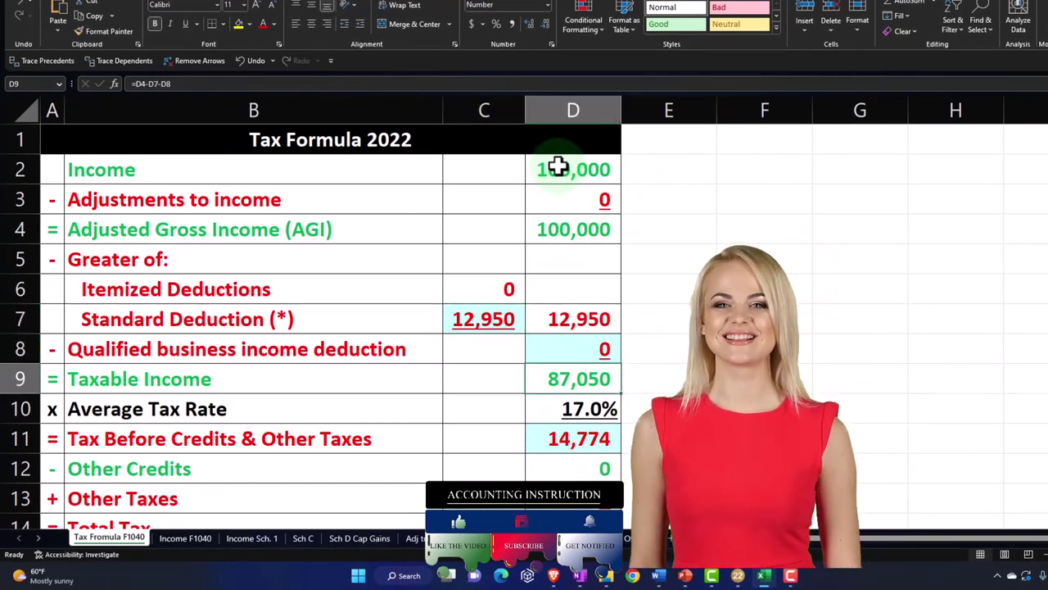
Compare the payments and refund section on page 2 of Lacerte's Form 1040 with the tax, payments and refund rows in Excel
click(740, 573)
click(18, 428)
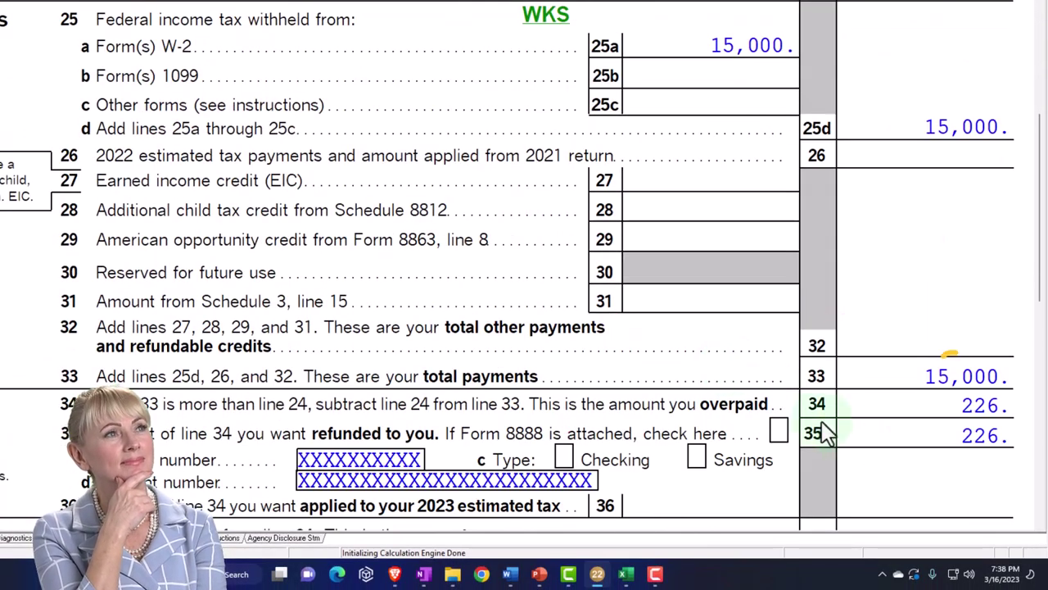
click(626, 573)
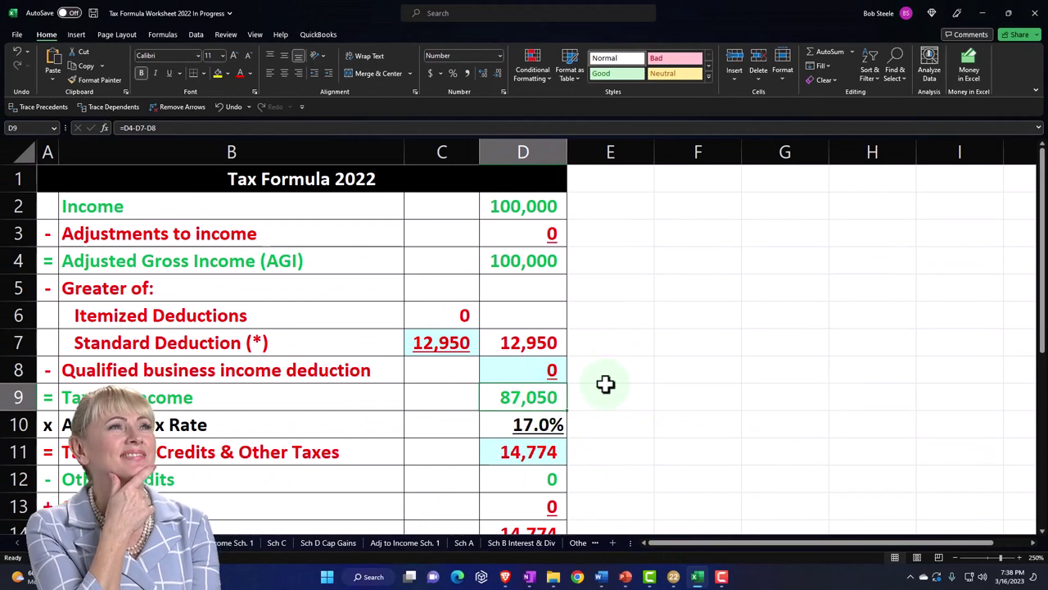
key(Down)
key(Down)
key(Down)
key(Down)
key(Down)
key(Down)
key(Down)
key(Down)
key(Down)
key(Up)
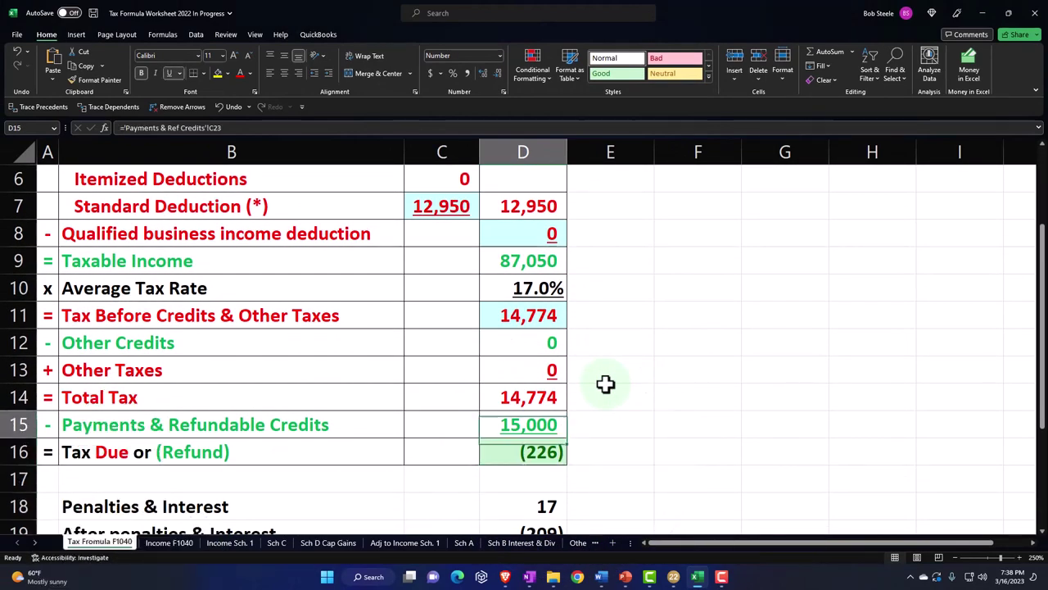
key(Up)
key(Up)
key(Up)
key(Up)
key(Up)
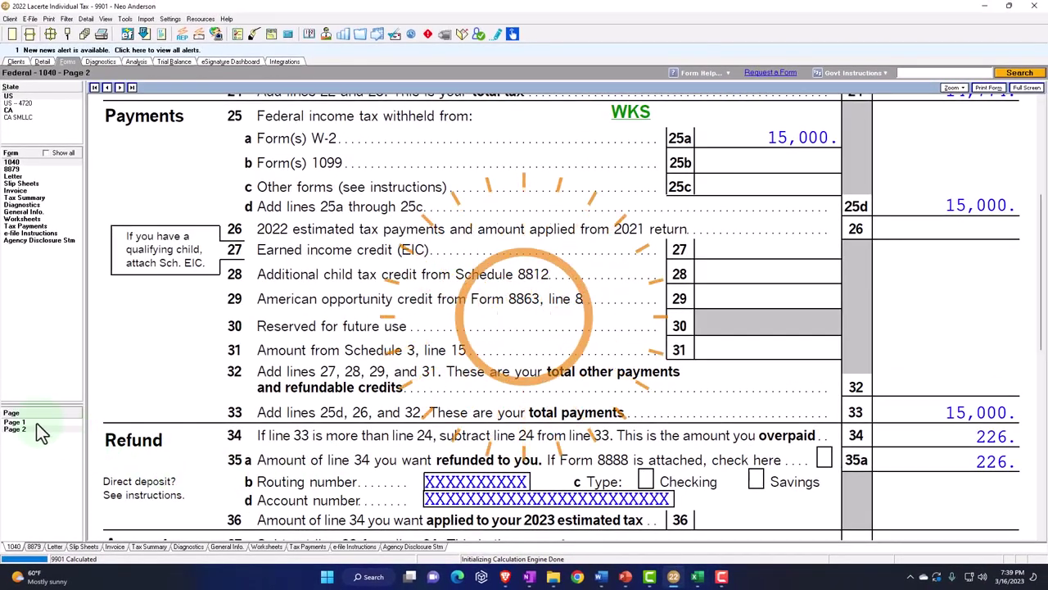
Open page 1 of Form 1040 in Lacerte and review its income and standard deduction lines
click(37, 424)
scroll(421, 384, down, 6)
scroll(420, 384, down, 5)
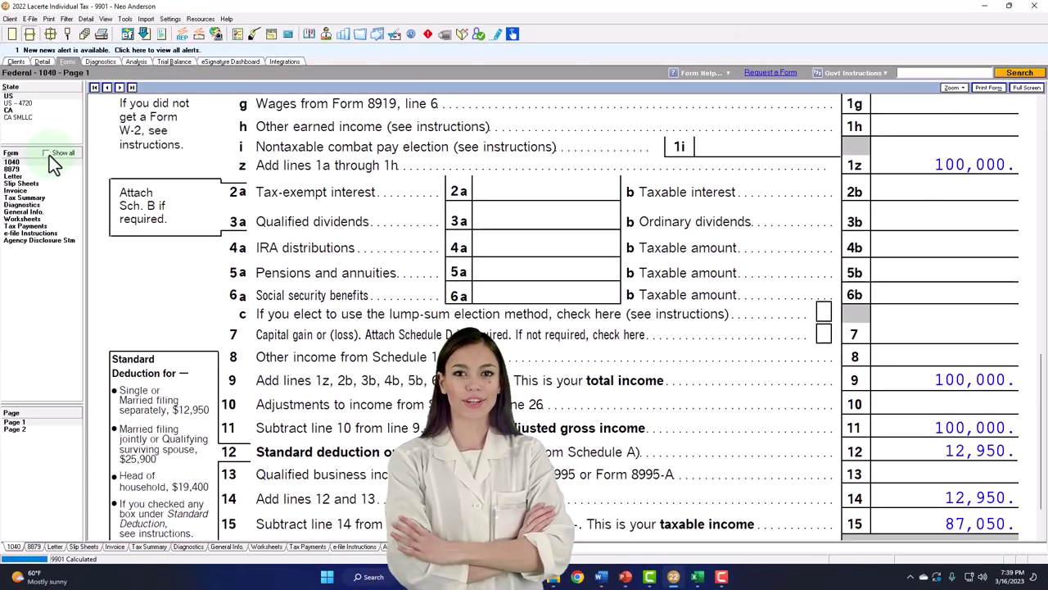
List all available forms and open Schedule A, examining its itemized deductions down to casualty and theft losses
click(47, 148)
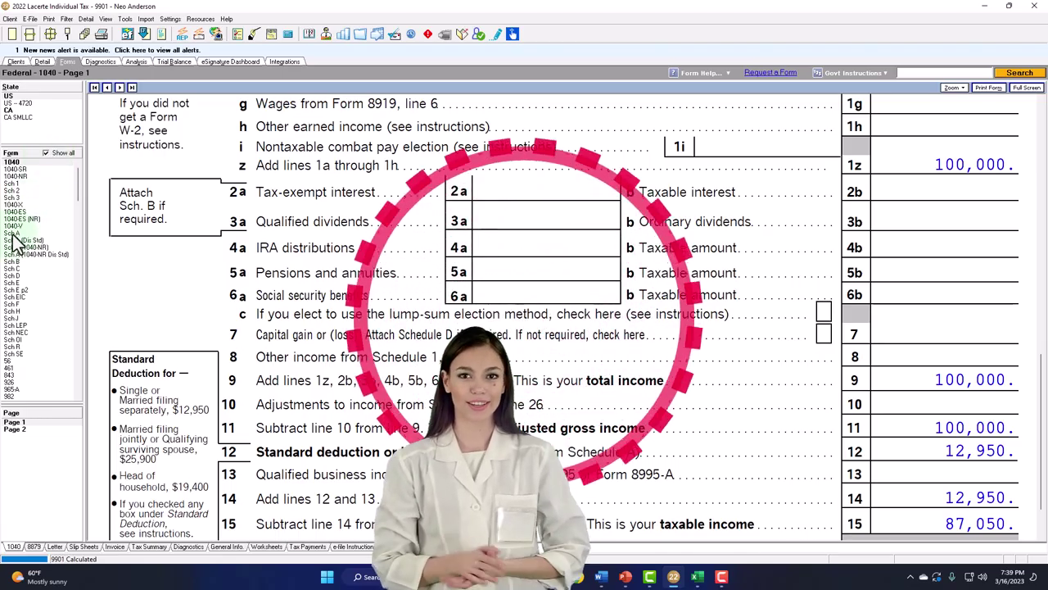
click(14, 232)
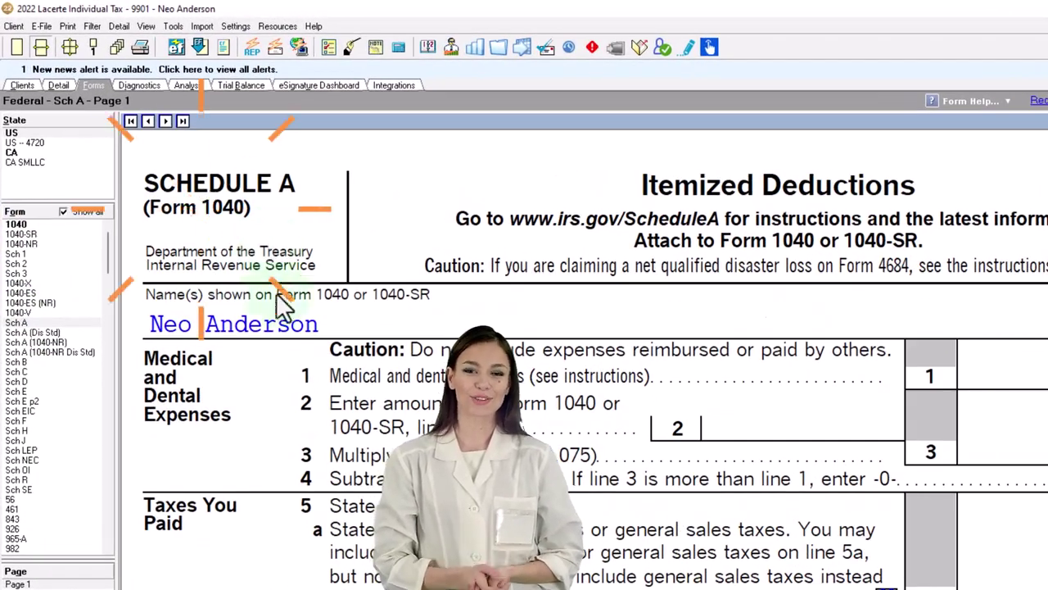
scroll(299, 430, down, 3)
scroll(311, 442, down, 8)
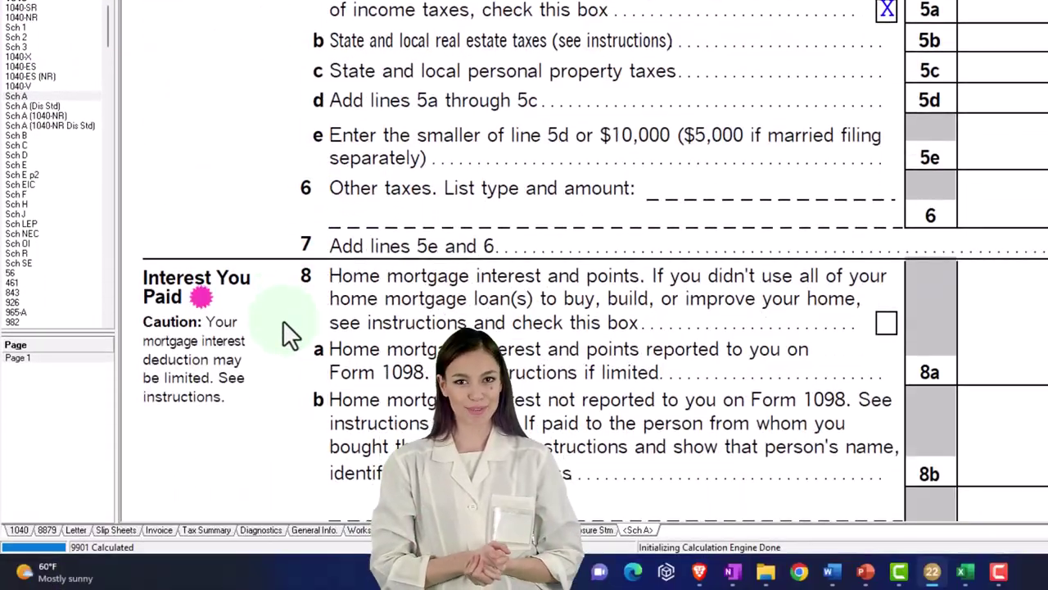
scroll(288, 335, down, 6)
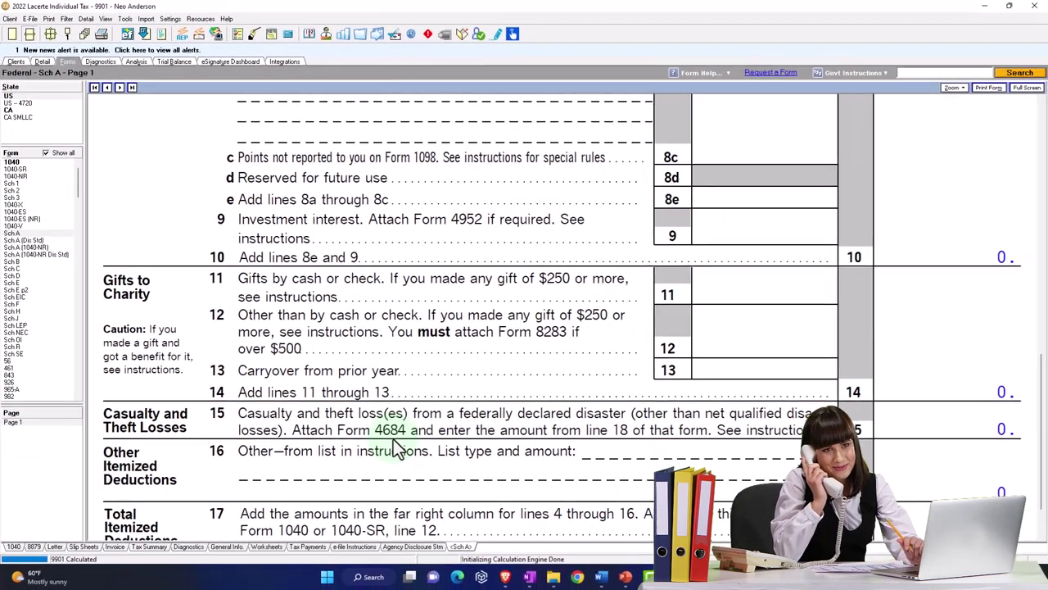
click(429, 462)
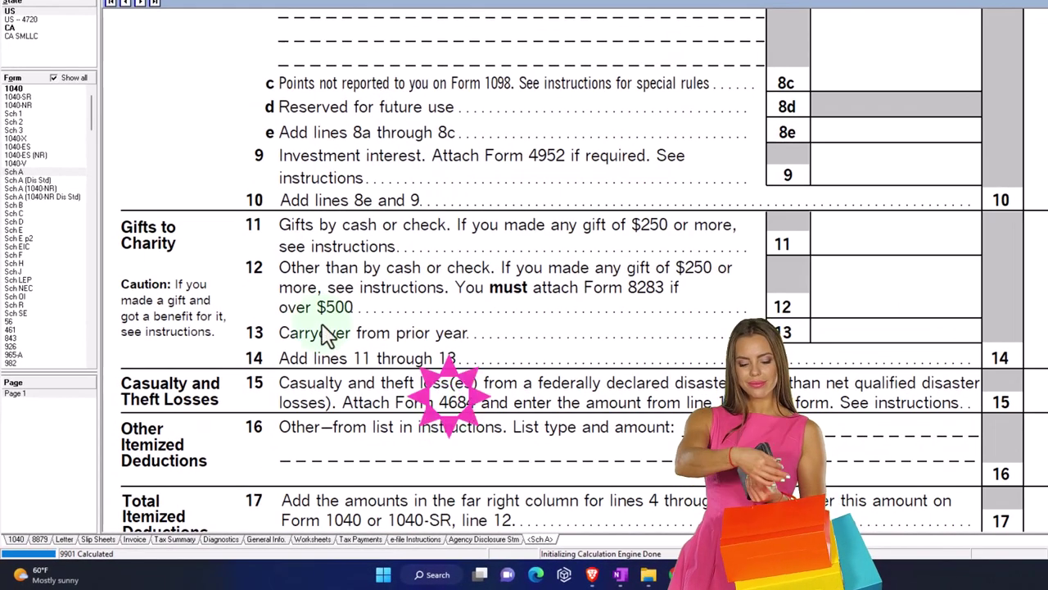
Find Form 4684, Casualties and Thefts, in the full list of forms and open it
scroll(93, 127, down, 10)
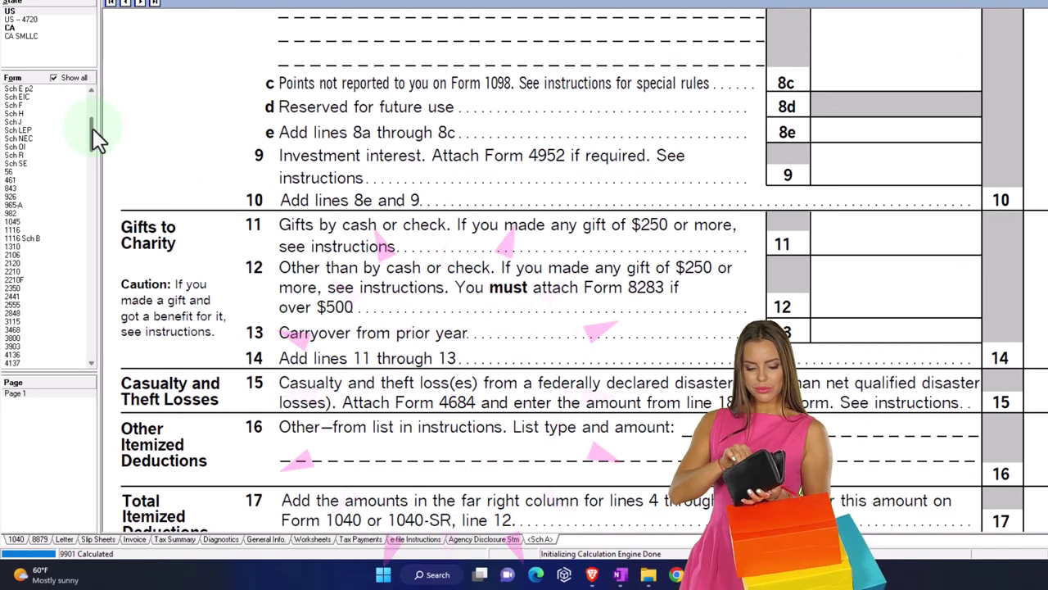
drag(92, 130, 90, 139)
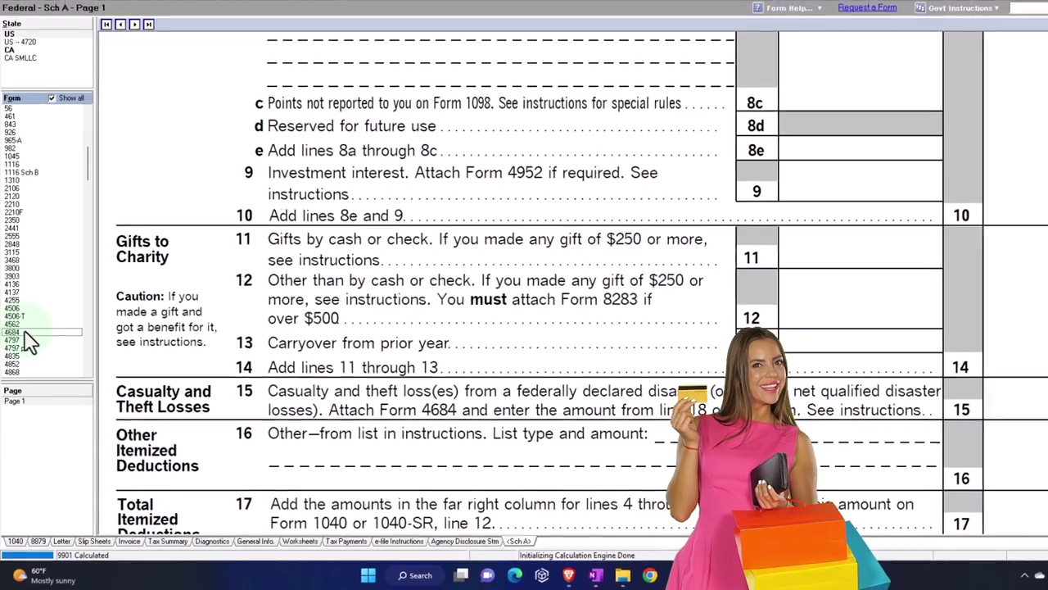
click(24, 321)
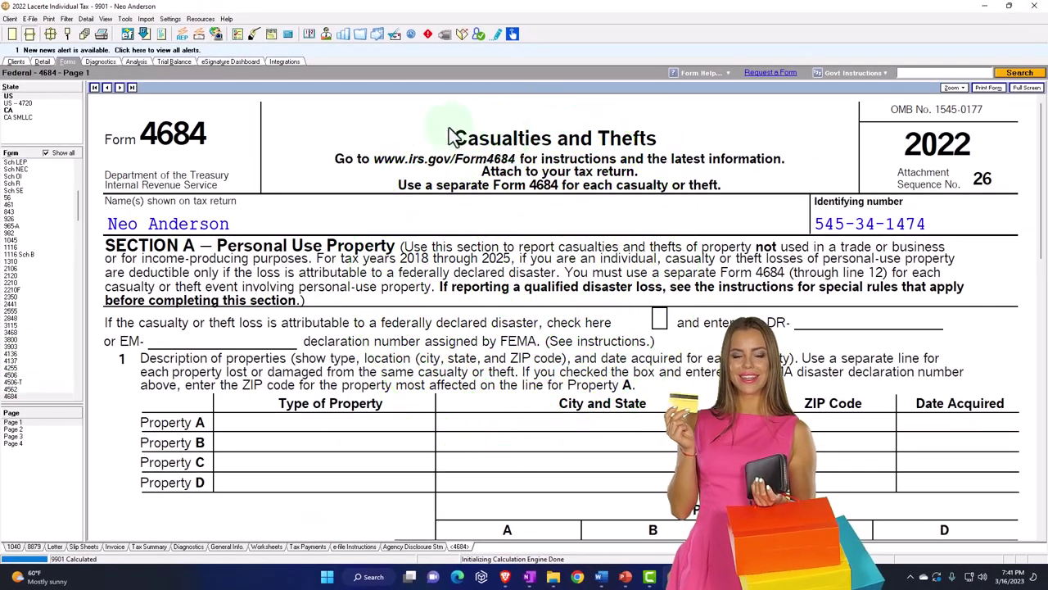
Open the Schedule D/4797 dispositions input screen among the income inputs of the return's detail section
click(45, 62)
click(141, 91)
mouse_move(119, 90)
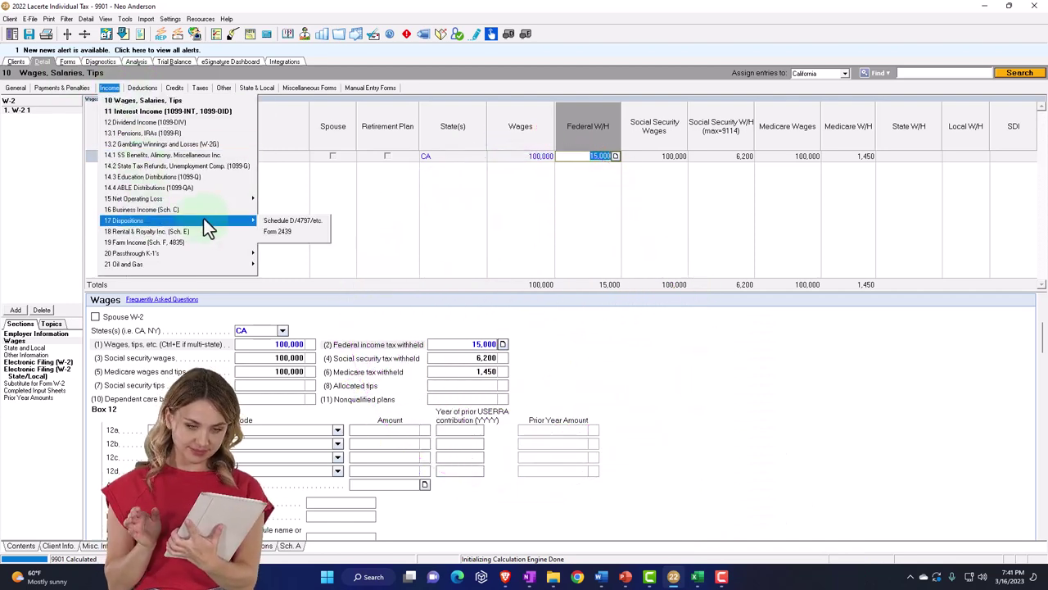
click(274, 220)
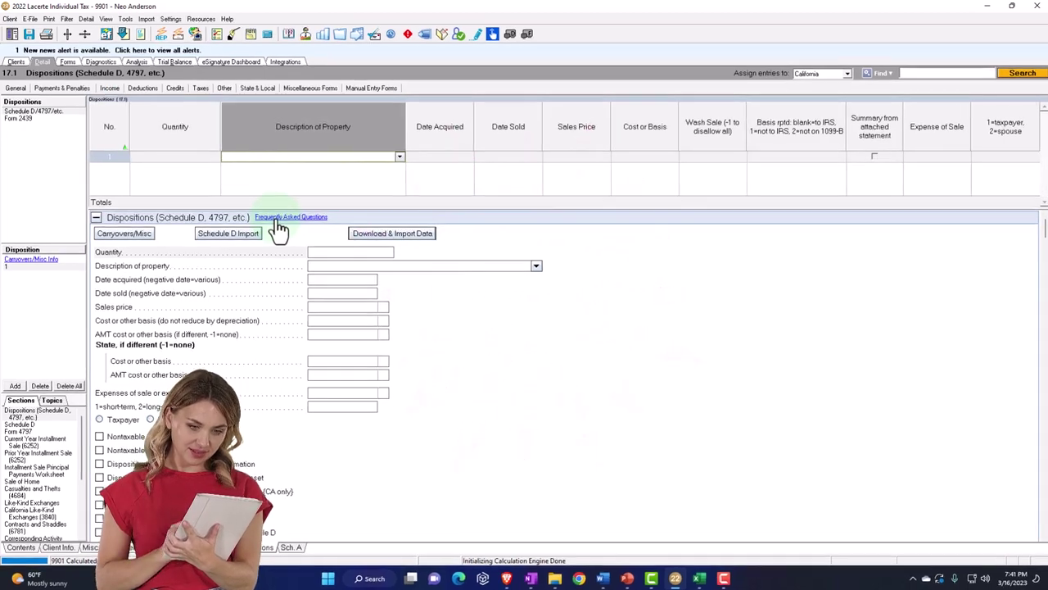
Add a disposition described as Property with a date acquired of -1/1/2020
text(Property)
key(Tab)
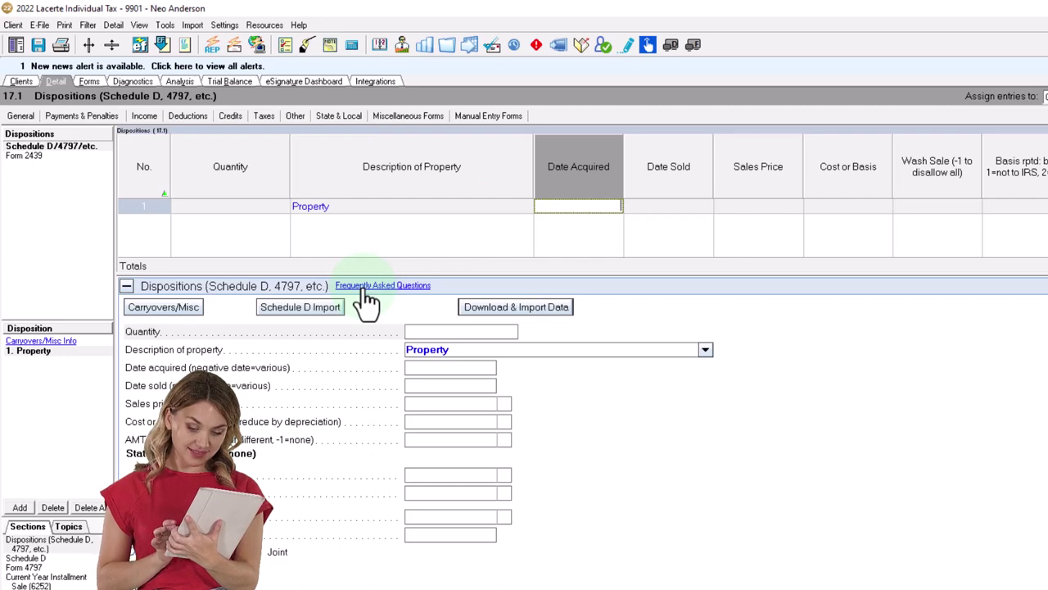
text(-010)
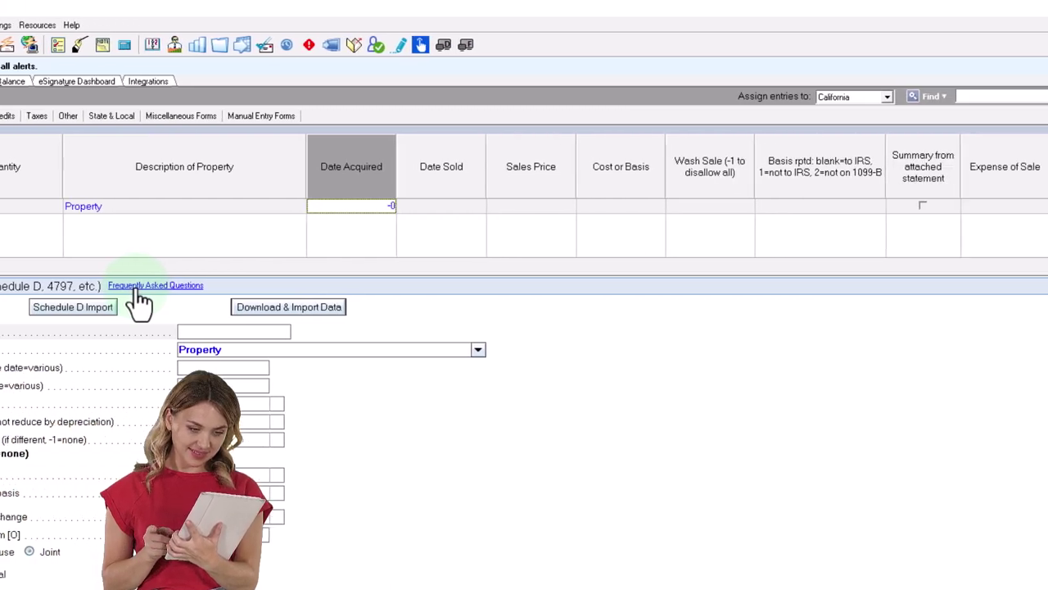
text(122)
key(Tab)
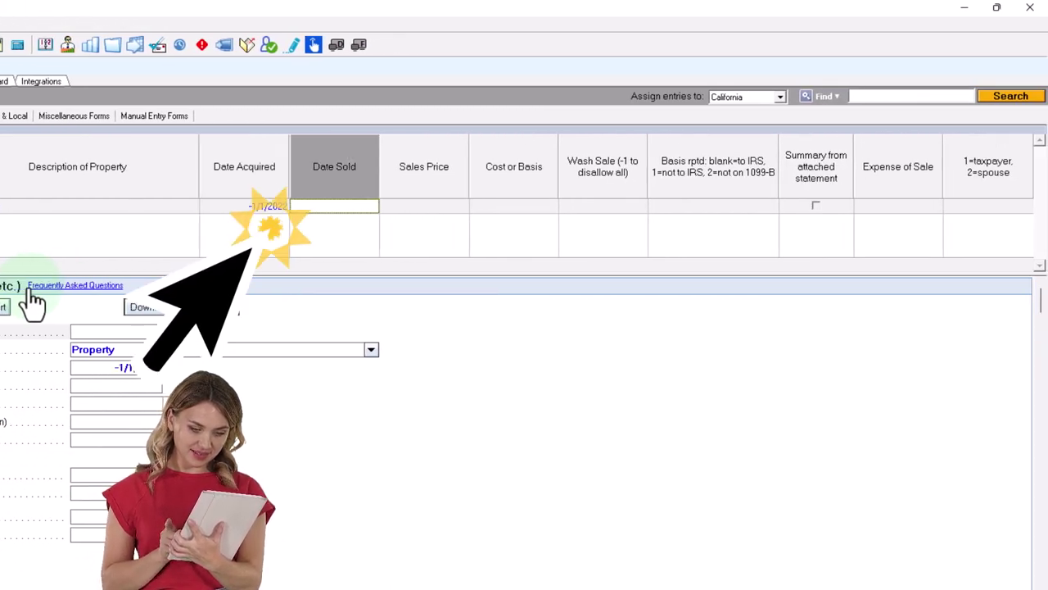
click(280, 205)
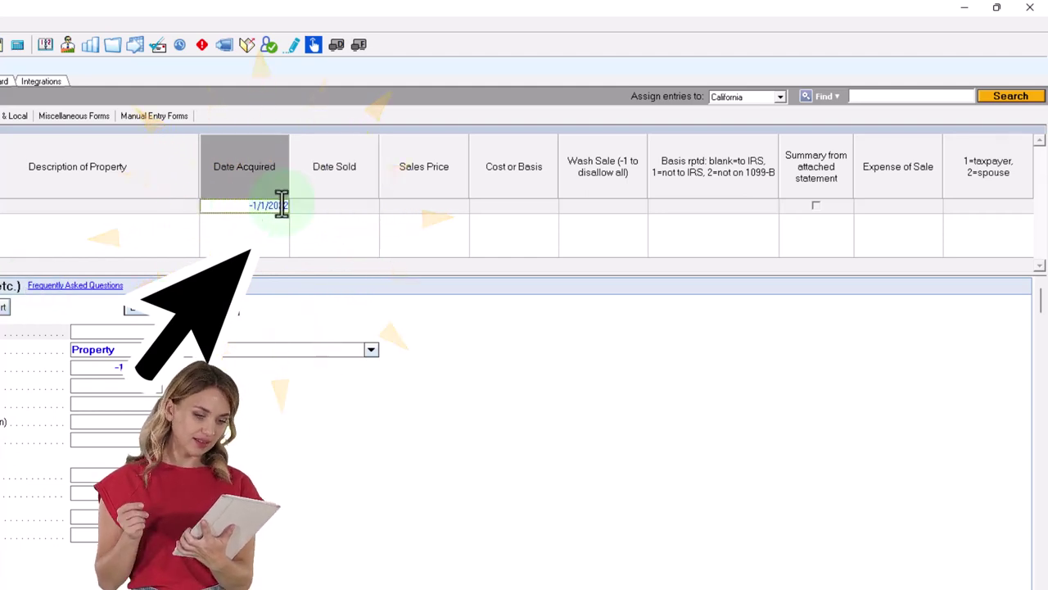
key(Tab)
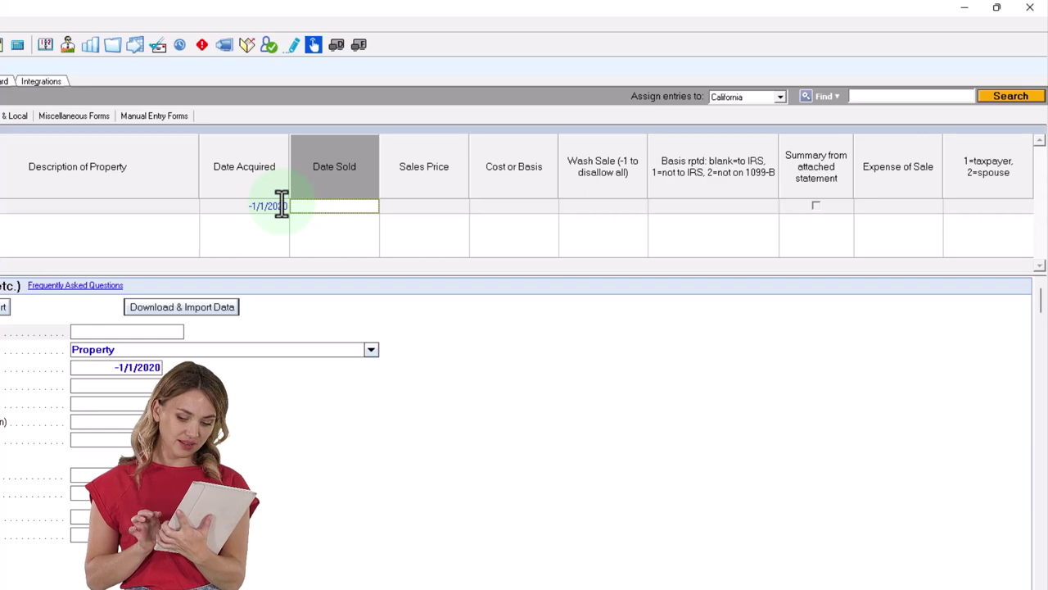
Set the property's date sold to 6/15/2022, its sales price to 0 and its cost or basis to 10,000
text(061522)
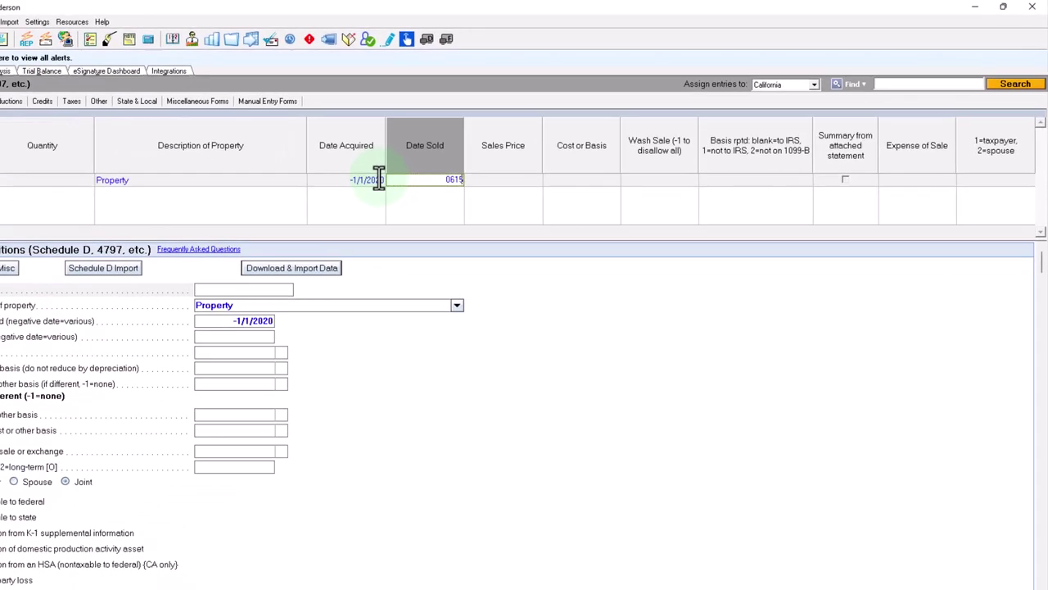
key(Tab)
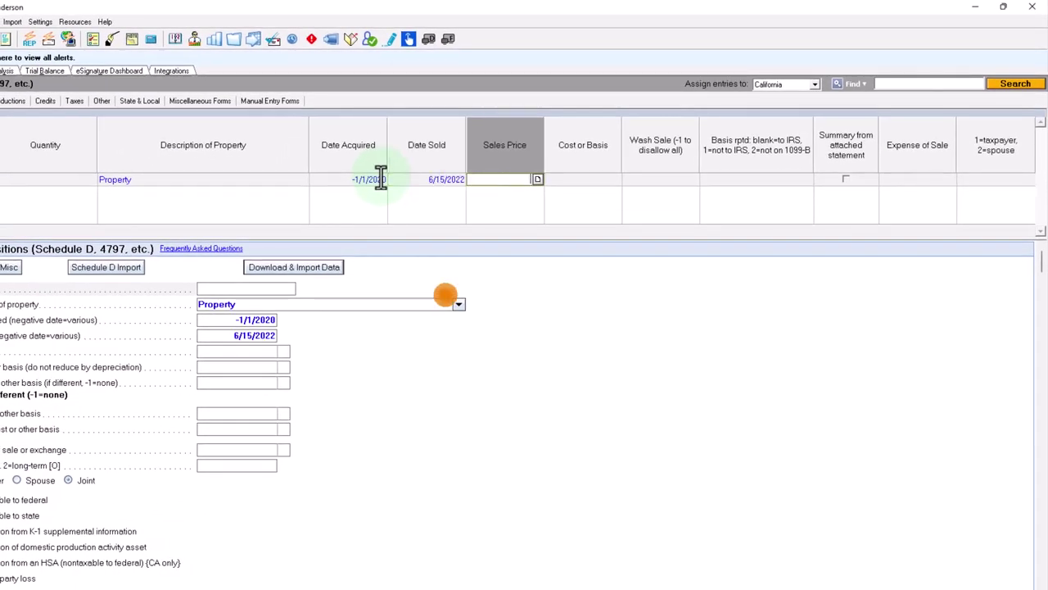
text(0)
key(Tab)
text(10,00)
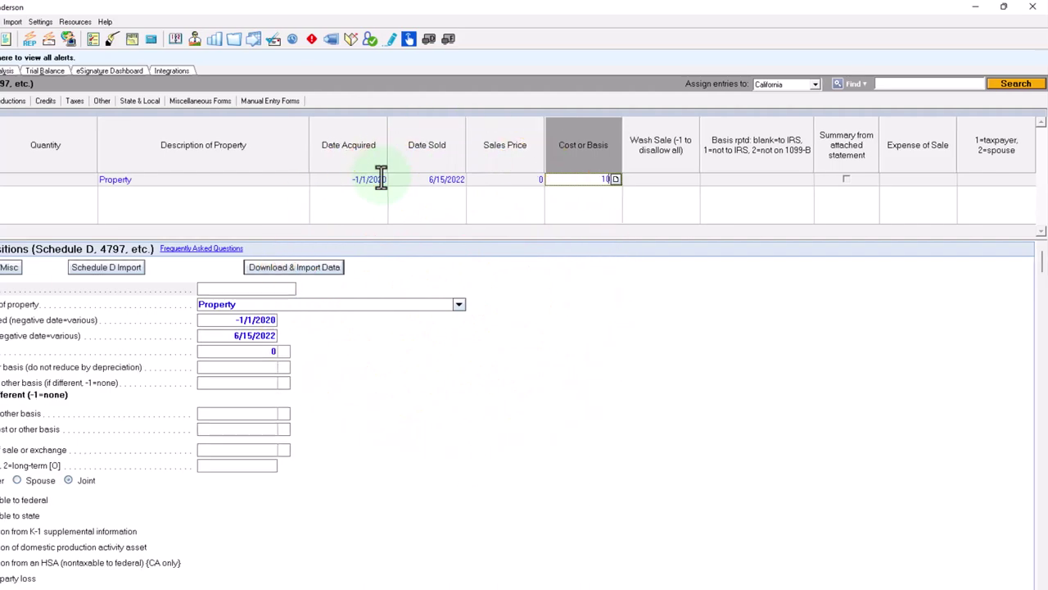
text(00)
key(Tab)
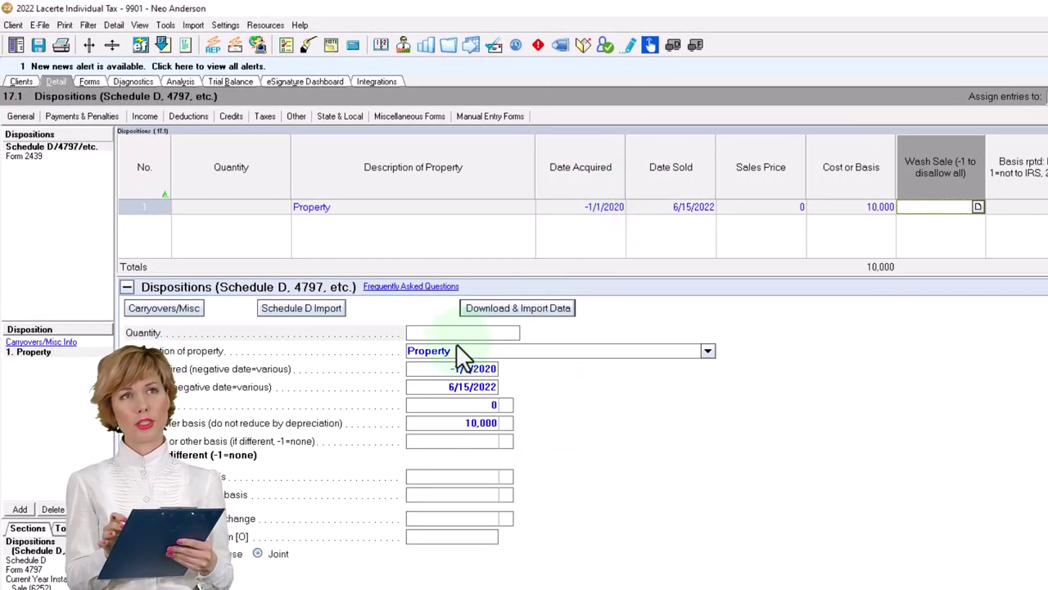
click(459, 385)
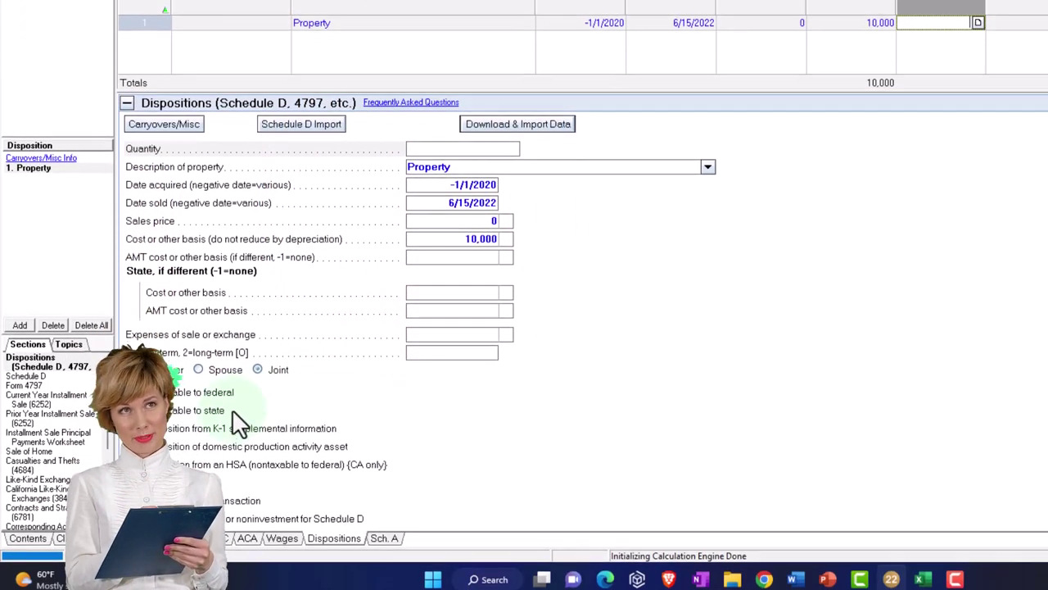
In the property's Casualties and Thefts (4684) section, enter Fire as the description and 1 for personal property
click(190, 558)
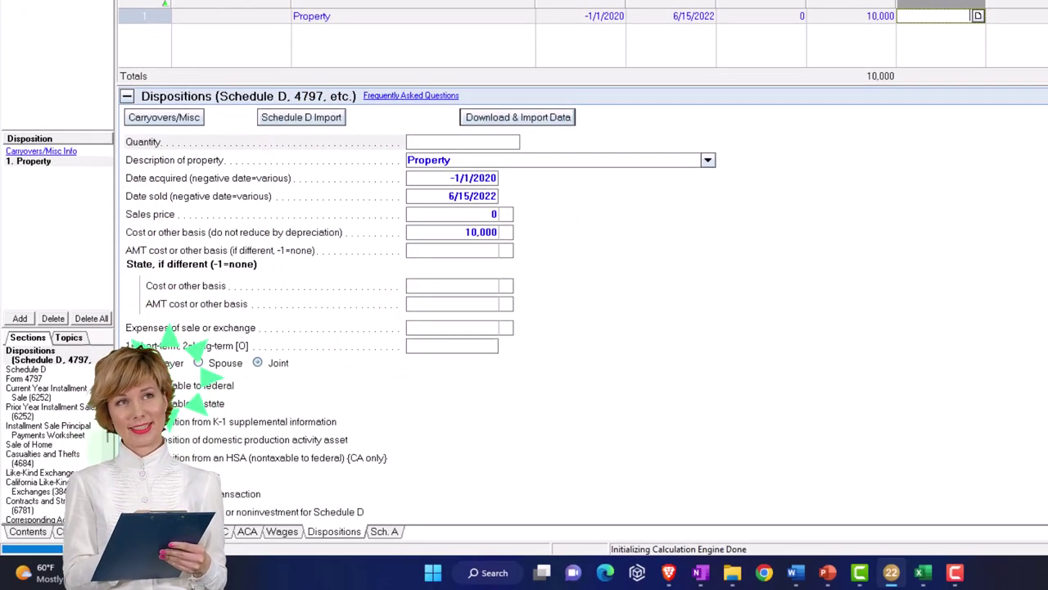
click(70, 459)
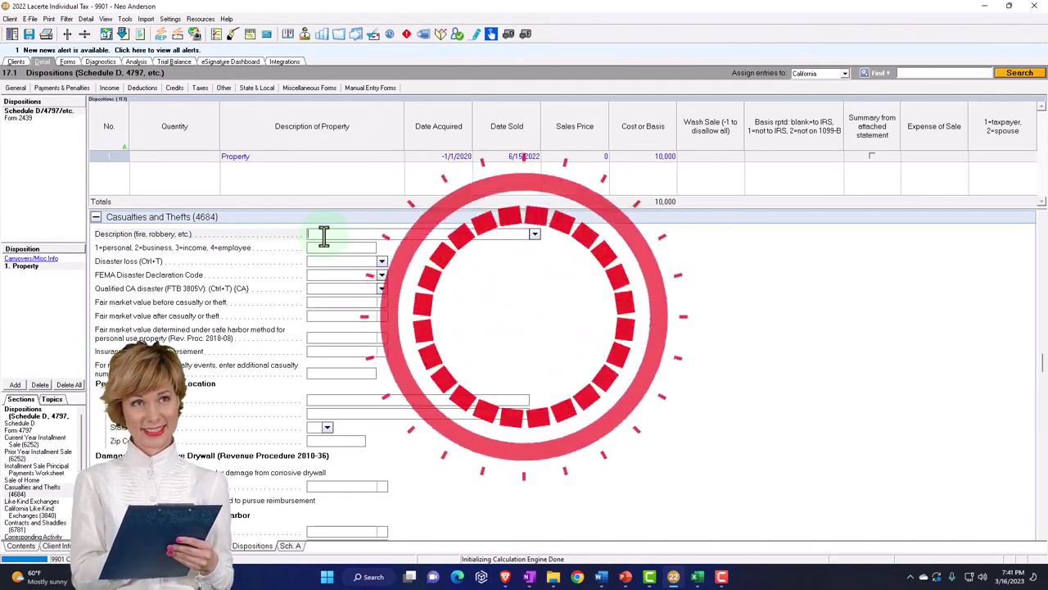
click(322, 244)
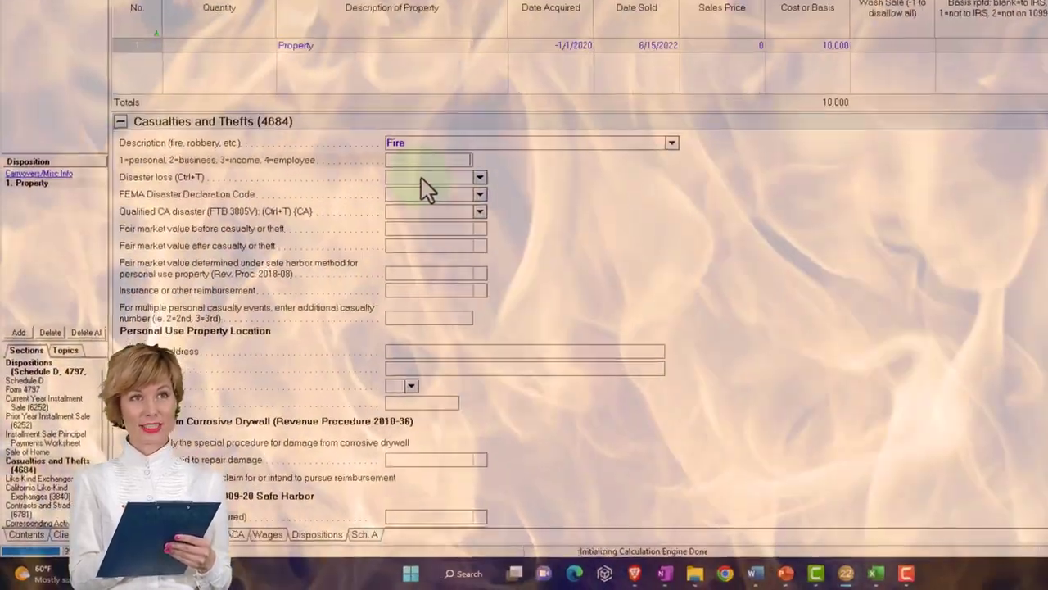
text(1)
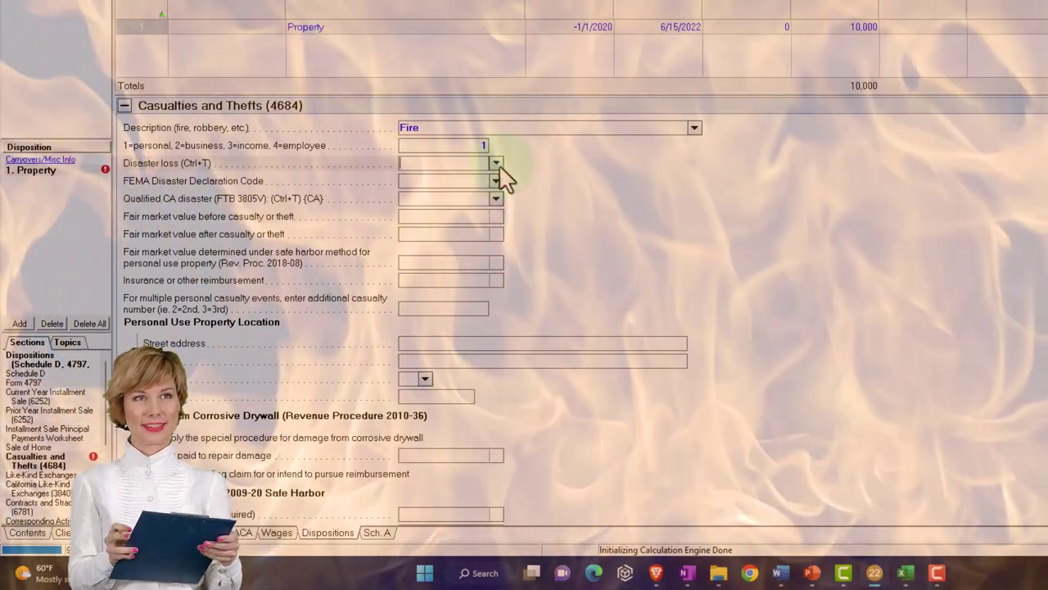
Set the disaster loss to Federally declared disaster other than qualified, occurred in 2018 - 2022, and review the FEMA code and California disaster choices
click(496, 163)
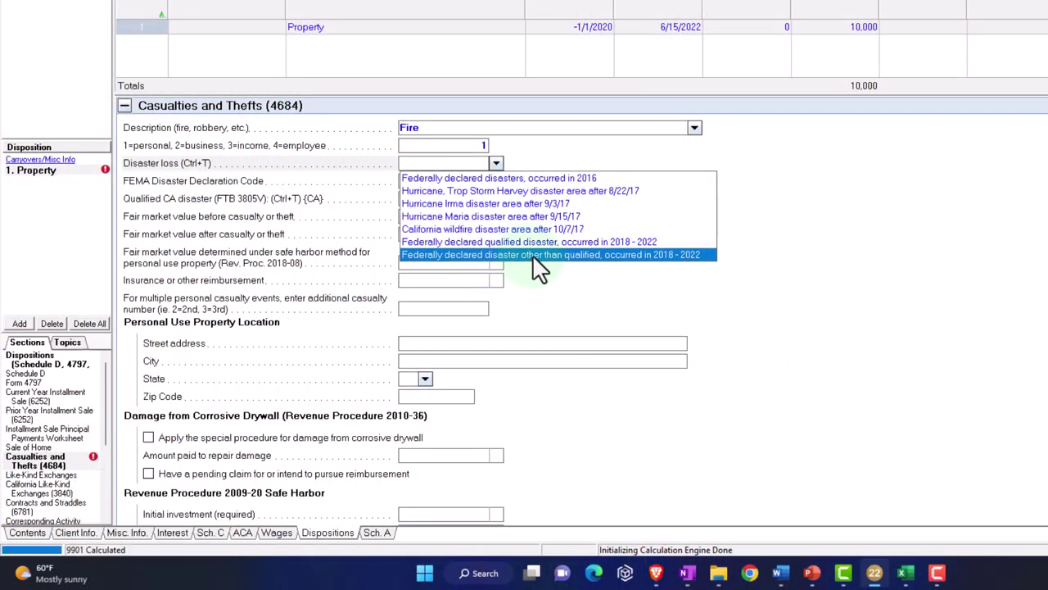
click(534, 255)
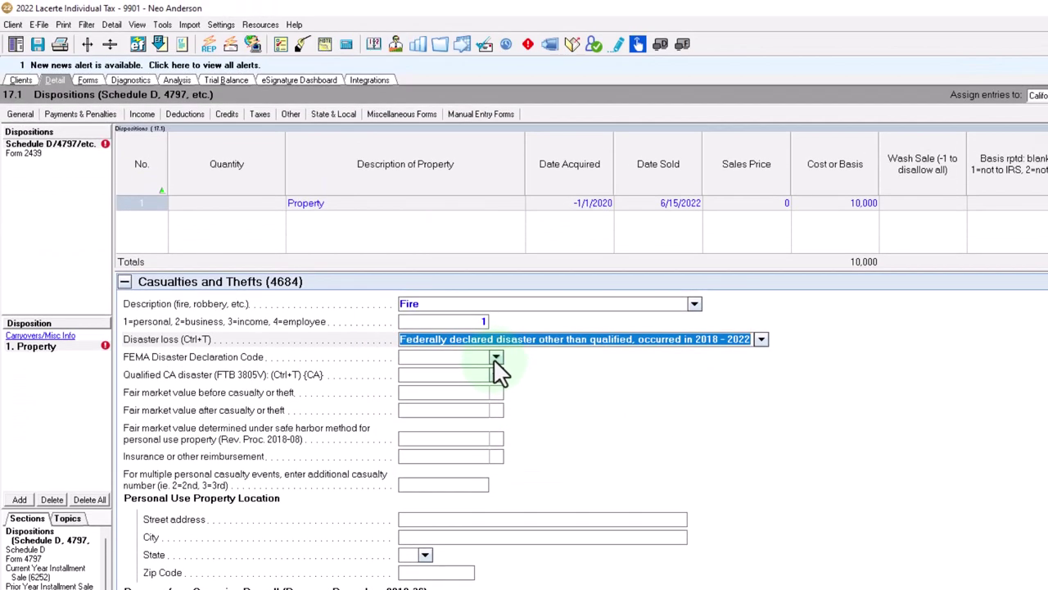
click(495, 358)
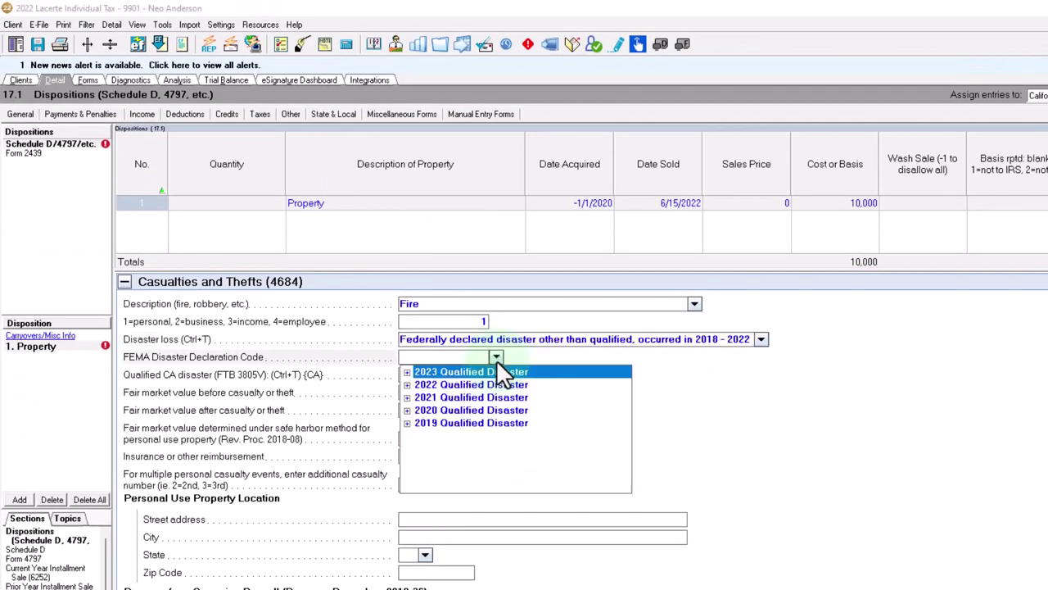
click(496, 359)
click(497, 375)
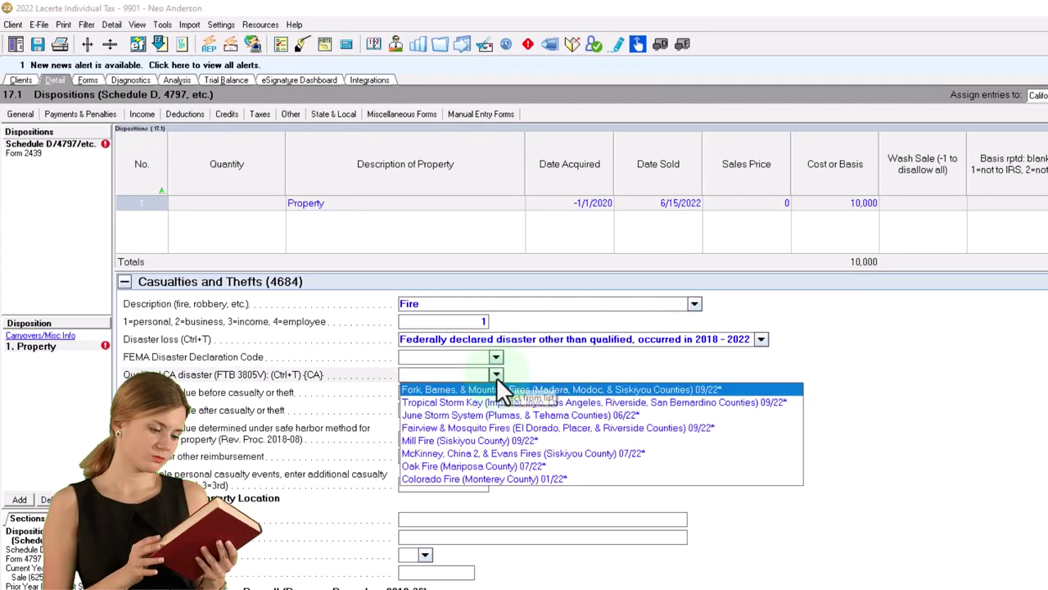
click(496, 377)
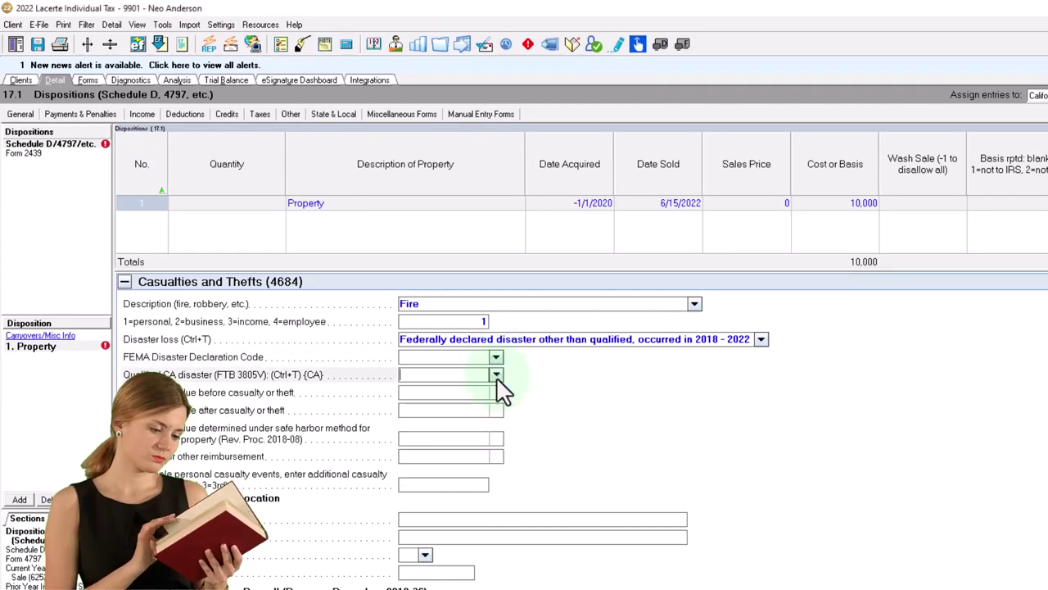
Set the fair market value before the casualty to 9,000 and the insurance or other reimbursement to 1,000
click(453, 394)
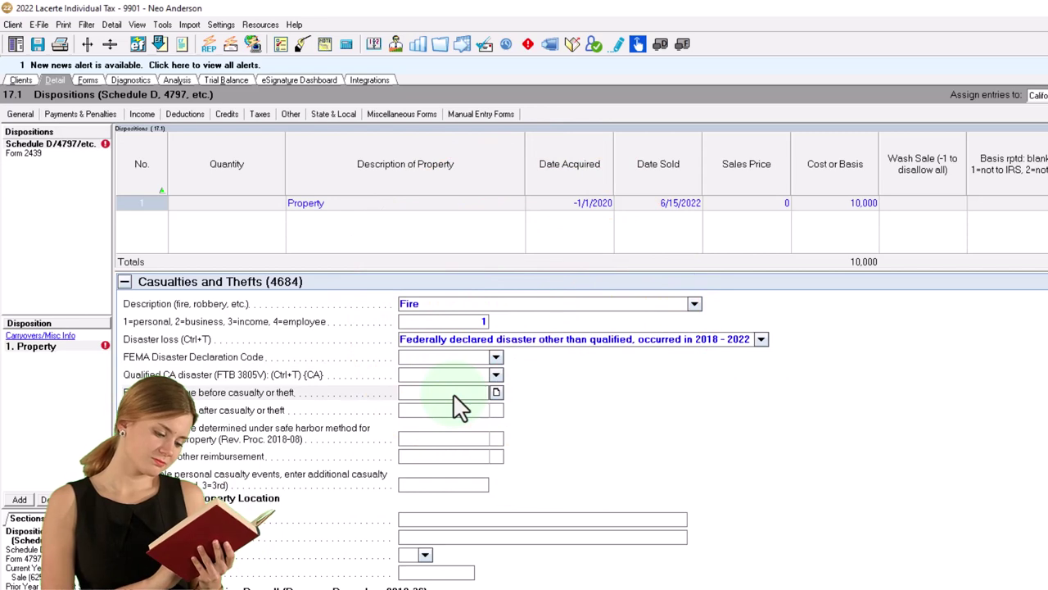
text(9)
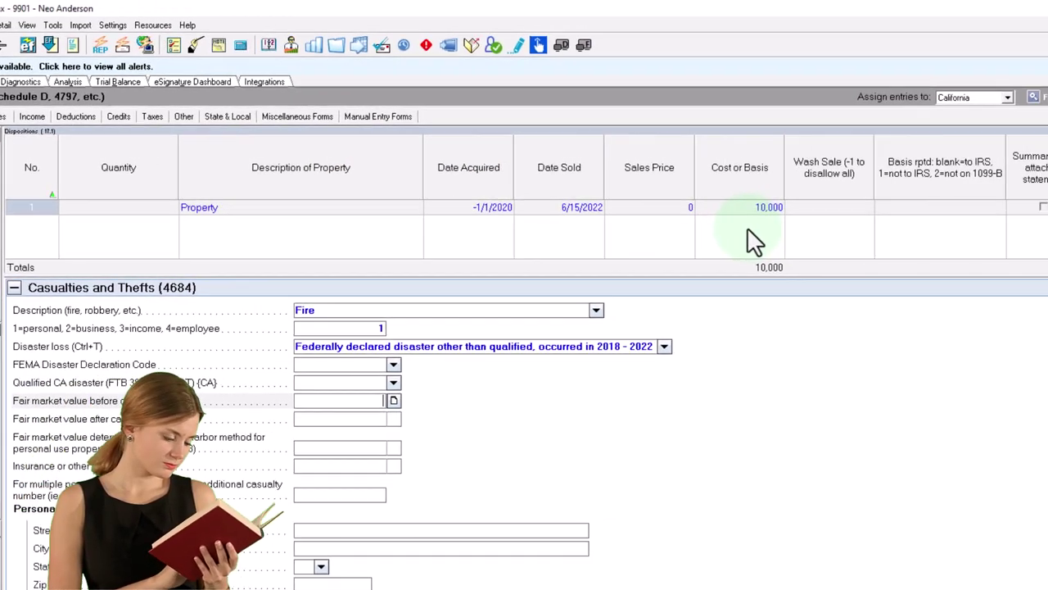
click(849, 230)
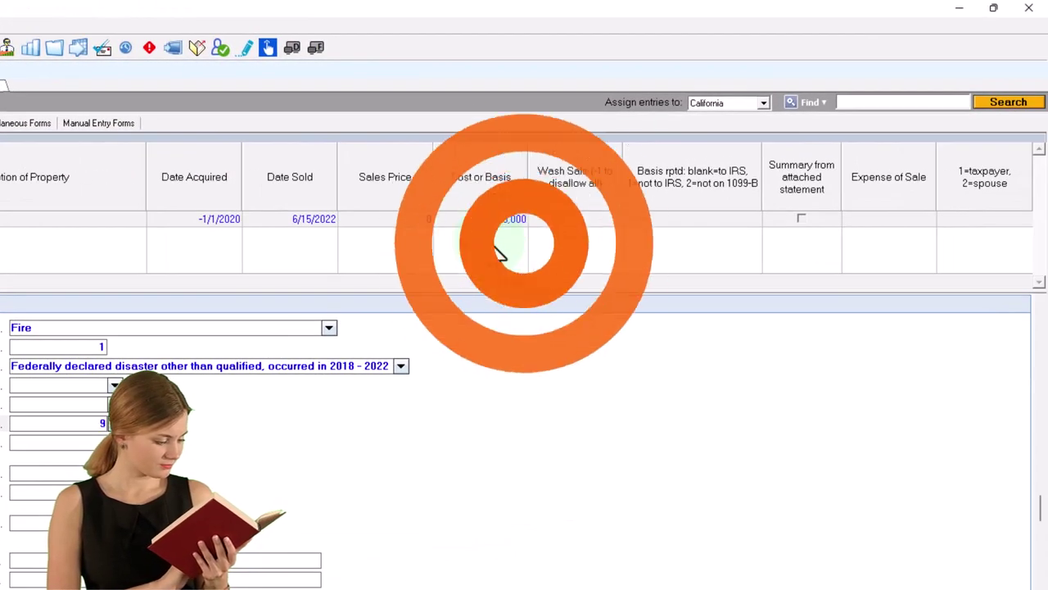
text(000)
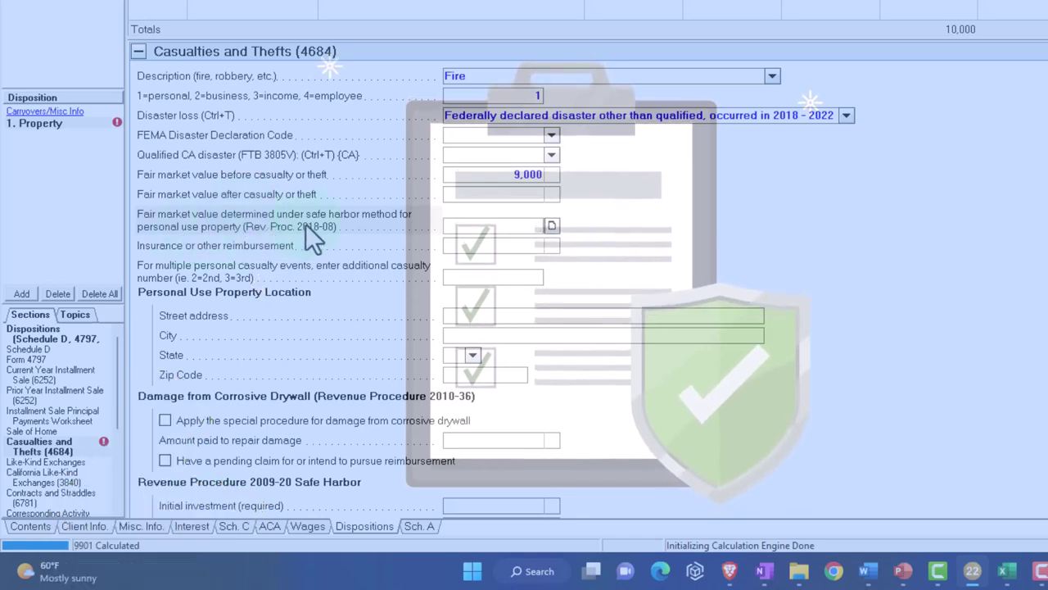
click(468, 245)
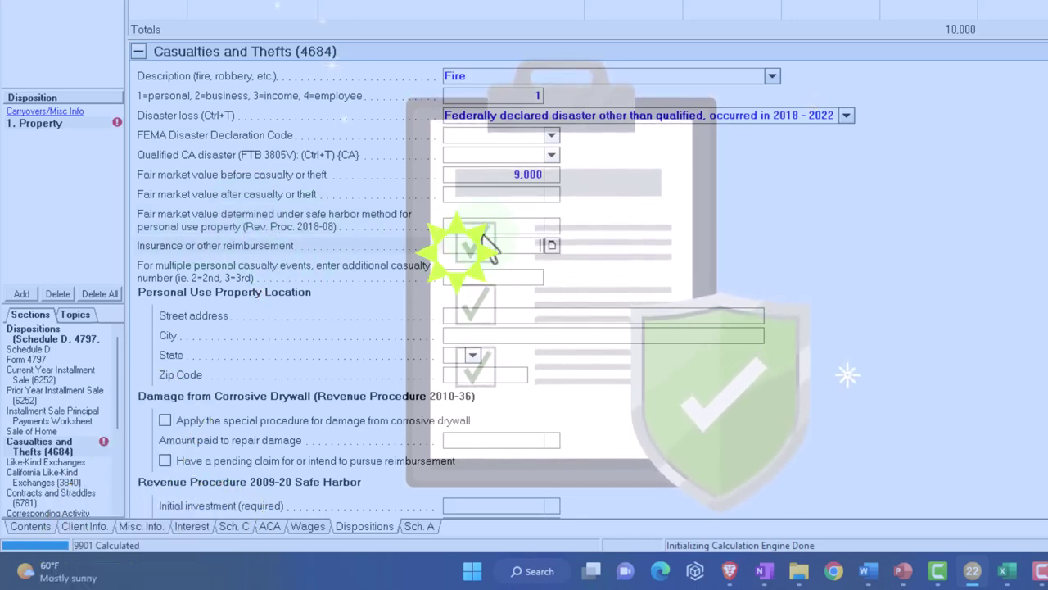
text(1000)
key(Tab)
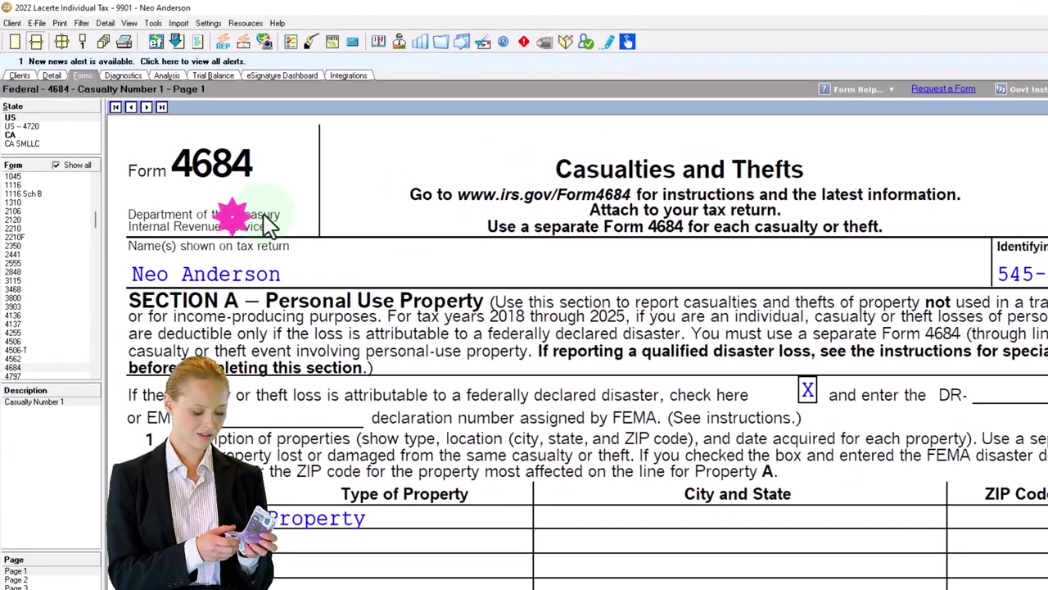
Examine Form 4684 page 1, following the property's basis, reimbursement and loss limitation lines through line 18
scroll(380, 329, down, 5)
scroll(461, 398, down, 3)
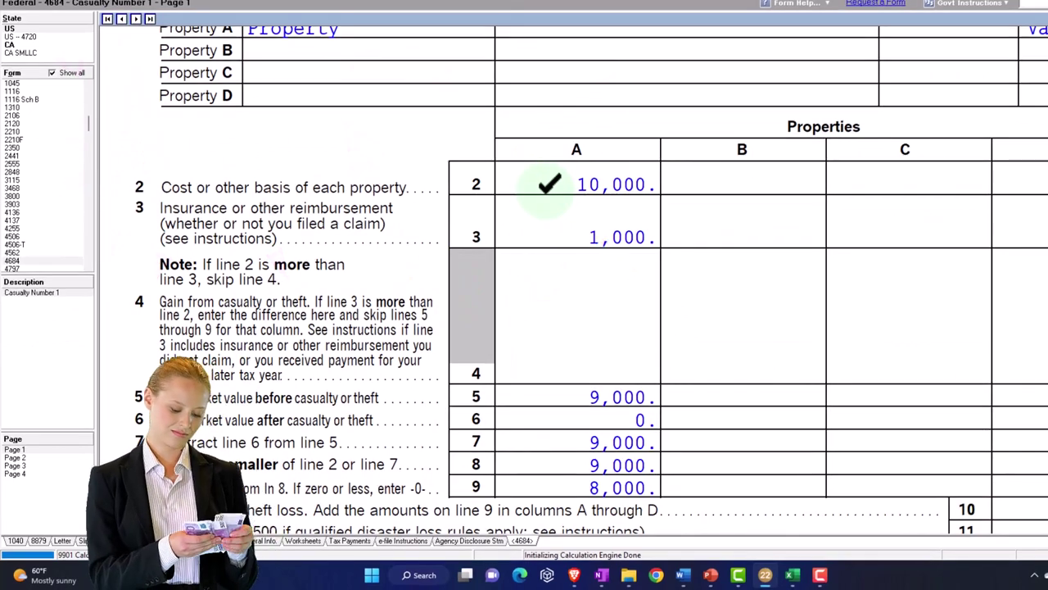
scroll(548, 185, down, 1)
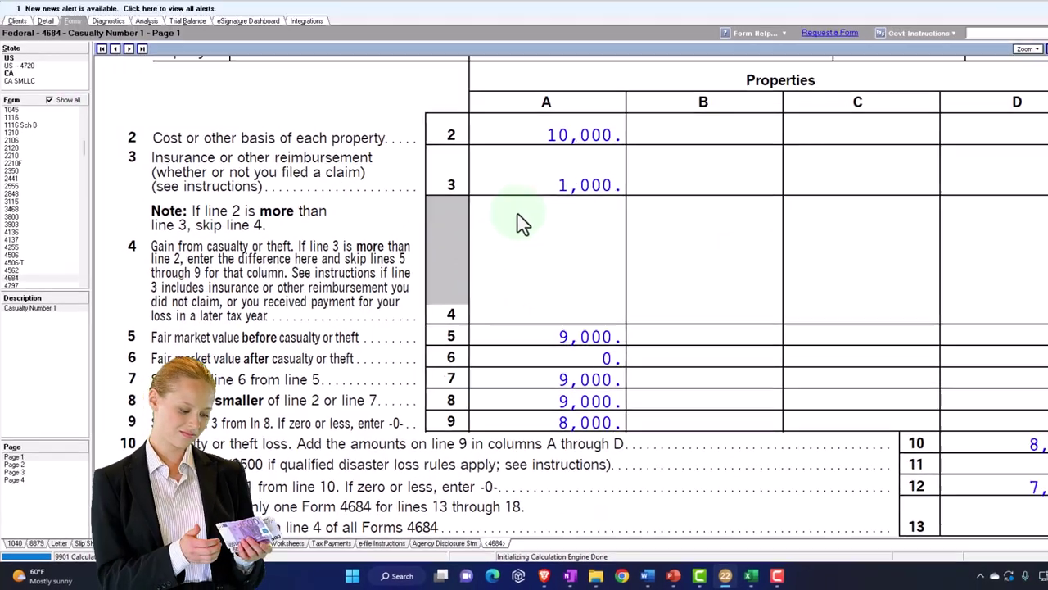
click(549, 227)
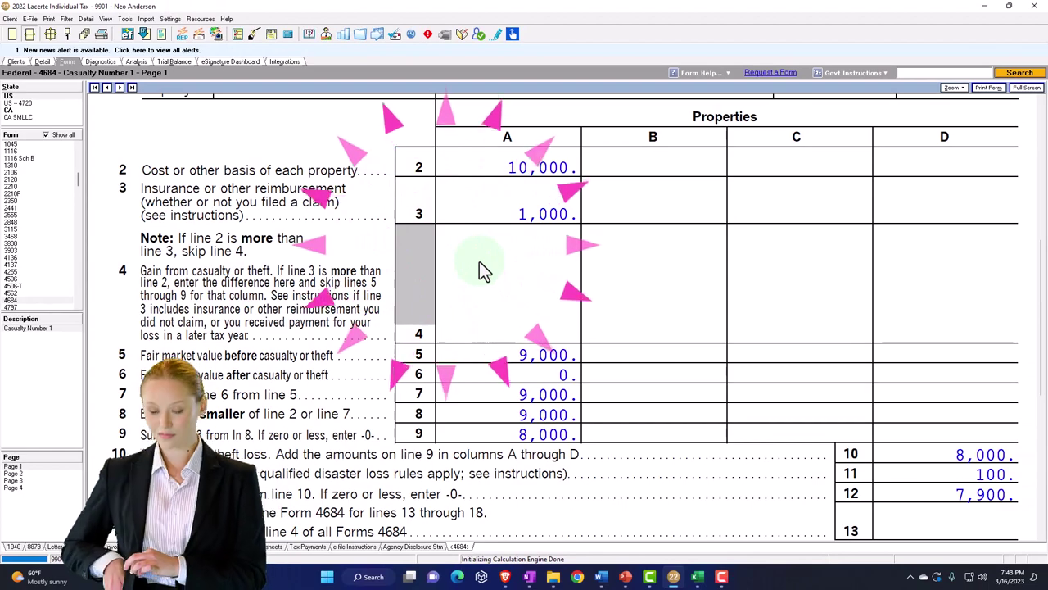
scroll(482, 312, down, 1)
scroll(480, 304, down, 1)
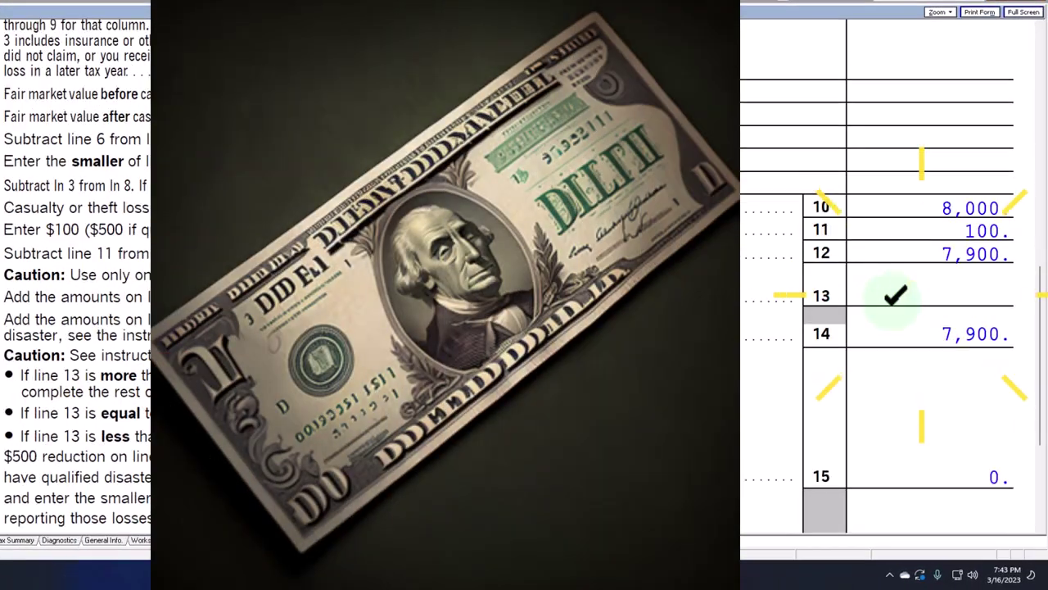
scroll(896, 299, down, 3)
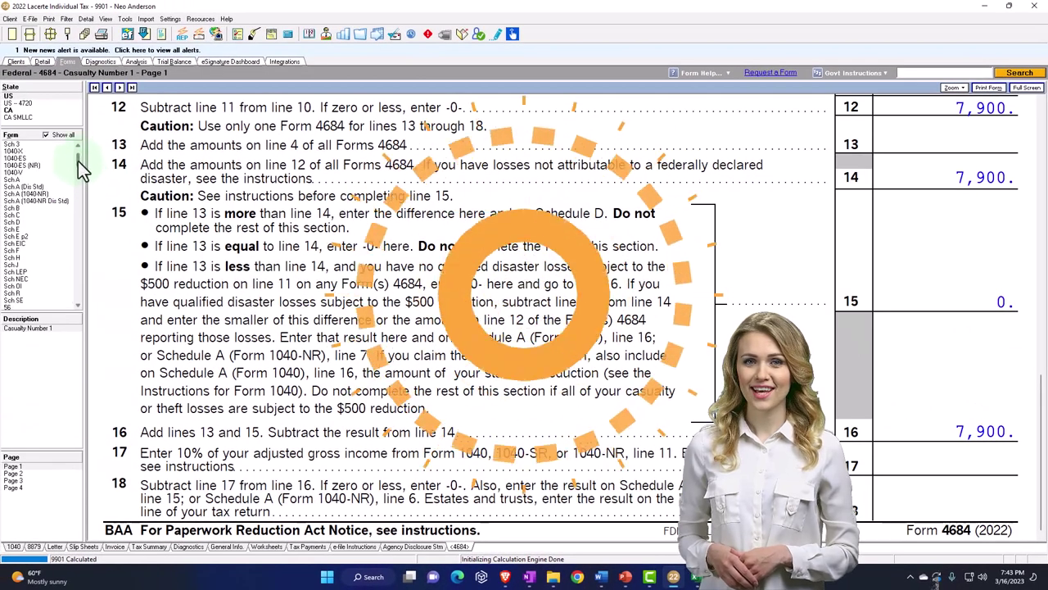
drag(77, 161, 78, 157)
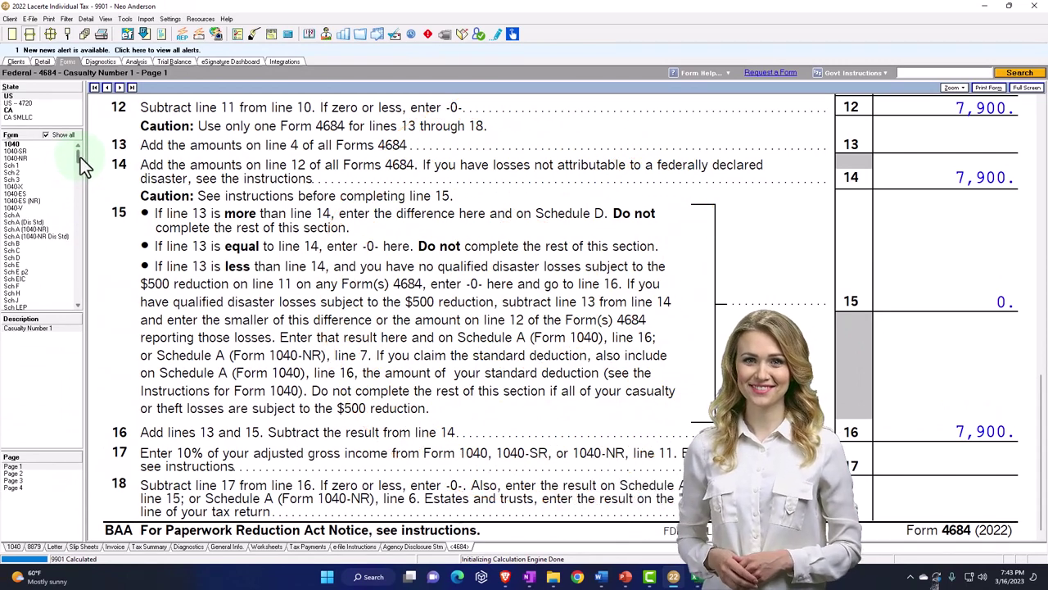
Open the Wages, Salaries, Tips input among the income items and set the W-2 wages to 50,000
click(41, 63)
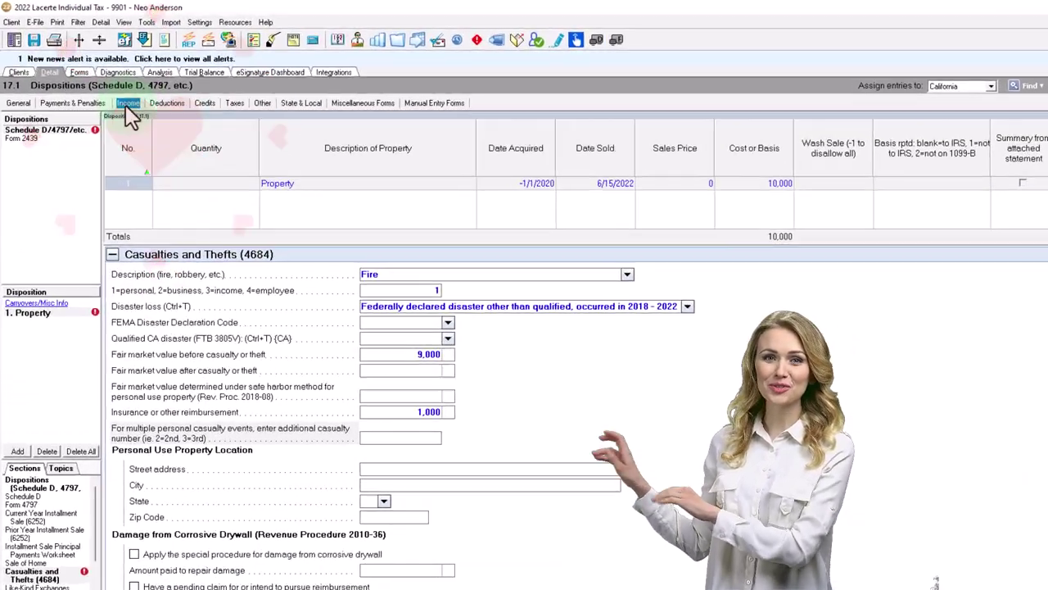
click(129, 104)
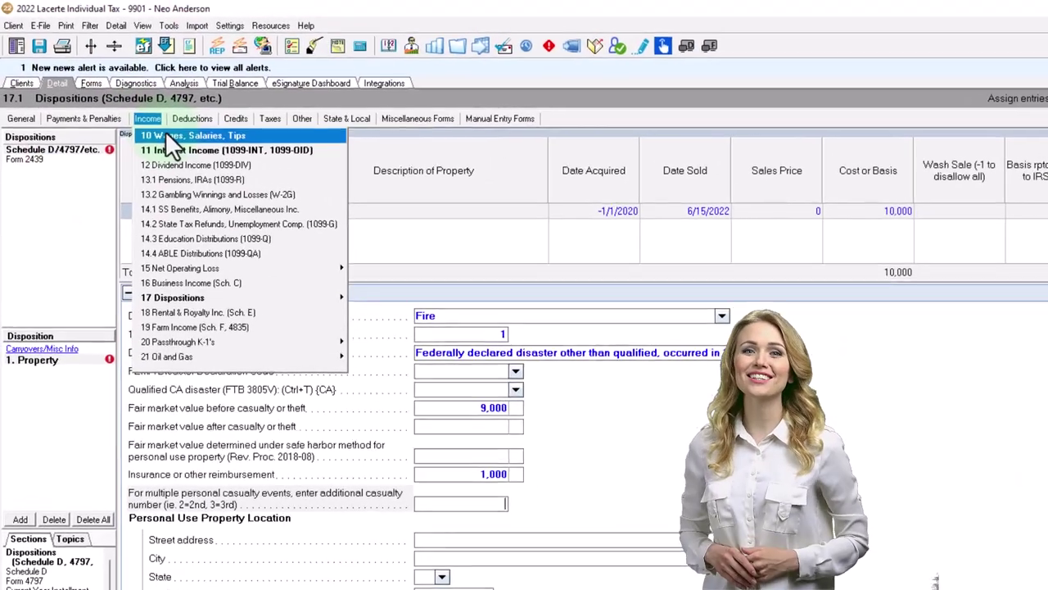
click(148, 117)
click(727, 217)
text(50000)
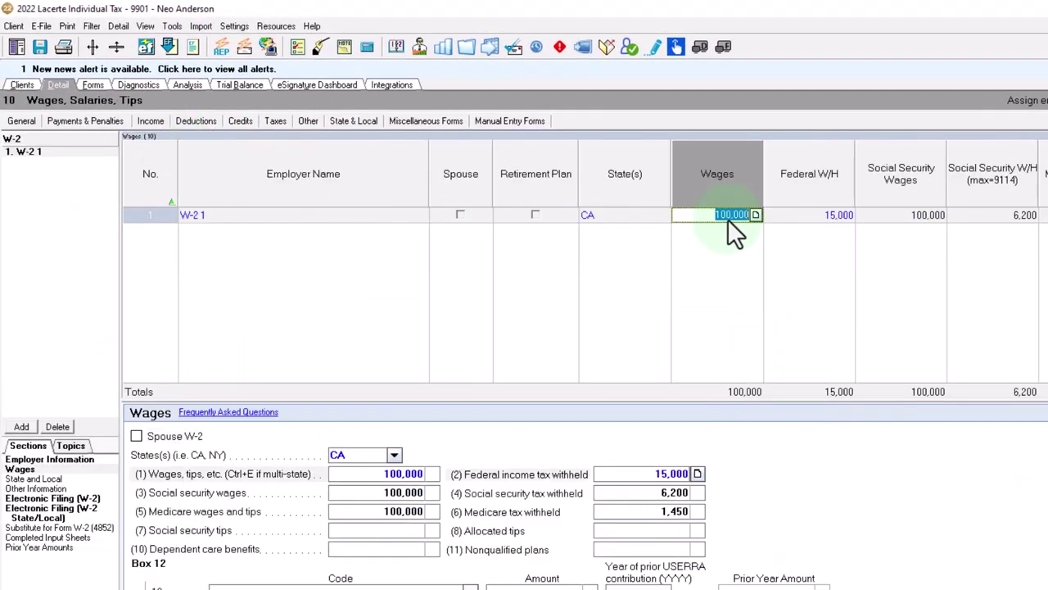
key(Return)
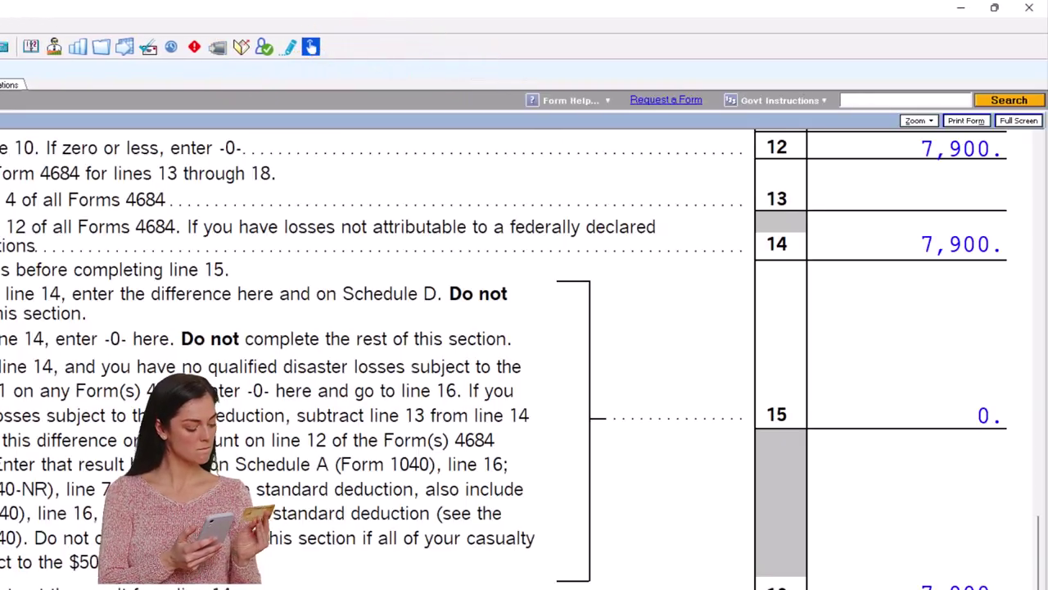
Check the recalculated Form 4684, and open Schedule A to examine the casualty and theft loss on line 15
scroll(694, 331, down, 5)
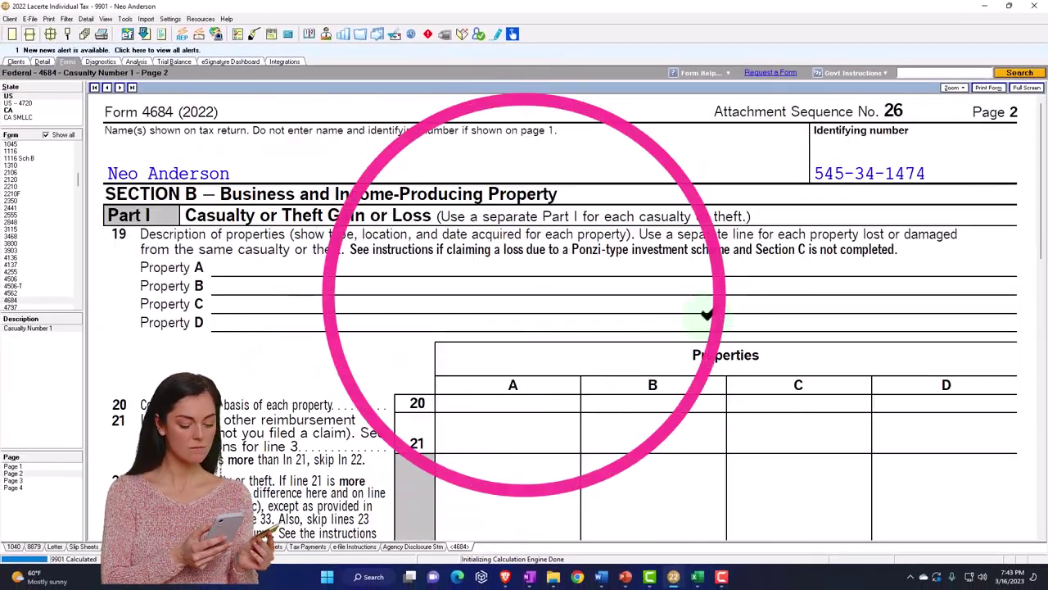
scroll(707, 317, up, 5)
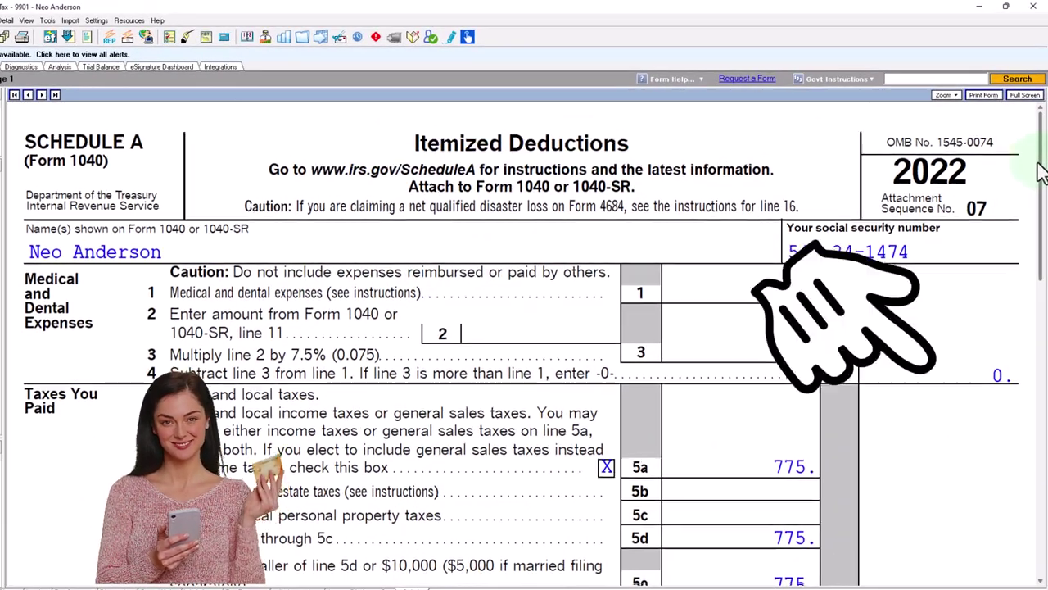
scroll(1023, 377, down, 10)
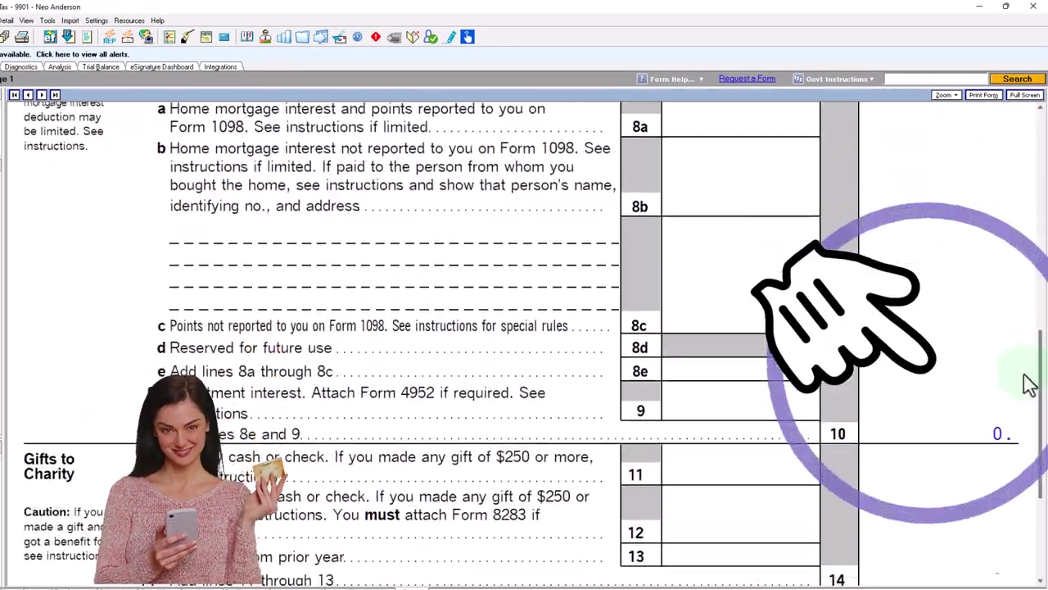
scroll(1030, 428, down, 2)
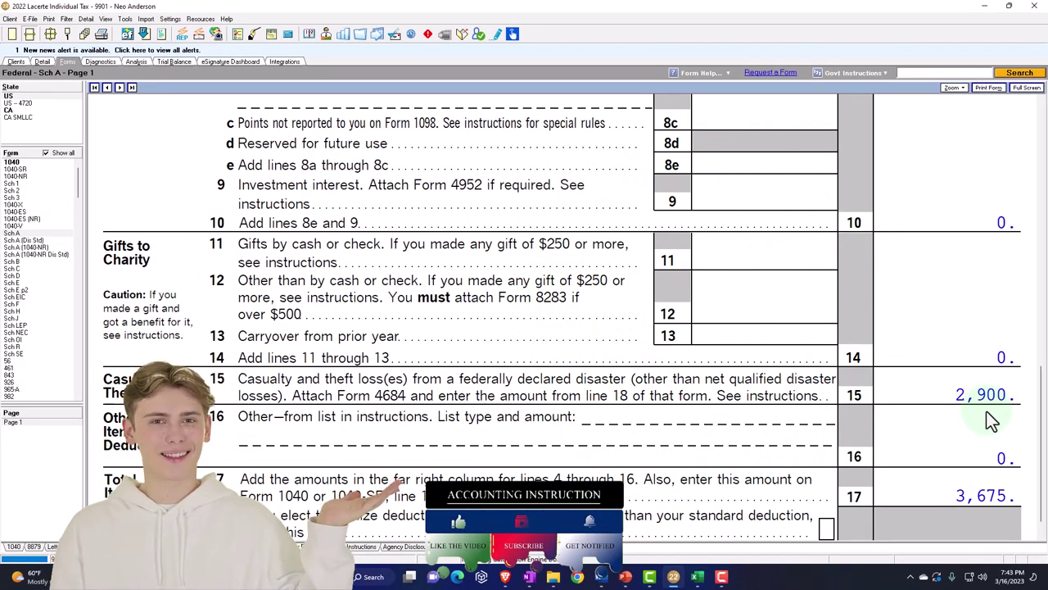
Return to the W-2 input and set the wages to 100,000
click(42, 62)
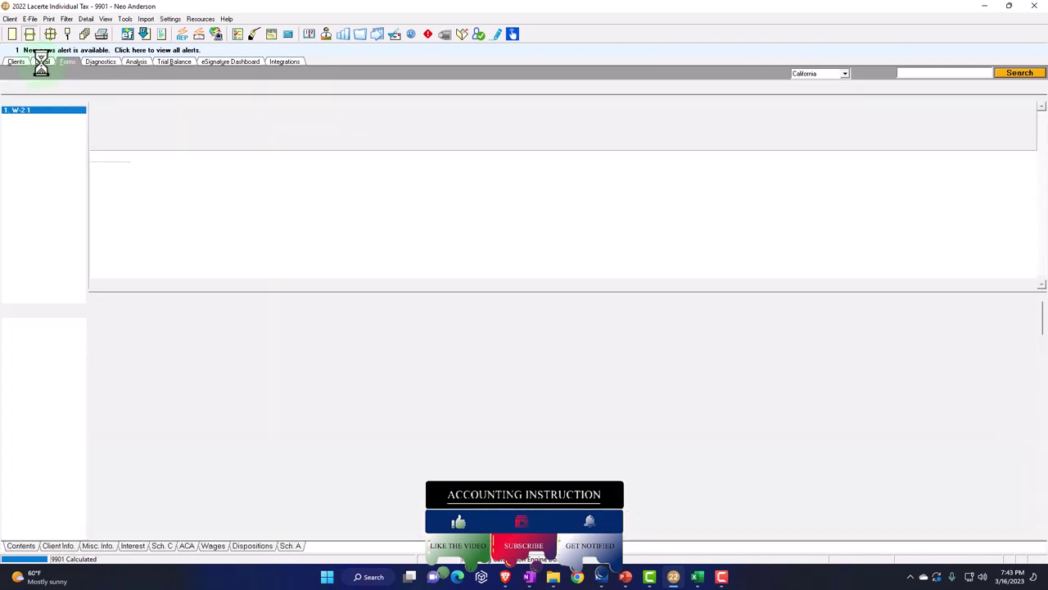
click(497, 158)
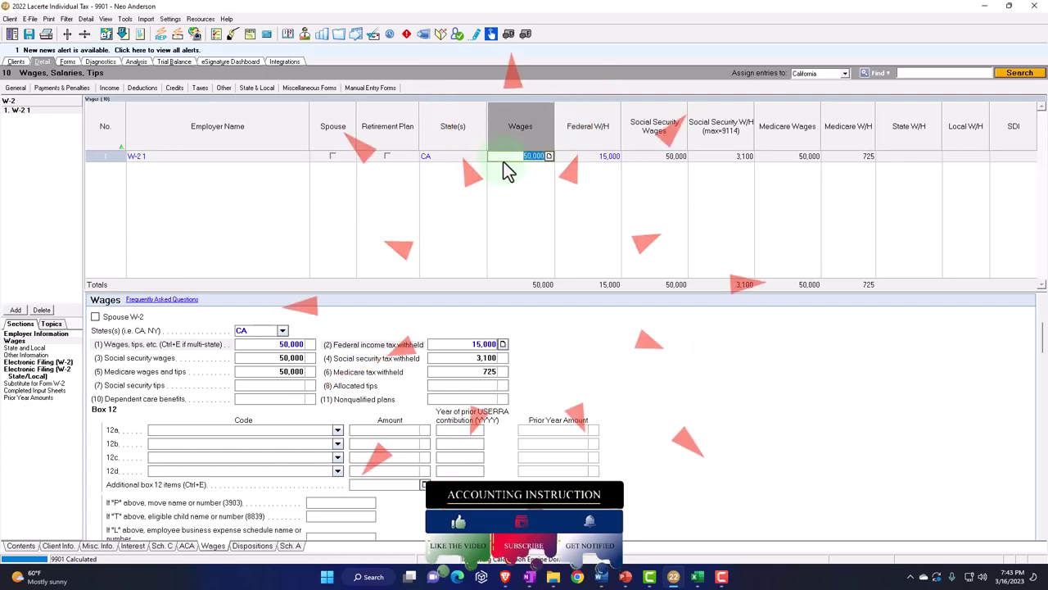
text(100000)
key(Tab)
click(99, 123)
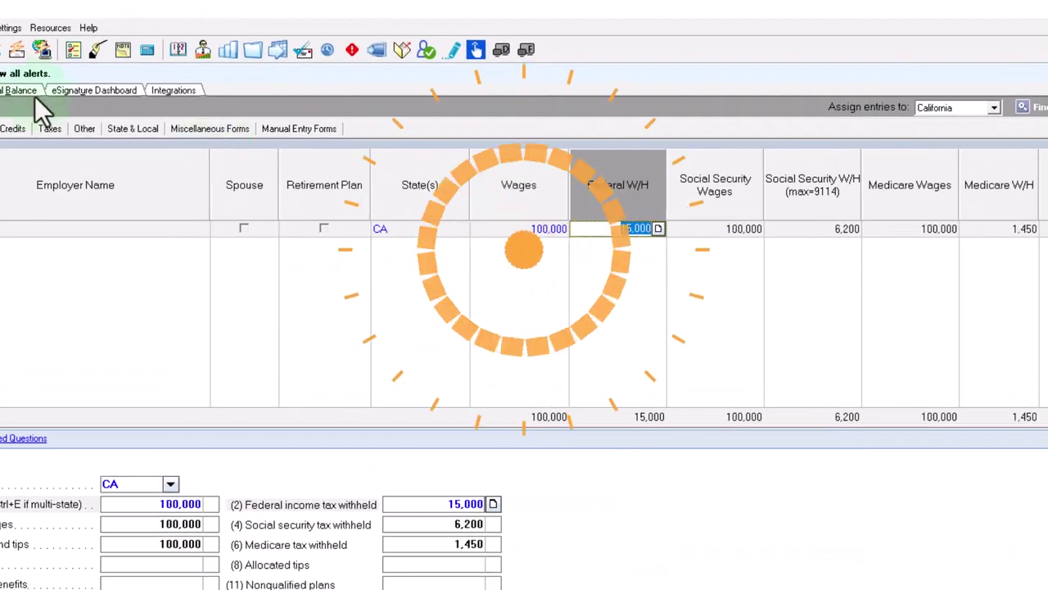
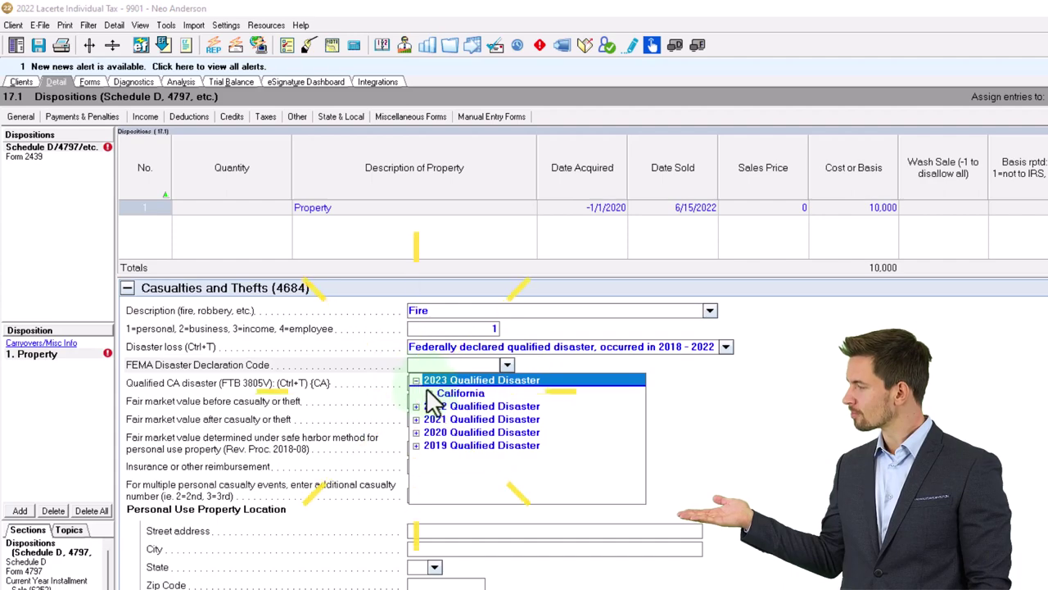
Set the FEMA declaration code to EM-3591 (Jan 9 - TBD) and the qualified CA disaster to Fork, Barnes, & Mountain Fires
click(439, 405)
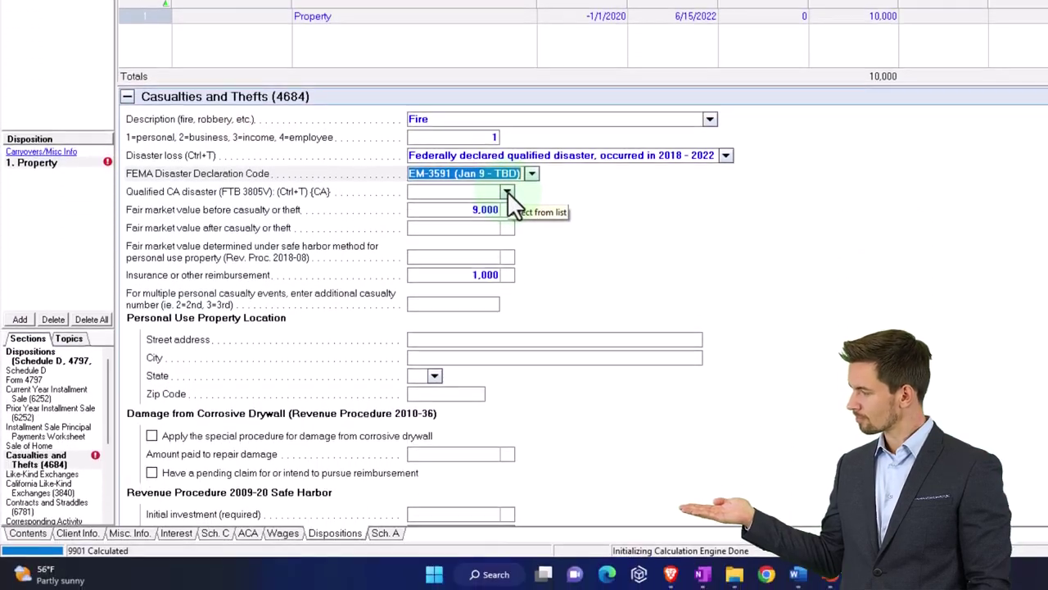
click(507, 383)
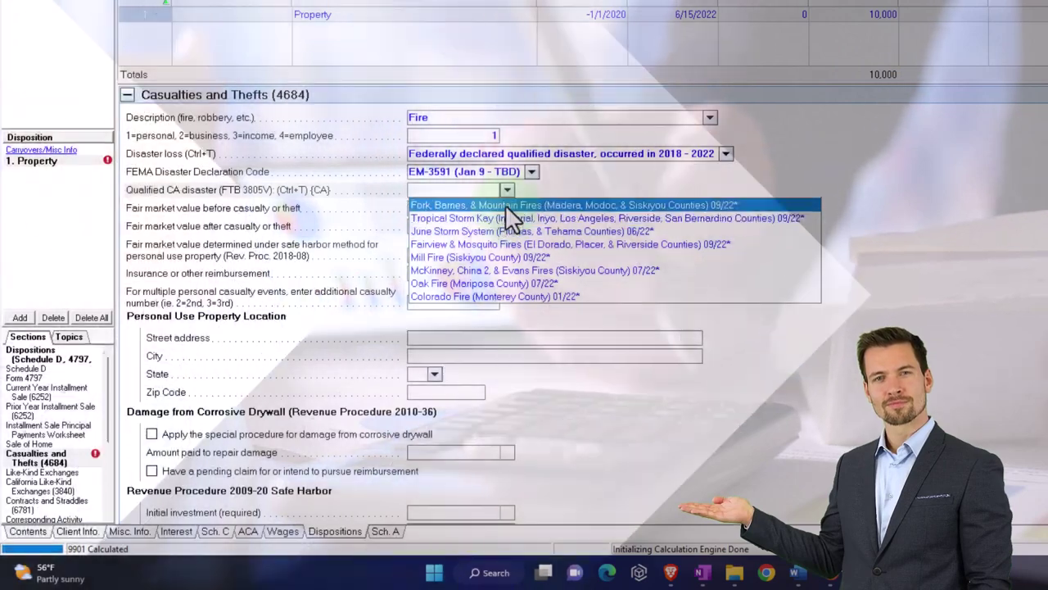
click(508, 205)
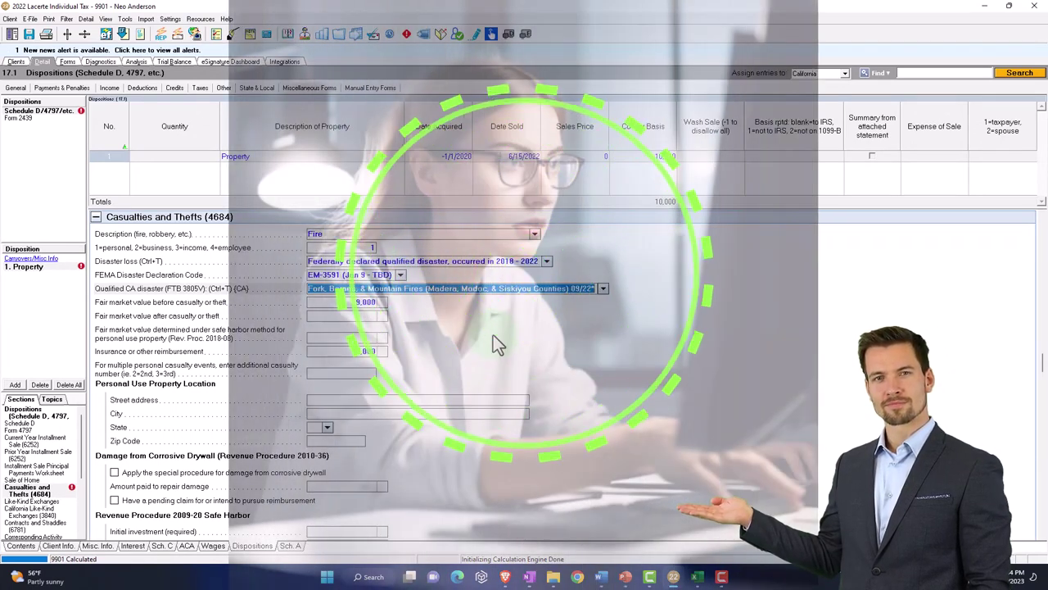
key(Tab)
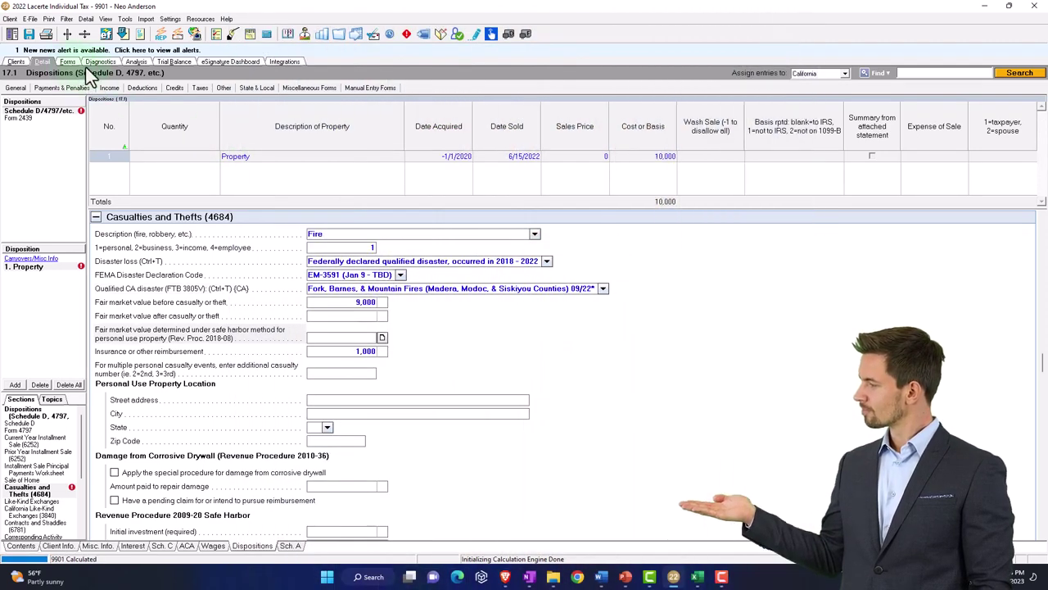
List only the forms in the return and examine Form 4684 page 1 from line 2 through line 15
click(69, 63)
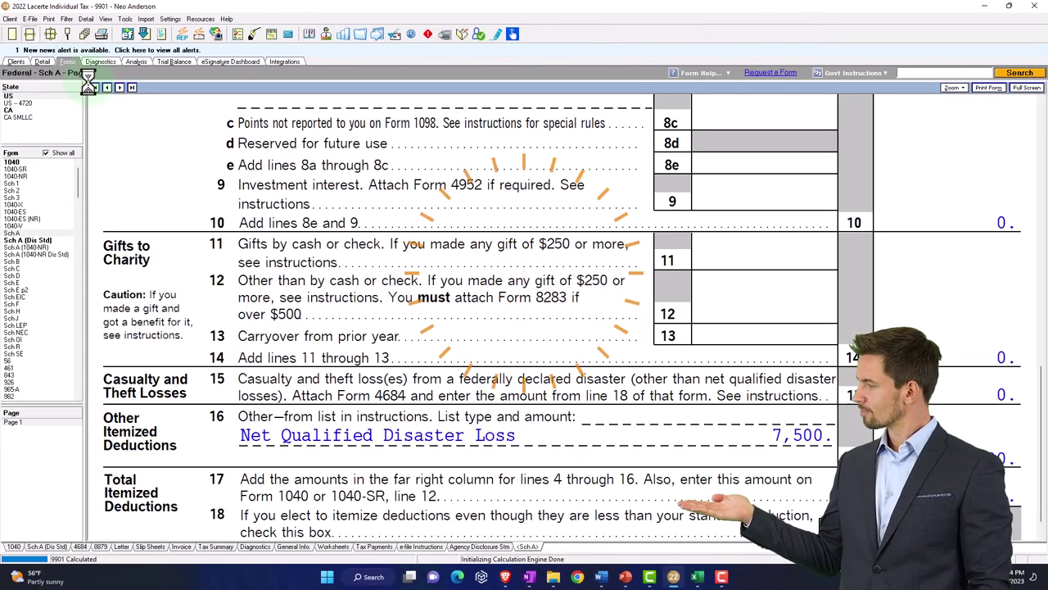
click(45, 154)
click(23, 182)
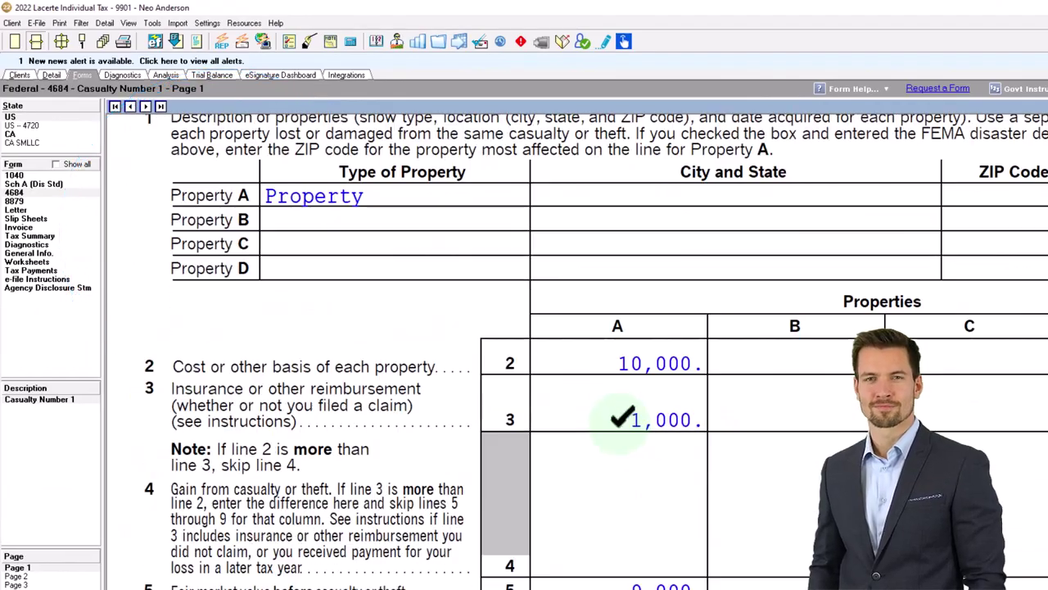
scroll(629, 414, down, 5)
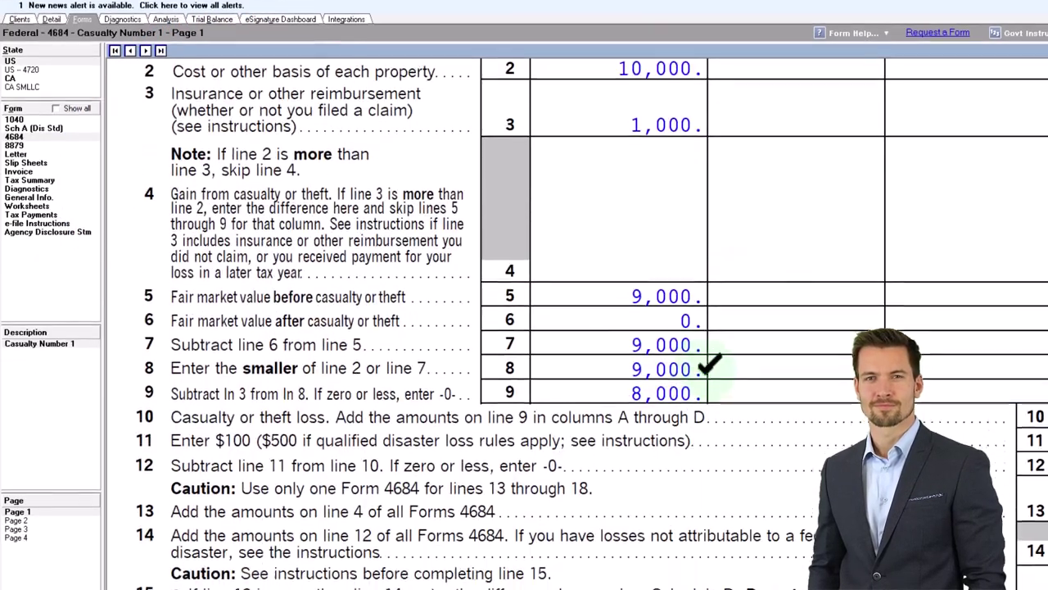
scroll(729, 307, down, 2)
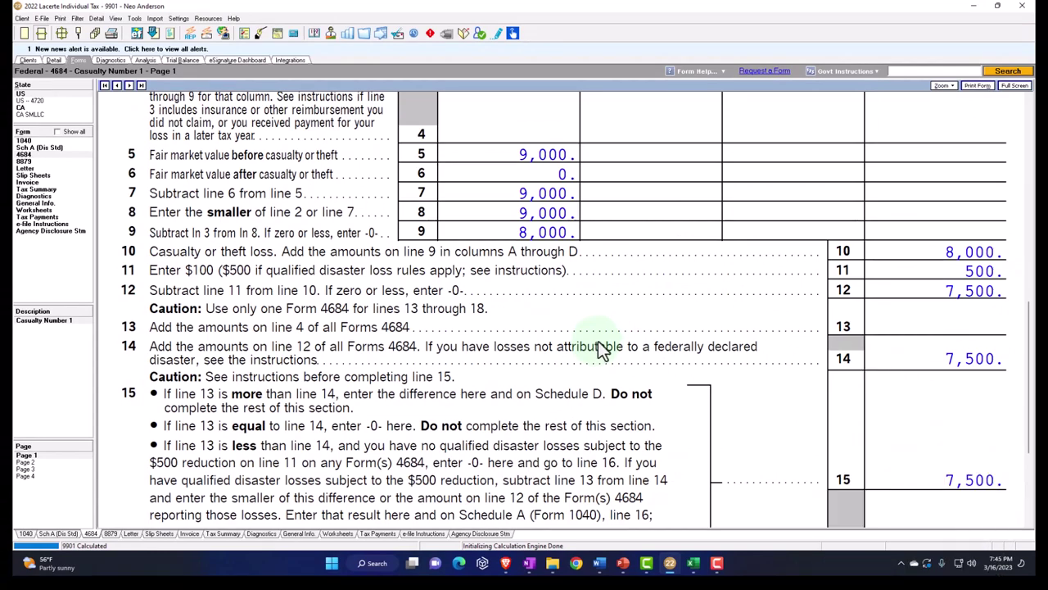
scroll(840, 360, down, 4)
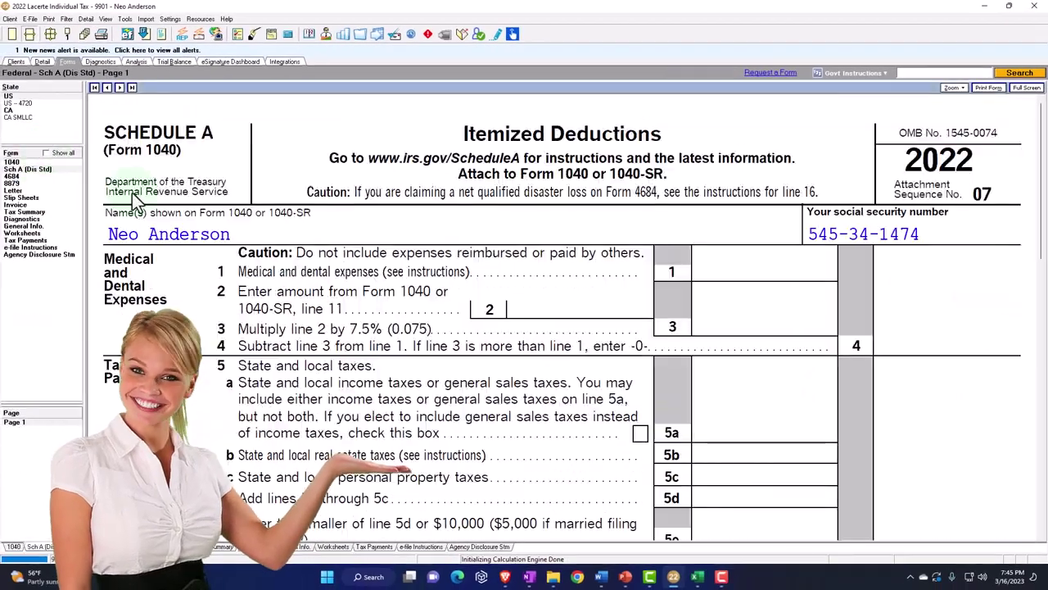
Examine Schedule A (Dis Std), then follow Form 1040 page 1 from the wages to the deduction on line 12
scroll(463, 309, down, 10)
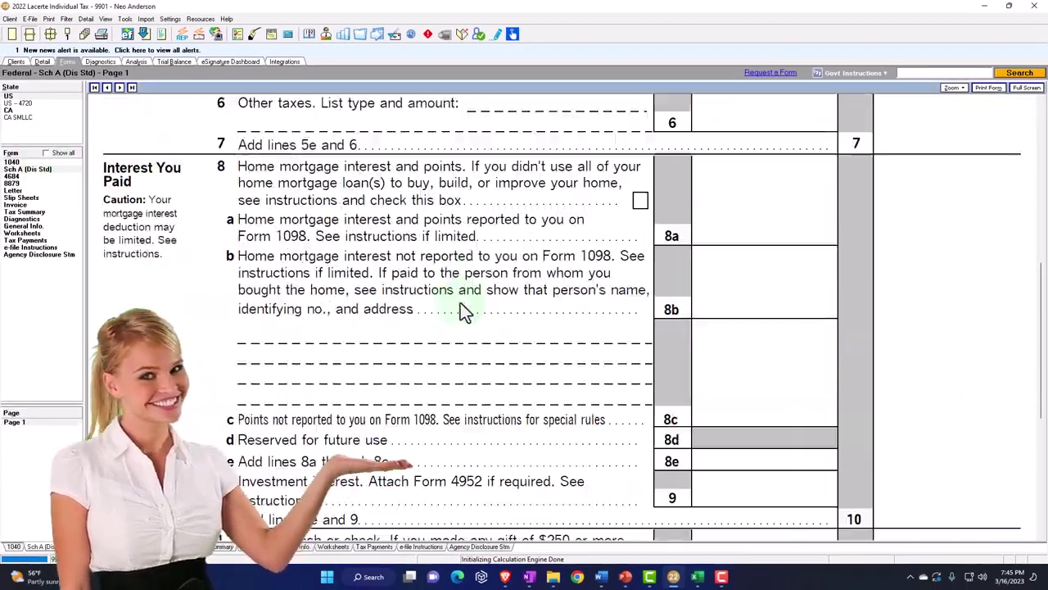
scroll(463, 303, down, 5)
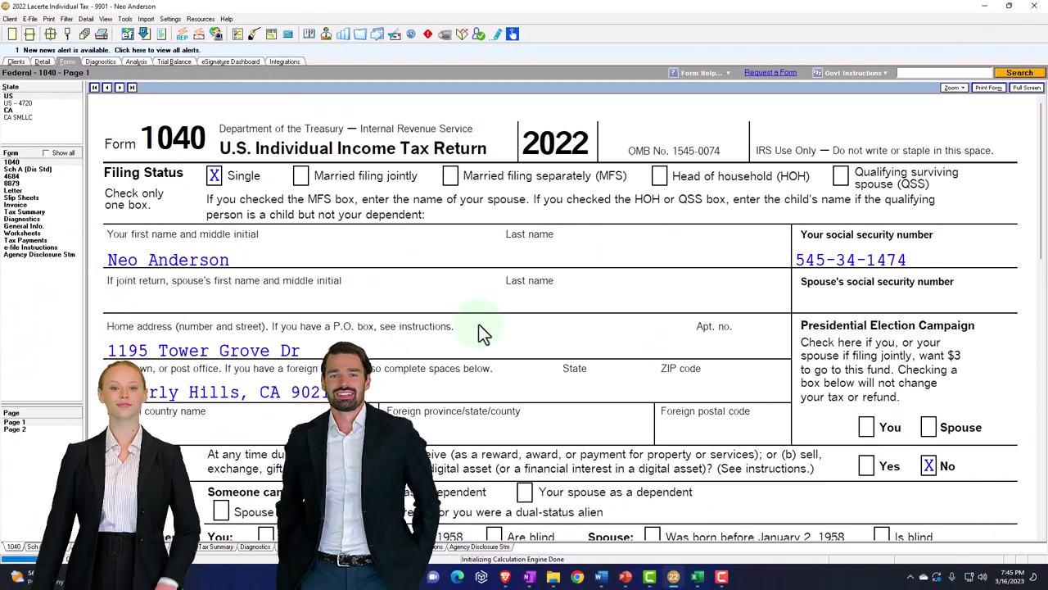
scroll(480, 330, down, 8)
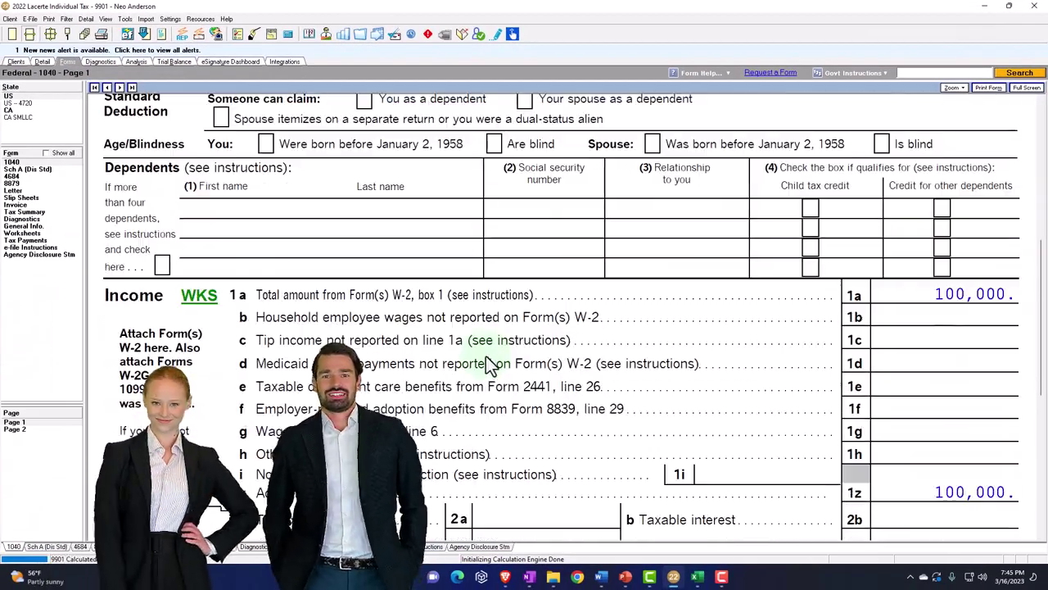
scroll(486, 358, down, 4)
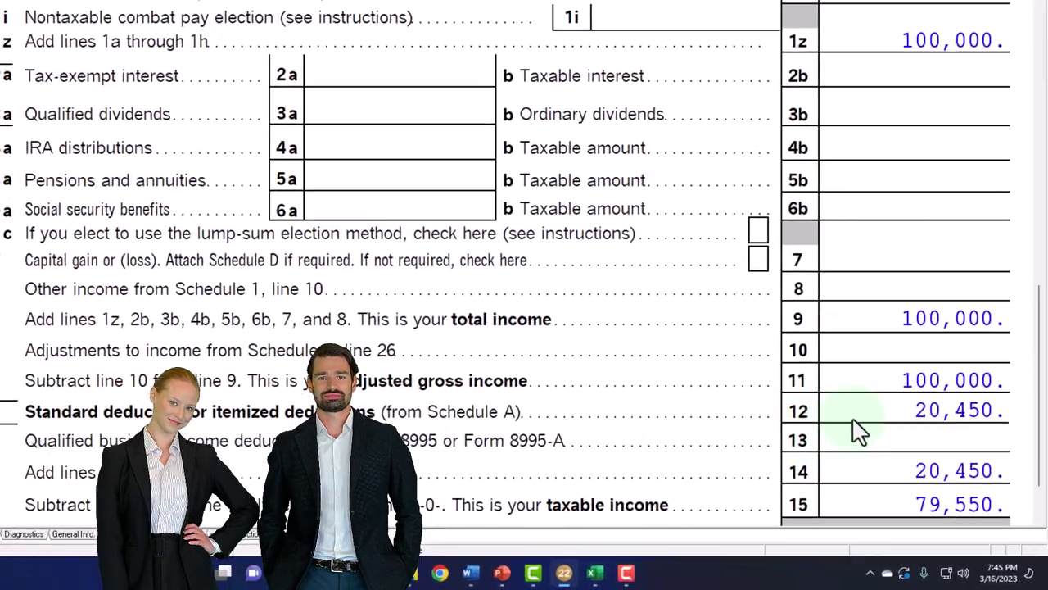
click(907, 446)
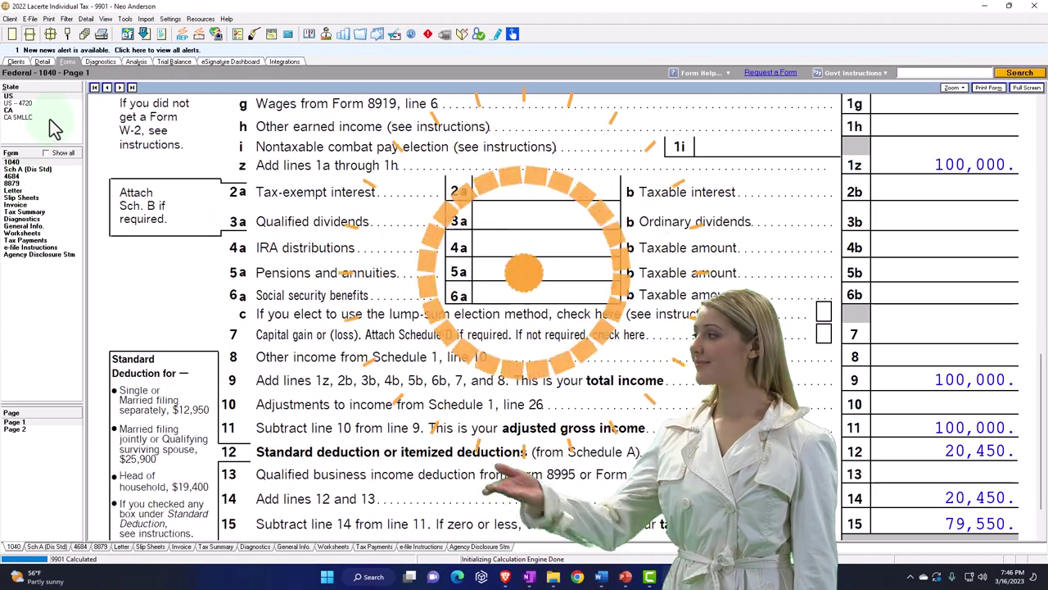
Delete the Property disposition from the return and check the deduction and taxable income on Form 1040 page 1
click(41, 62)
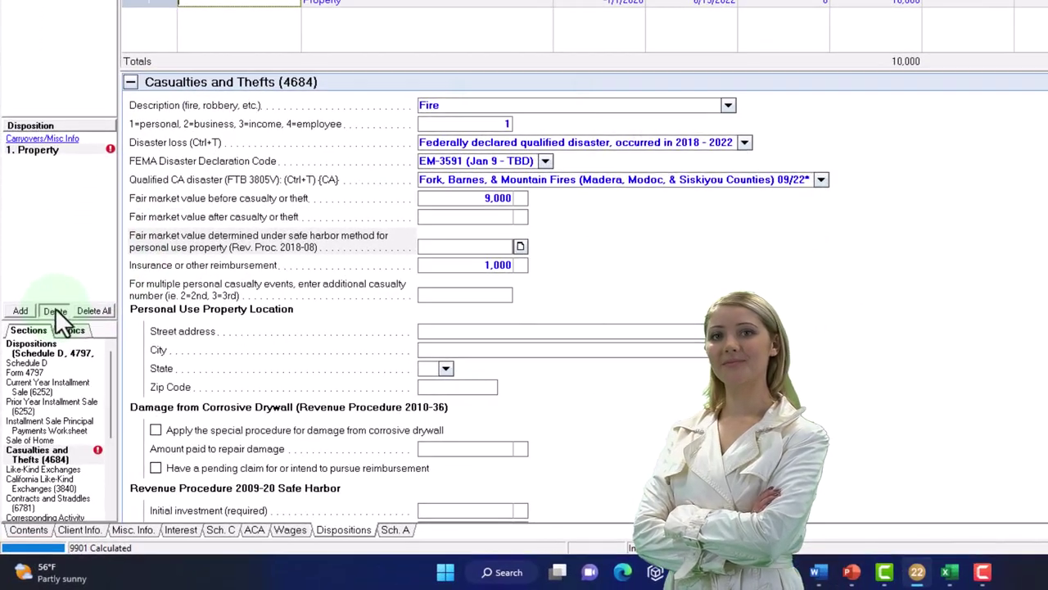
click(39, 384)
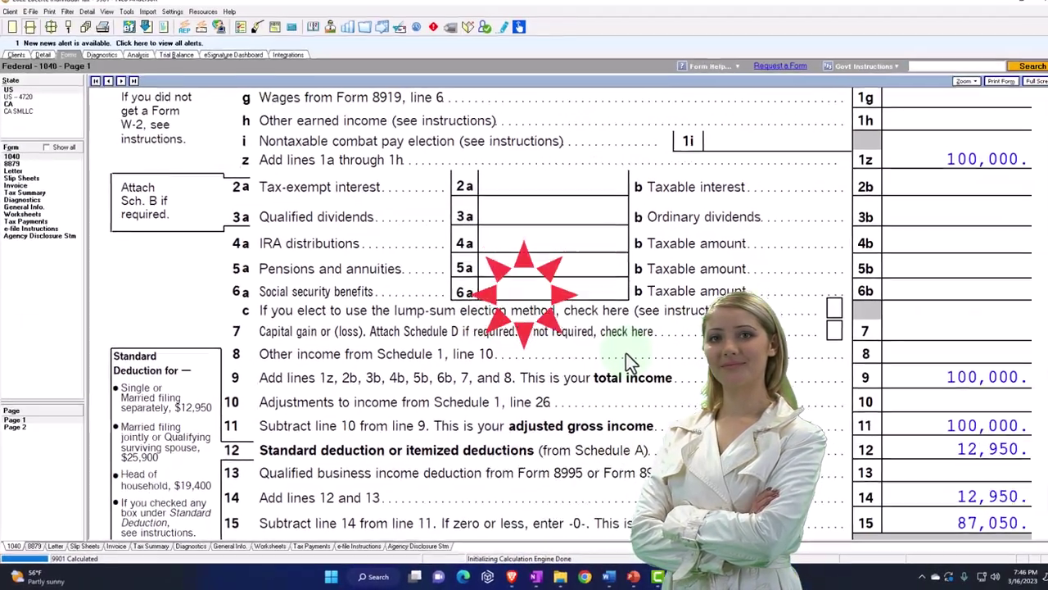
scroll(782, 299, up, 8)
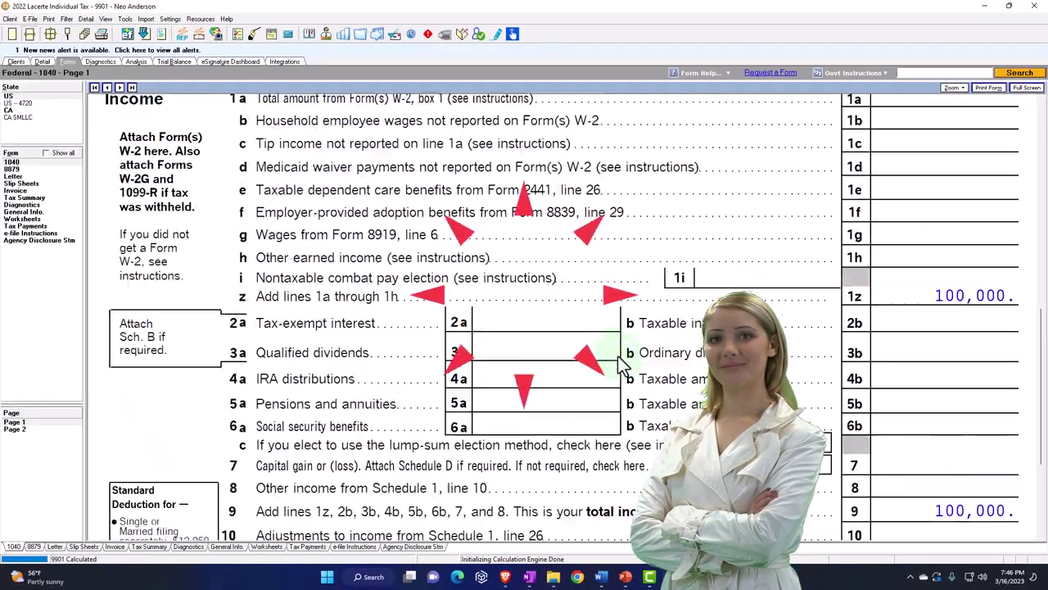
scroll(619, 357, down, 8)
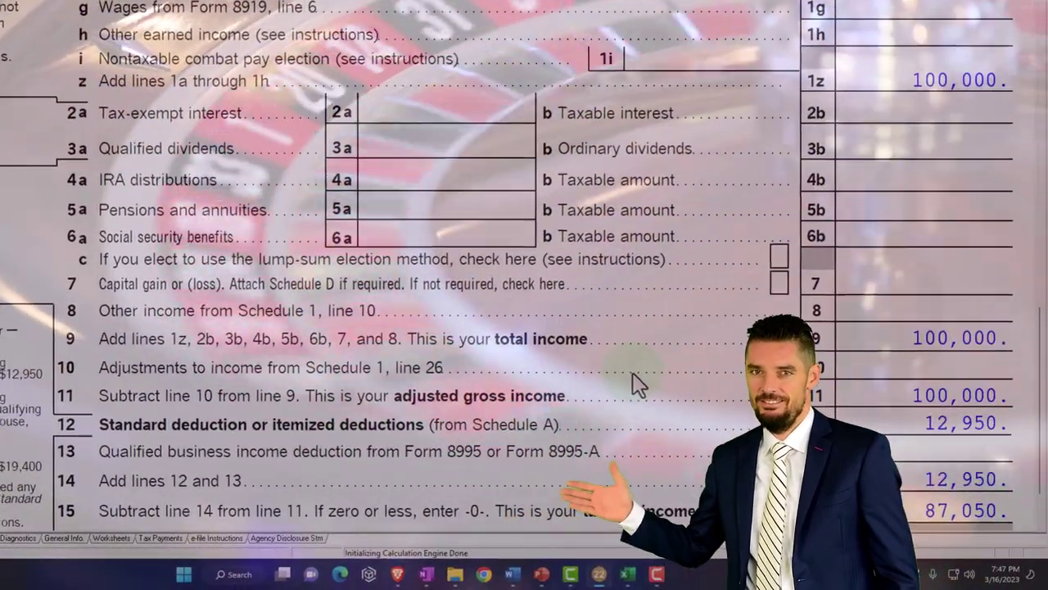
click(706, 417)
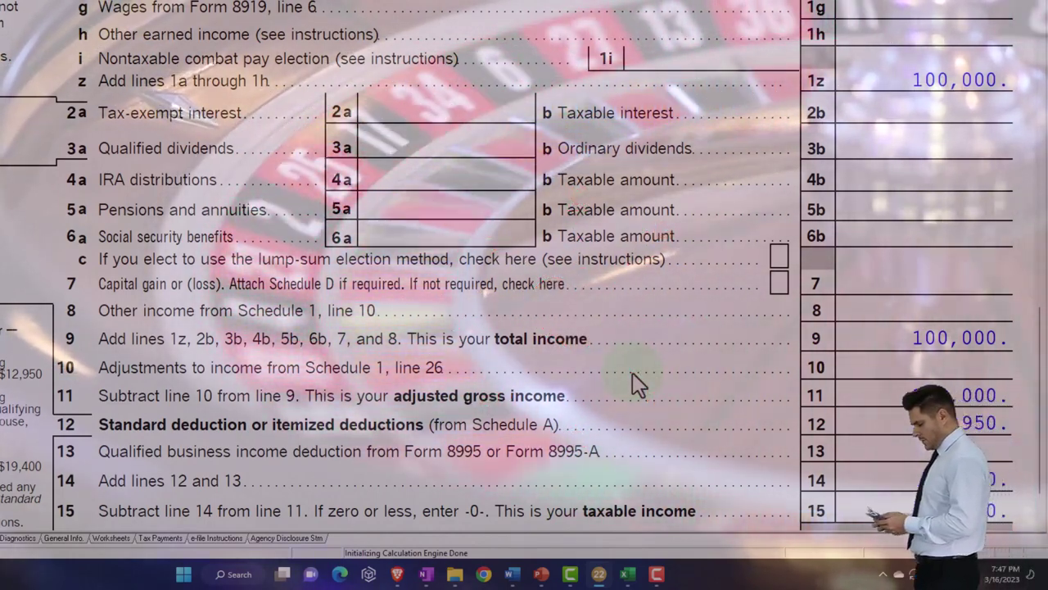
scroll(632, 372, up, 10)
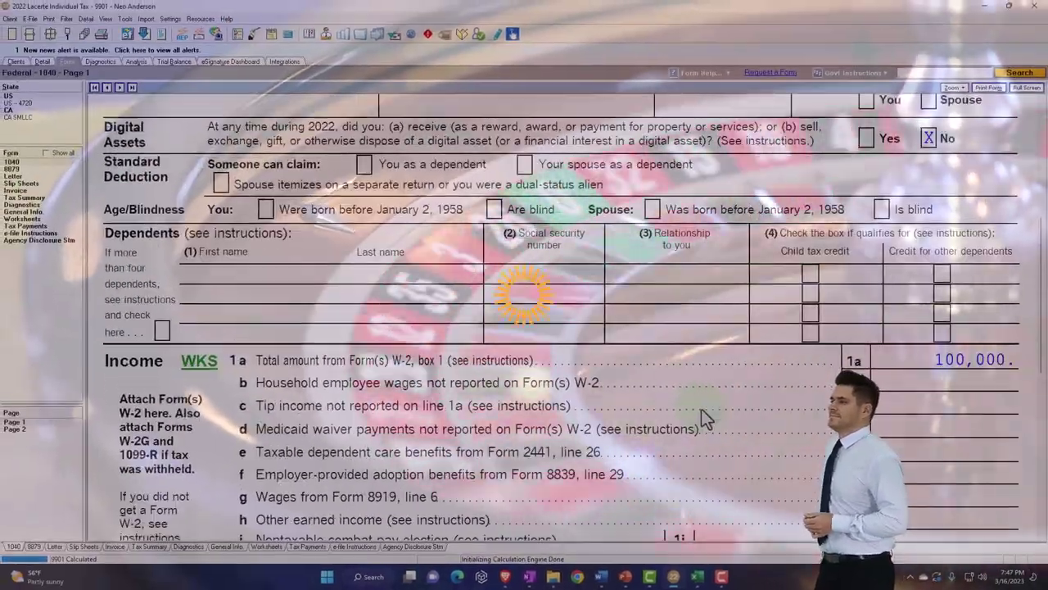
scroll(701, 409, up, 5)
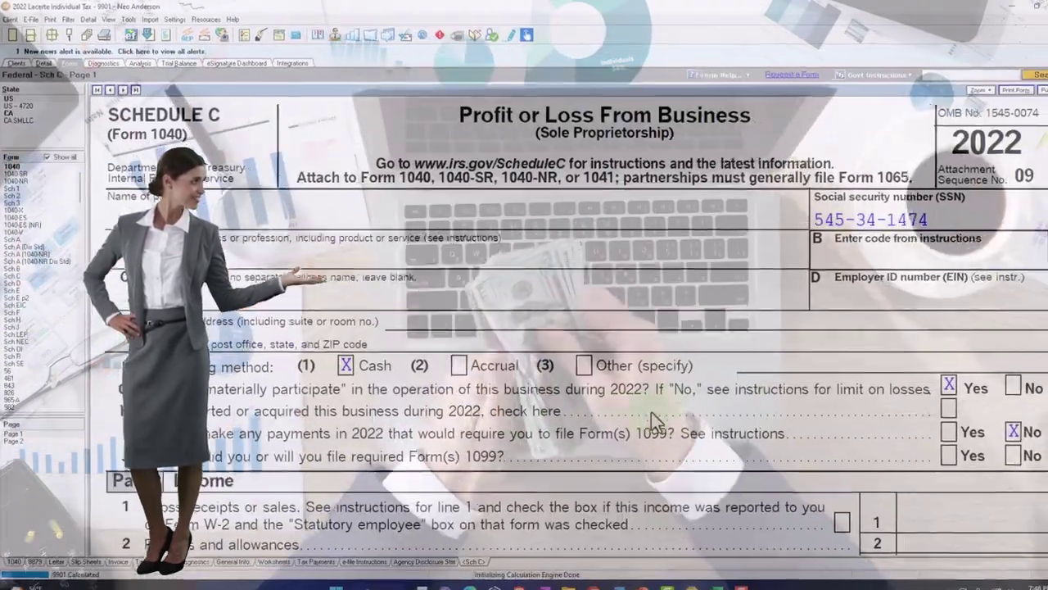
Compare the business expenses on Schedule C with the Form 1040 income section and the itemized deductions on Schedule A
scroll(660, 400, down, 3)
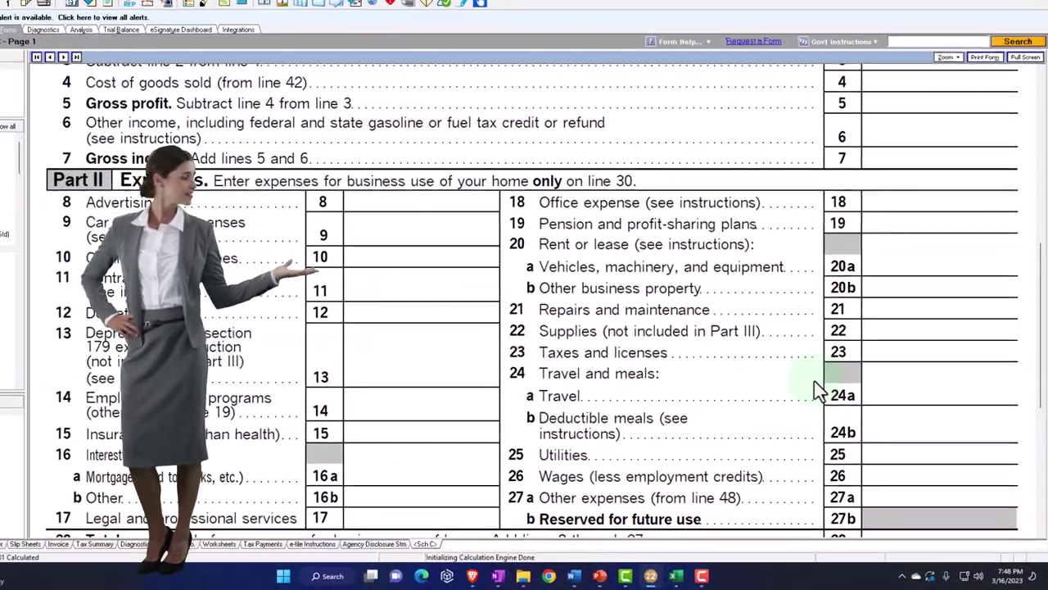
click(831, 402)
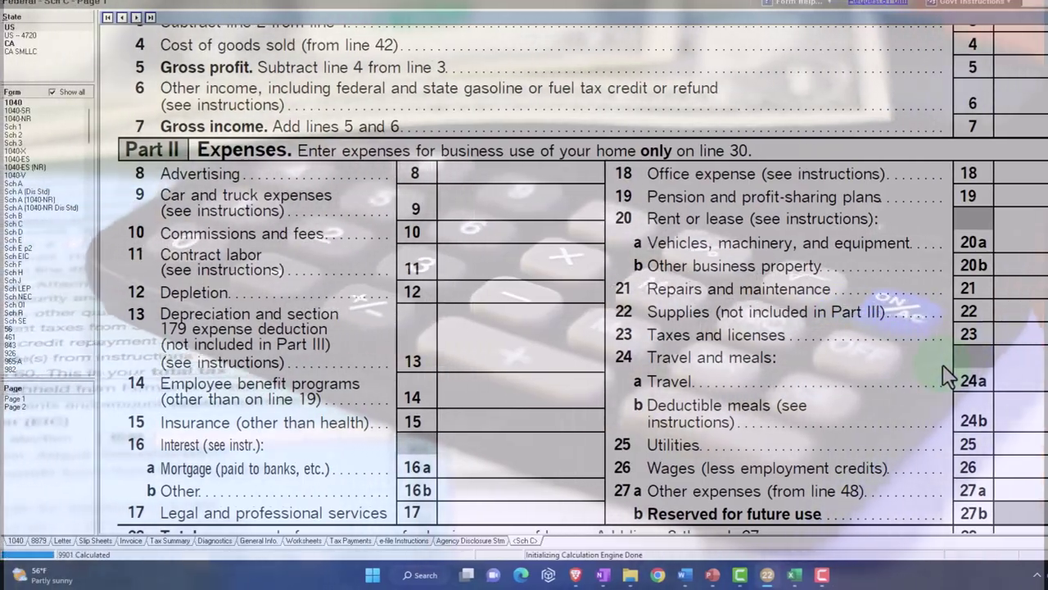
click(15, 103)
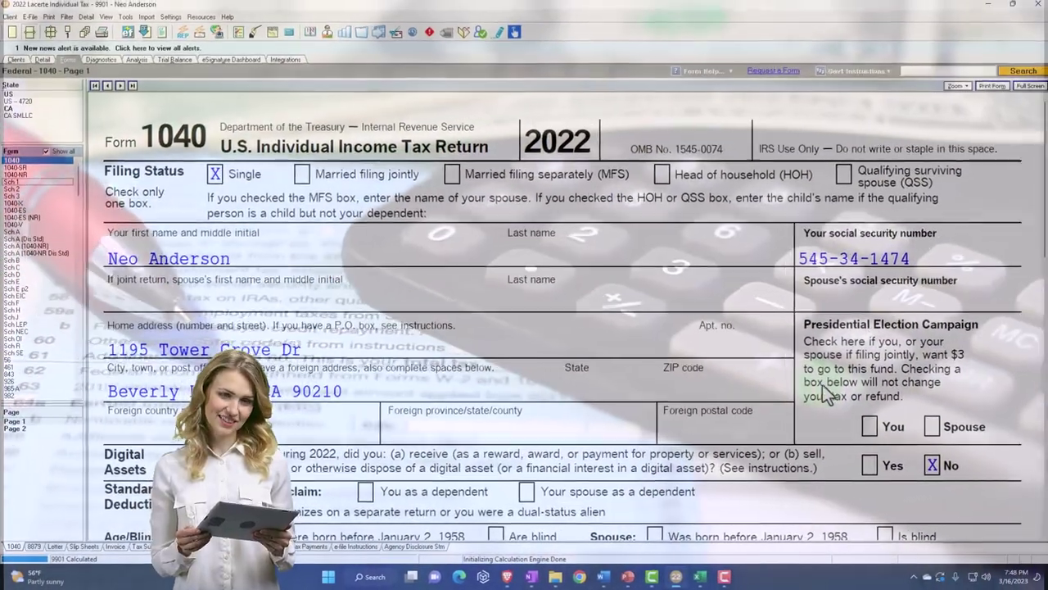
scroll(1042, 147, down, 5)
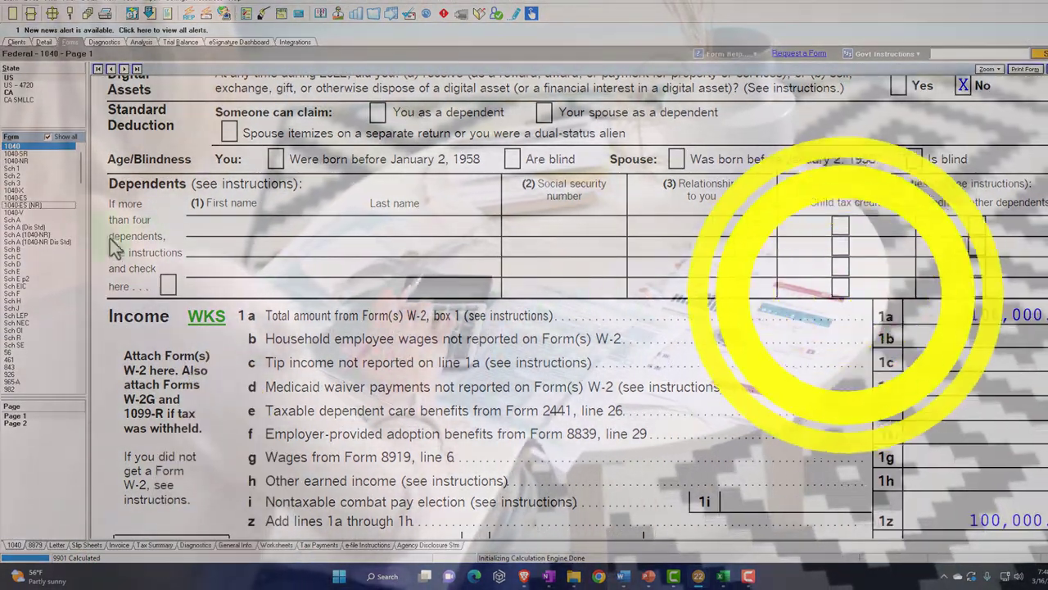
click(22, 229)
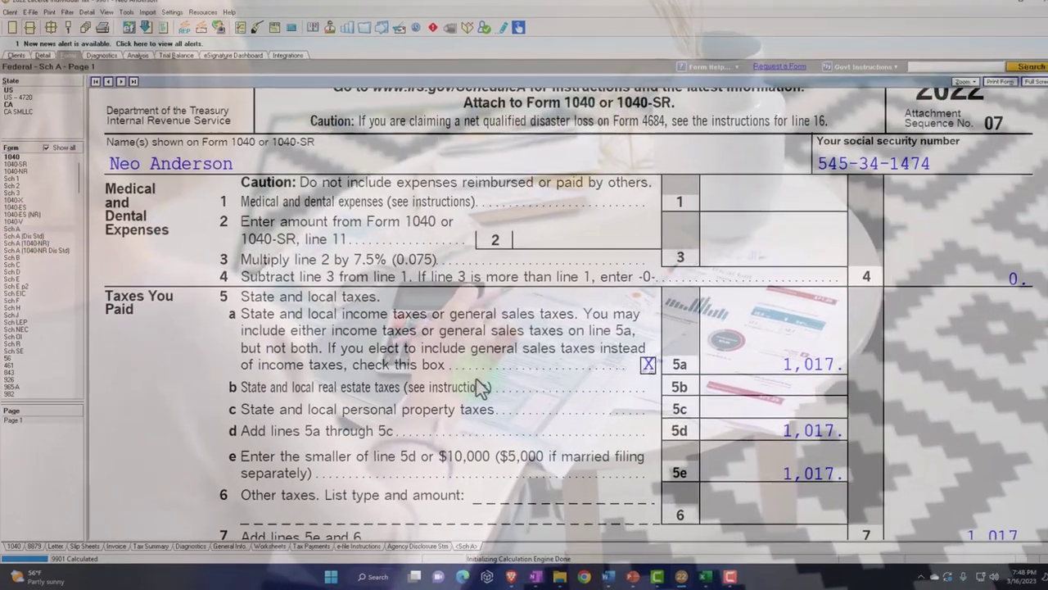
scroll(475, 391, down, 3)
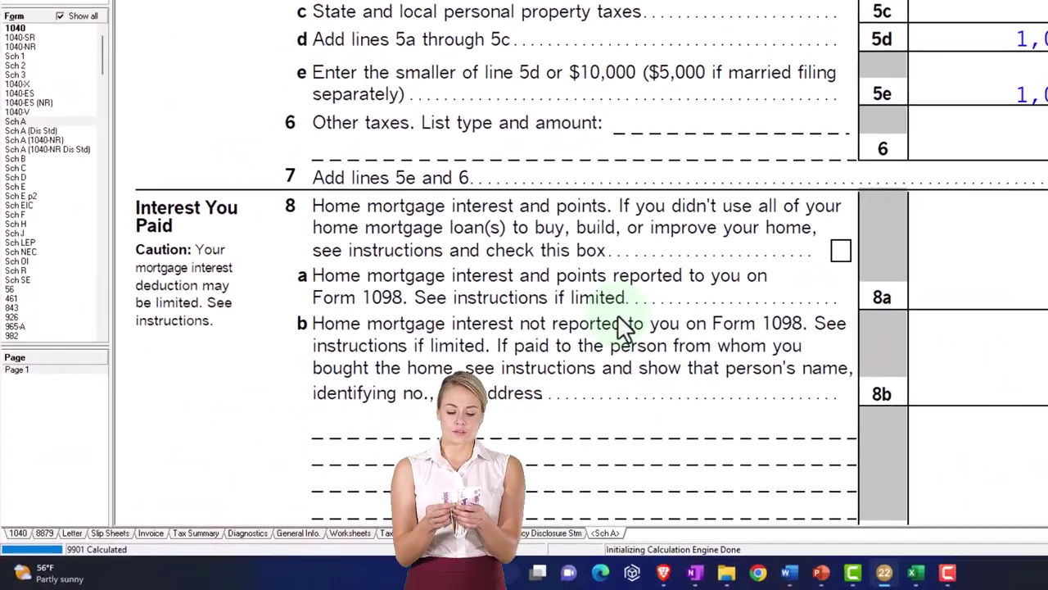
click(620, 318)
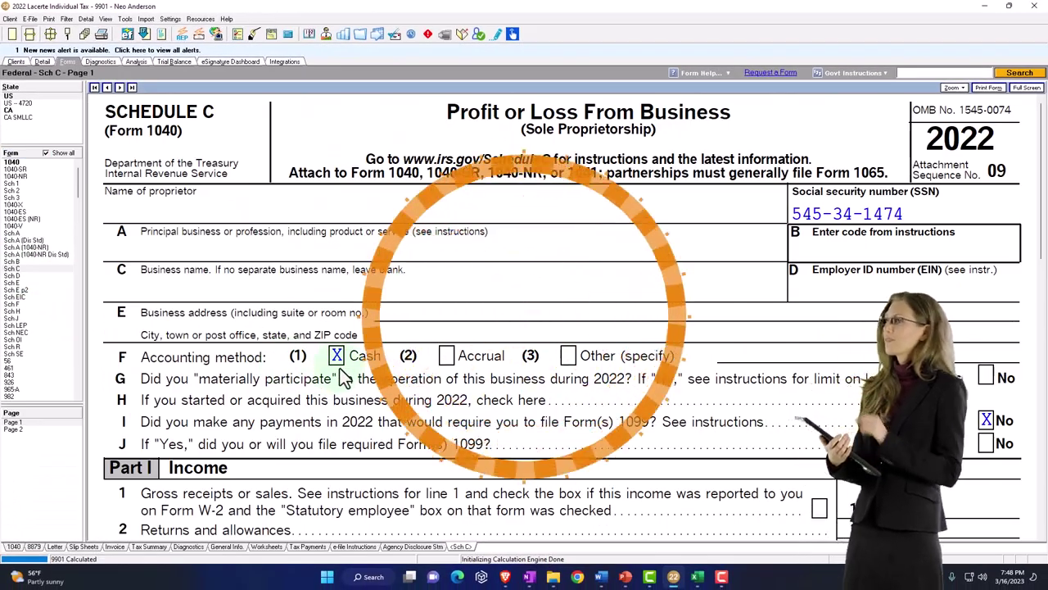
scroll(344, 378, down, 2)
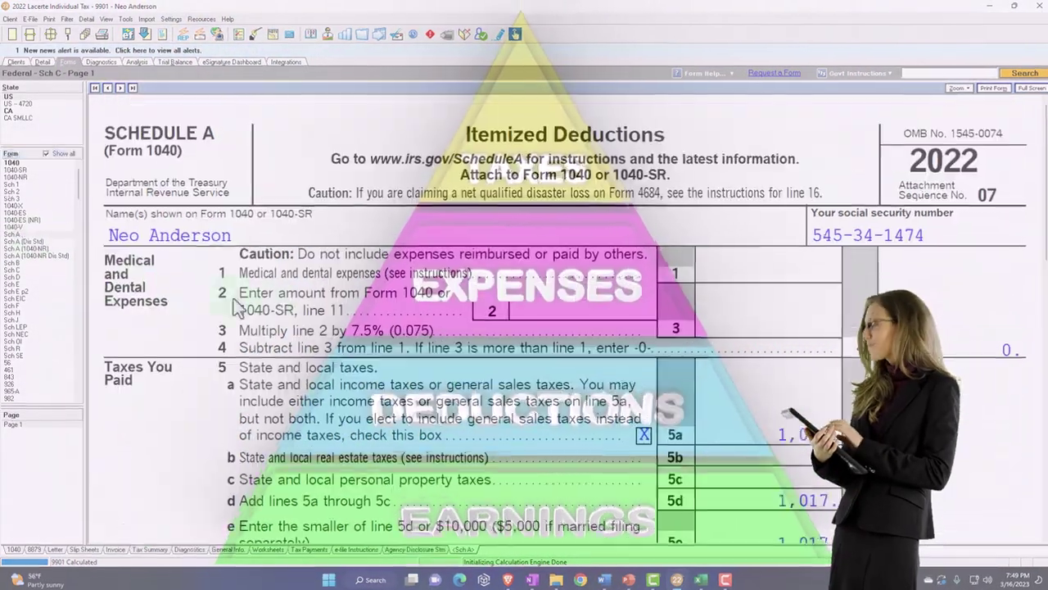
scroll(380, 414, down, 2)
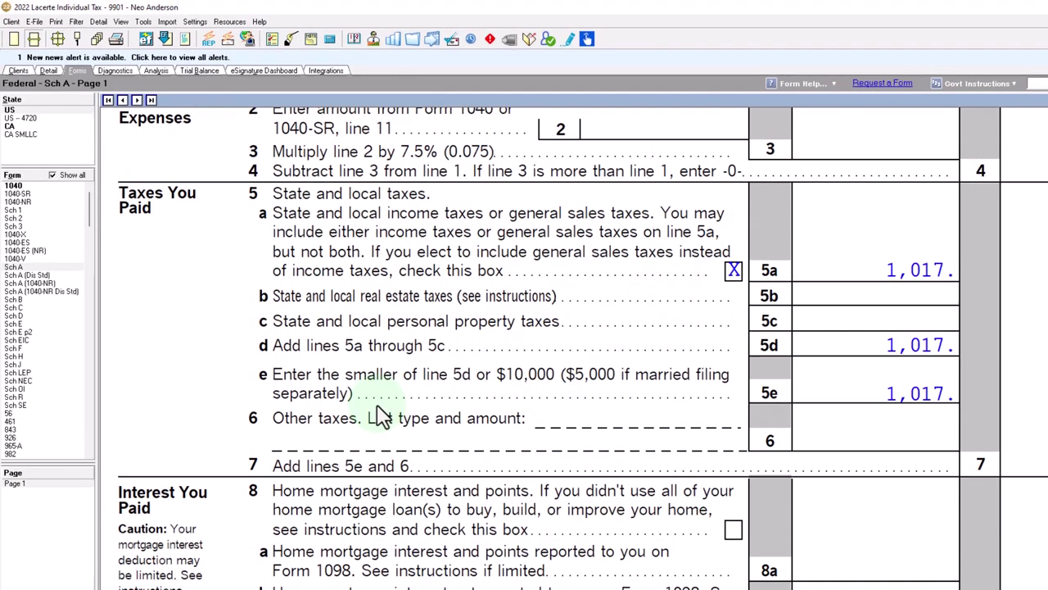
Go from the gambling line 8b on Schedule 1 to its W-2G input screen
click(25, 213)
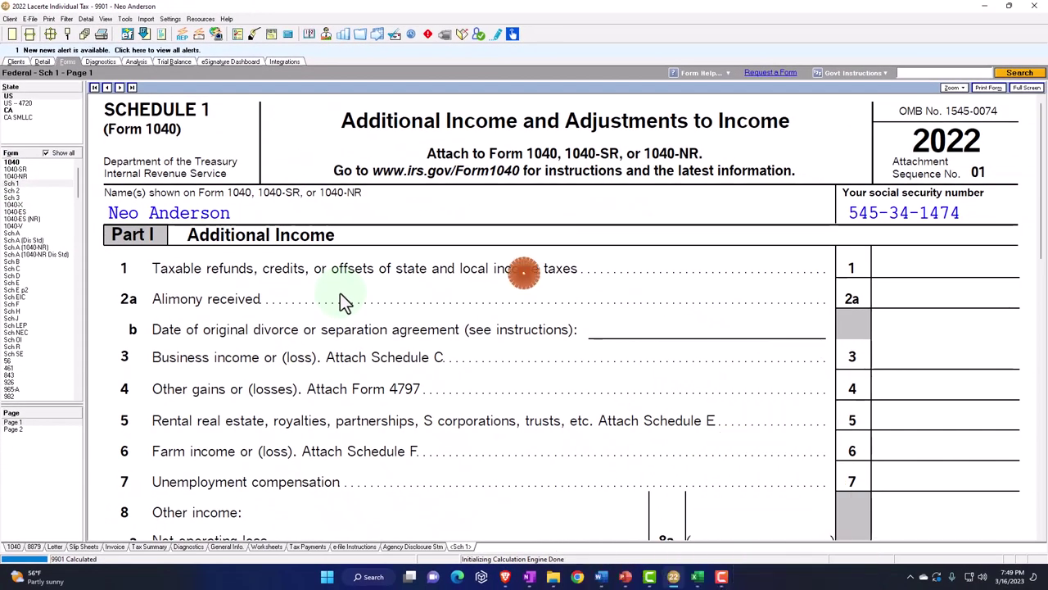
scroll(344, 301, down, 3)
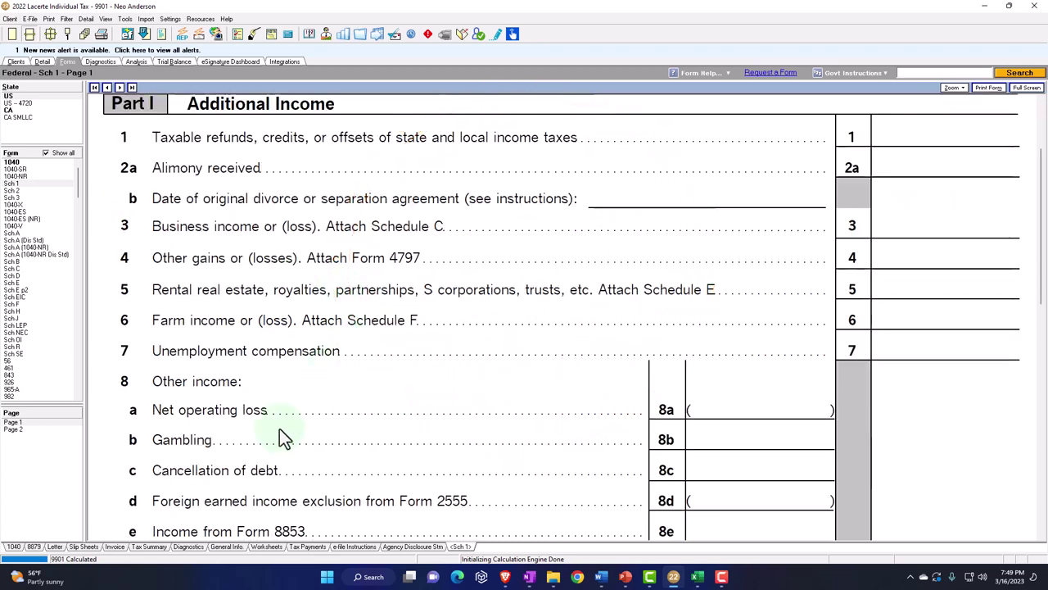
click(747, 447)
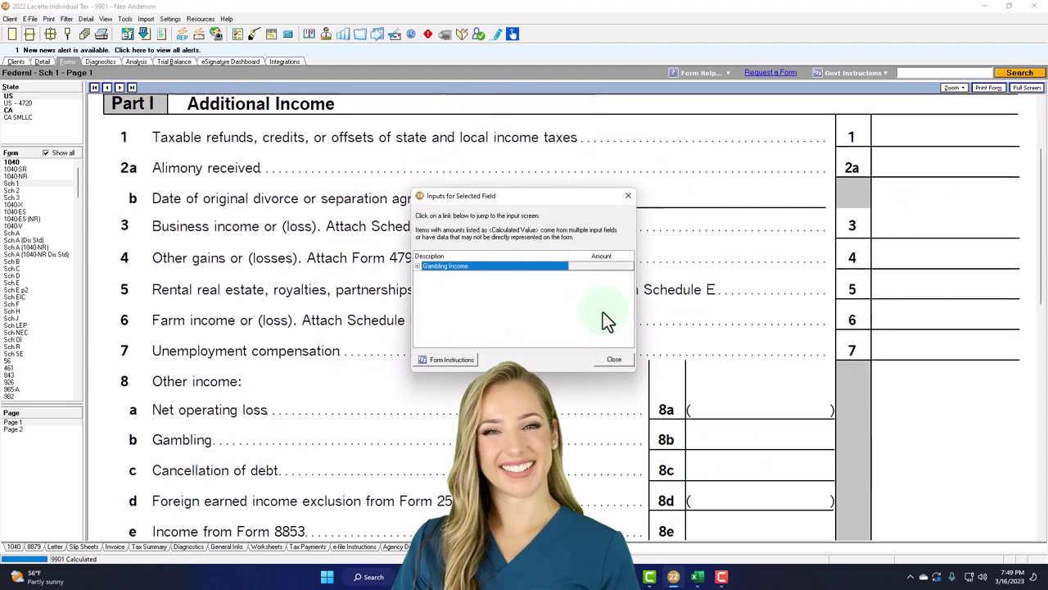
click(437, 276)
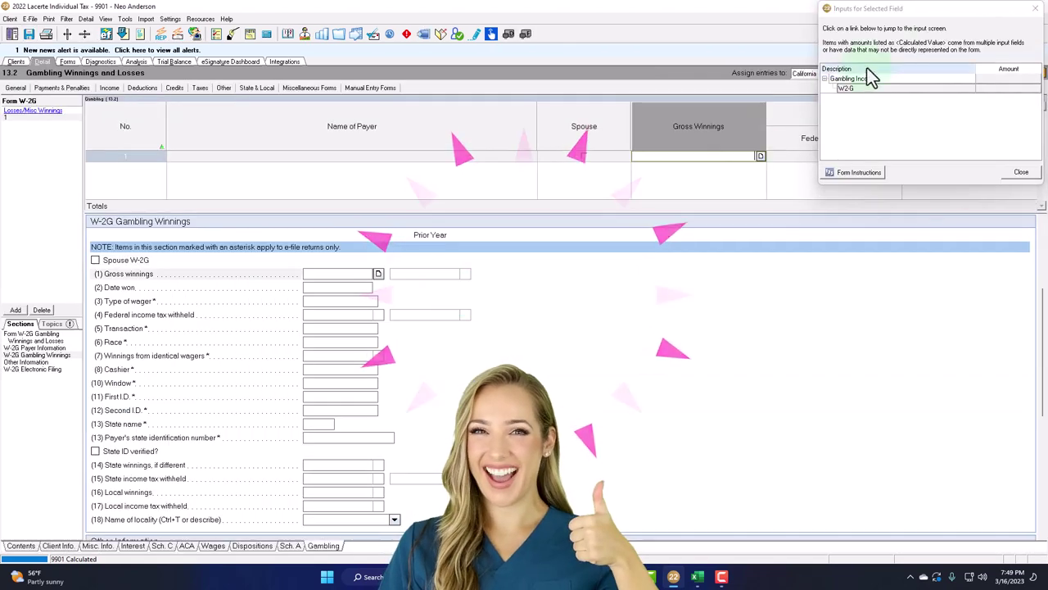
click(1035, 8)
Enter W2-G as the name of the payer with gross winnings of 5,000
click(290, 156)
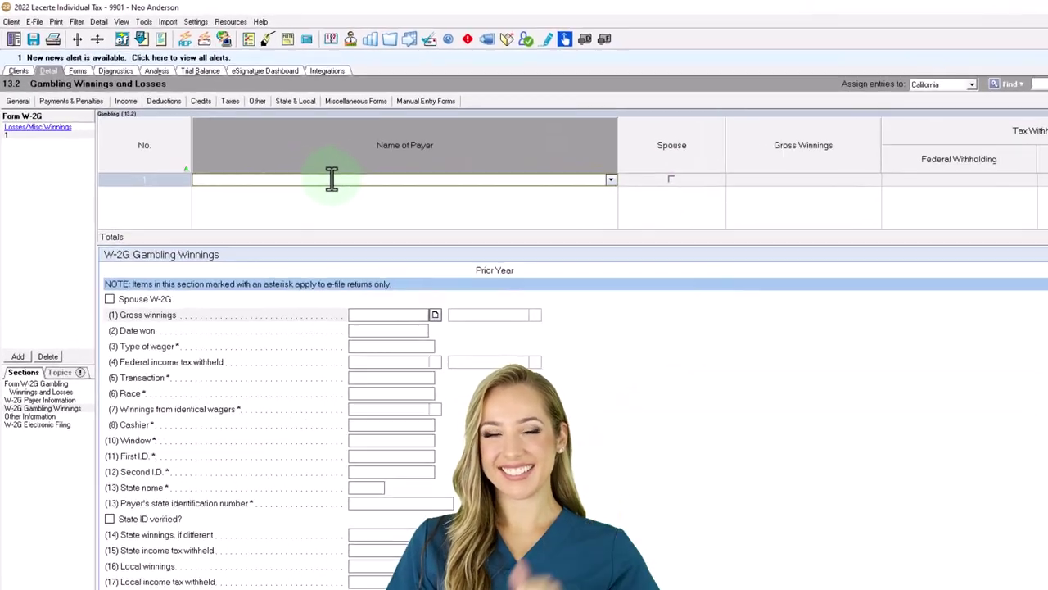
text(we)
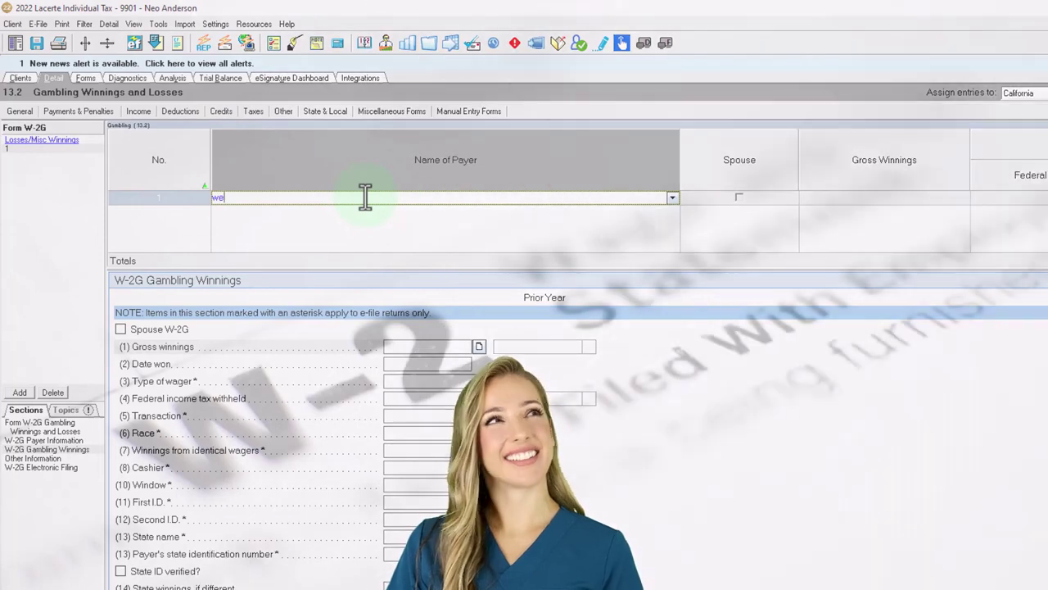
key(Return)
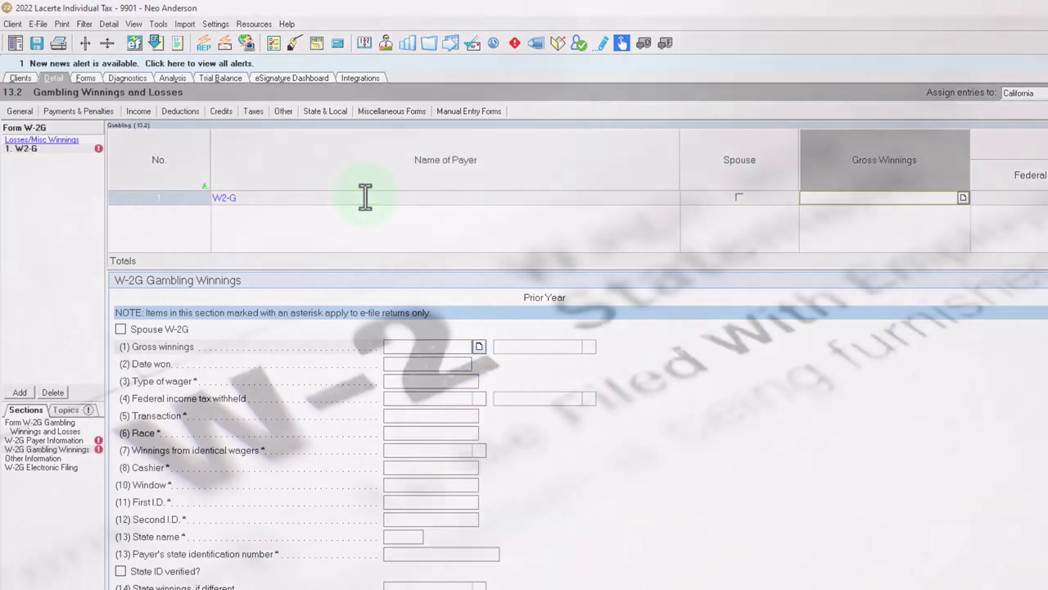
text(5000)
key(Return)
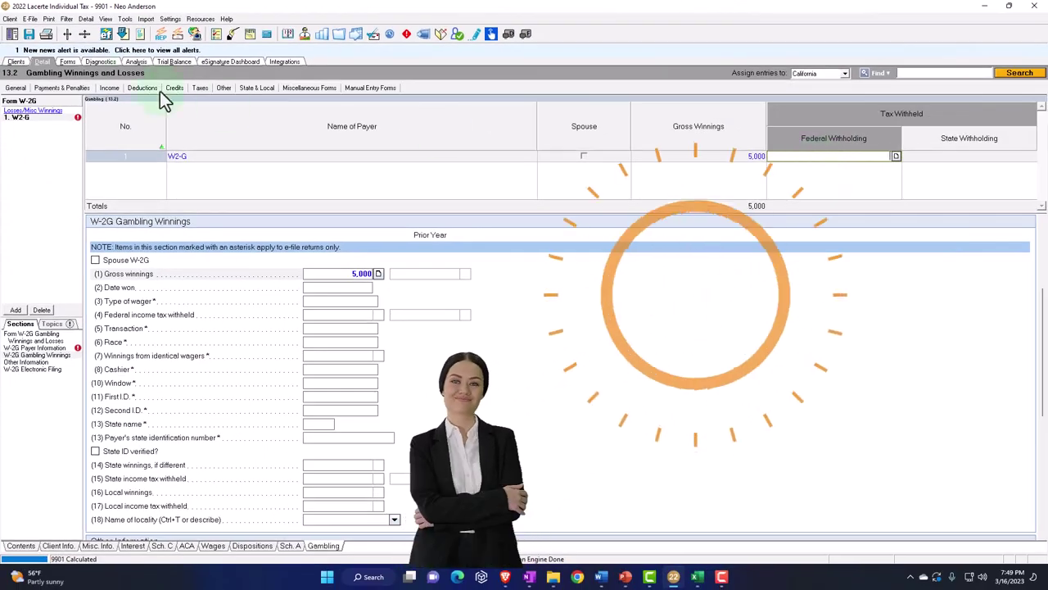
Trace the gambling winnings through Schedule 1 and Form 1040 page 1, and examine the itemized deductions on Schedule A
click(67, 62)
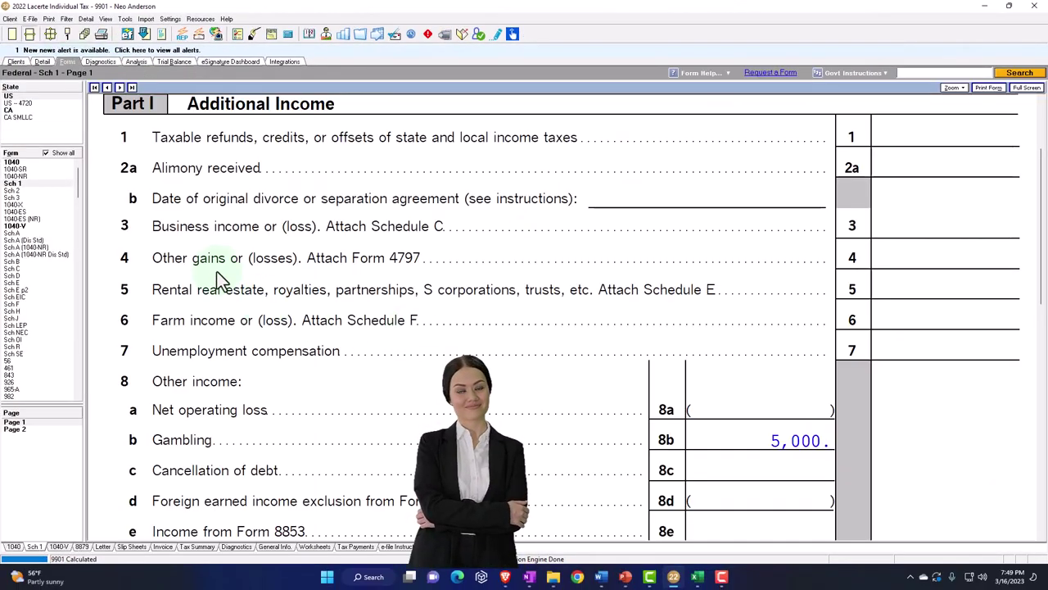
scroll(556, 317, down, 10)
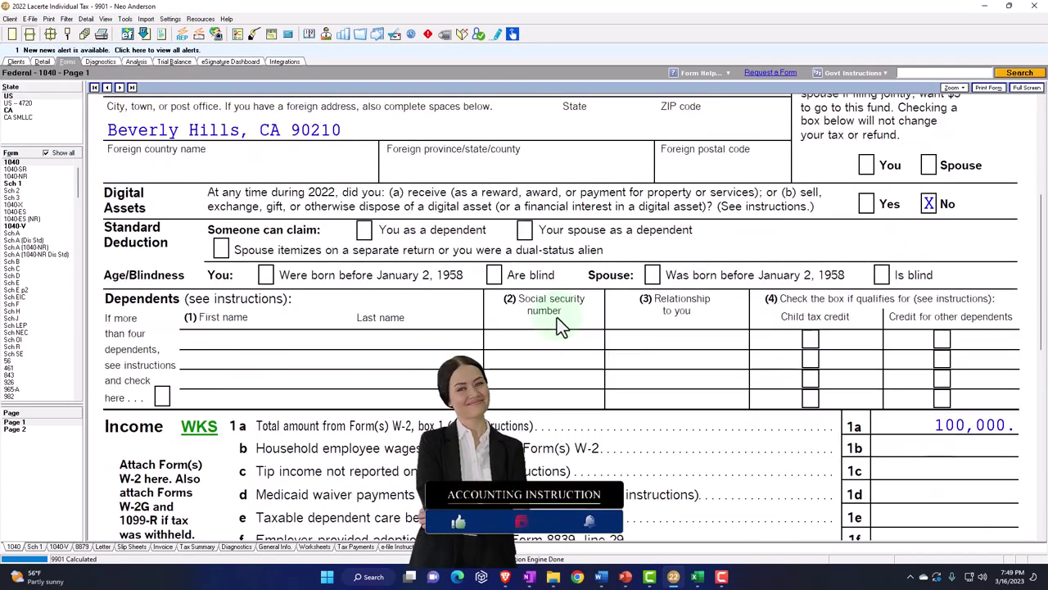
scroll(559, 312, down, 2)
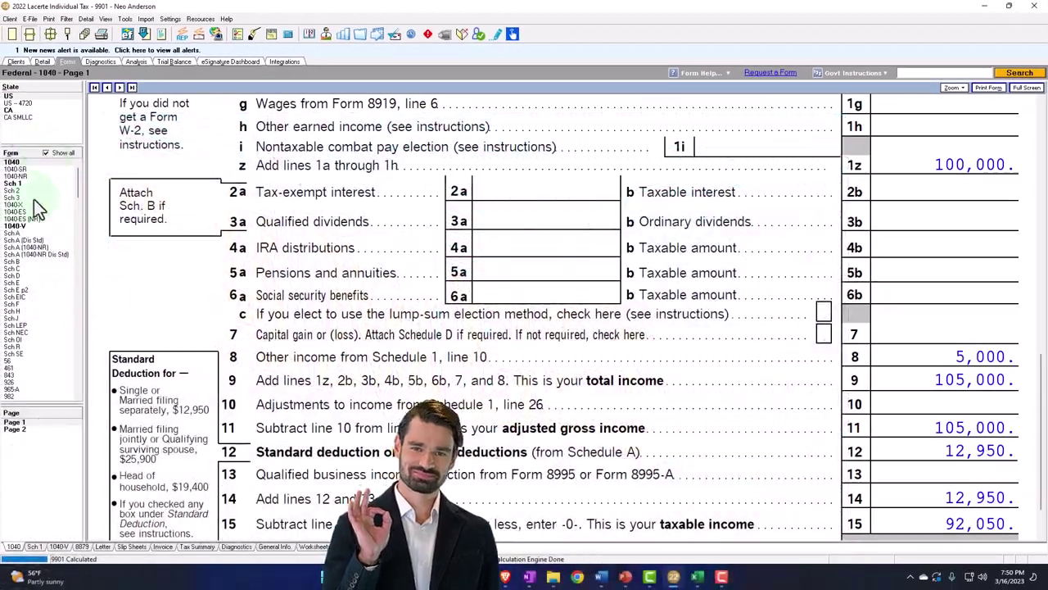
click(14, 234)
scroll(332, 311, down, 6)
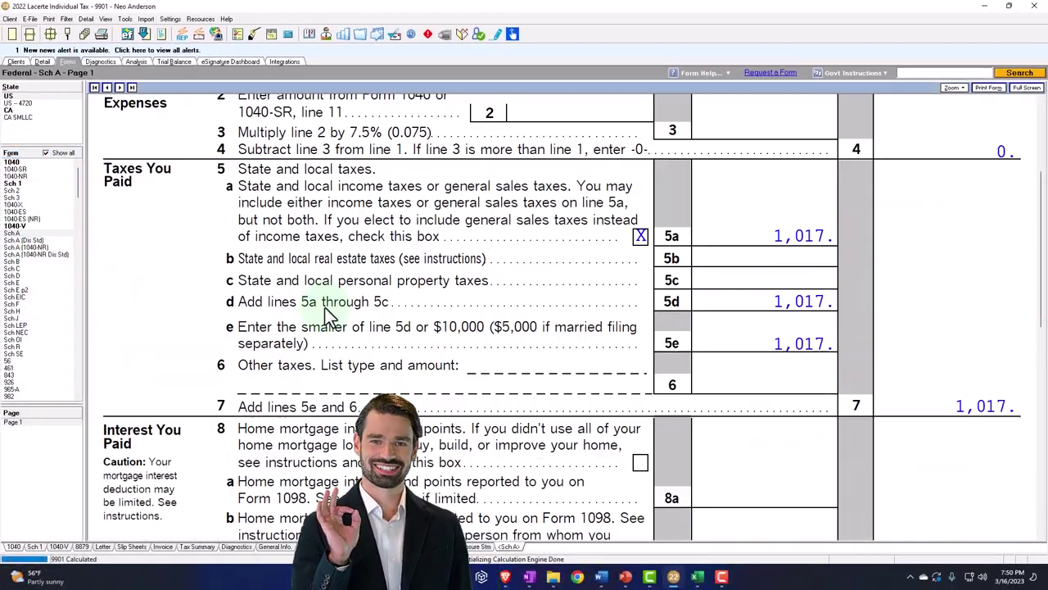
scroll(327, 315, down, 10)
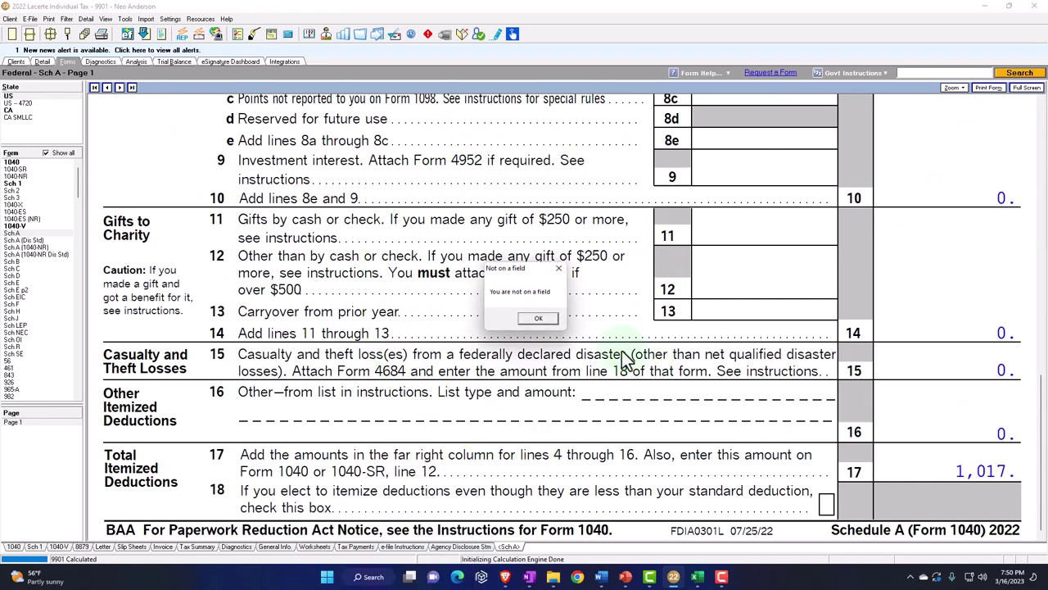
Find the gambling losses field under Other Itemized Deductions in the Schedule A input screen
click(42, 61)
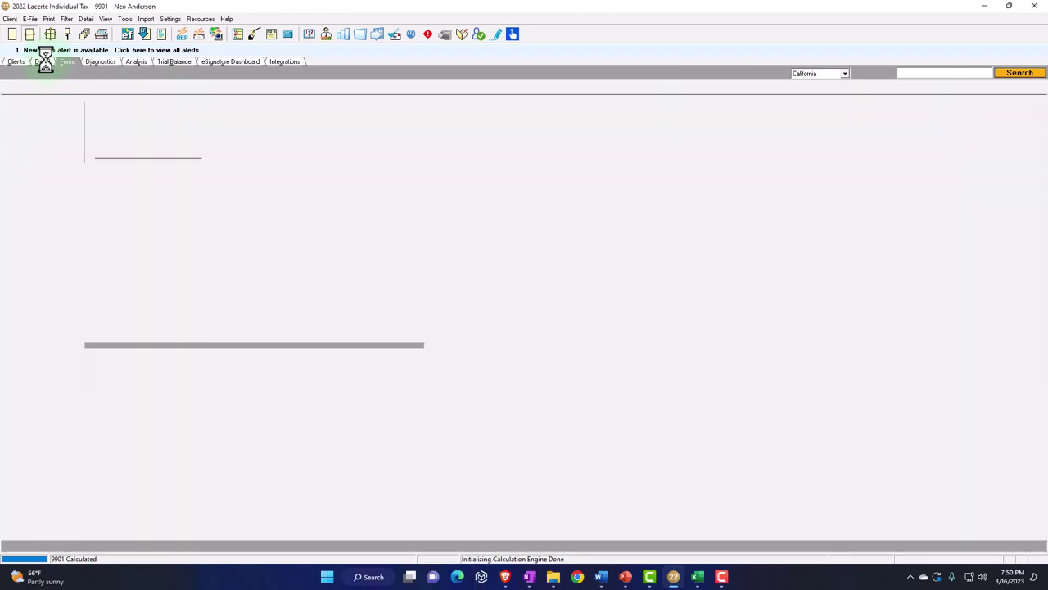
click(140, 88)
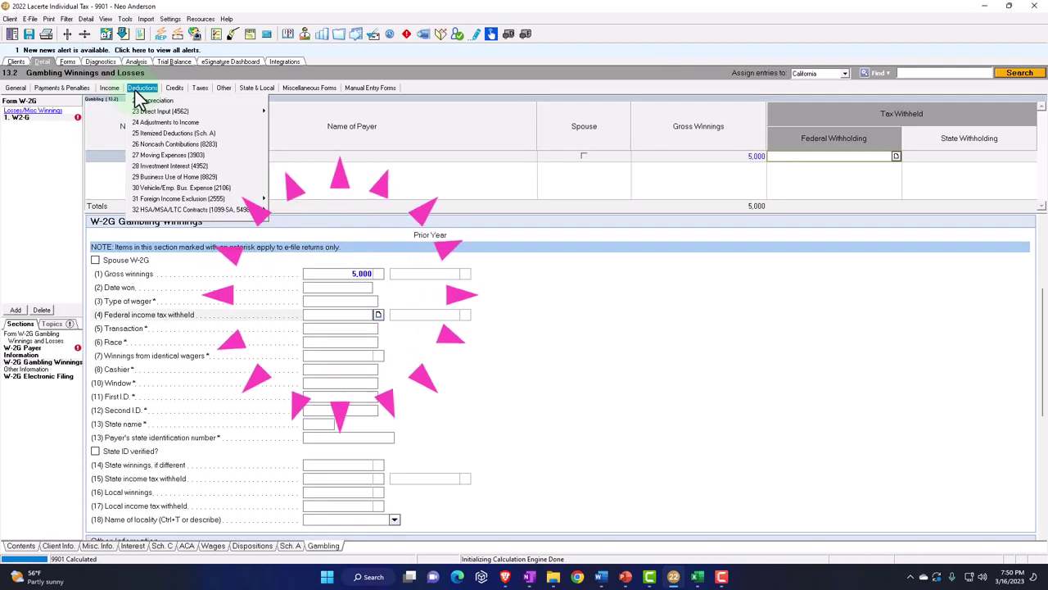
click(145, 134)
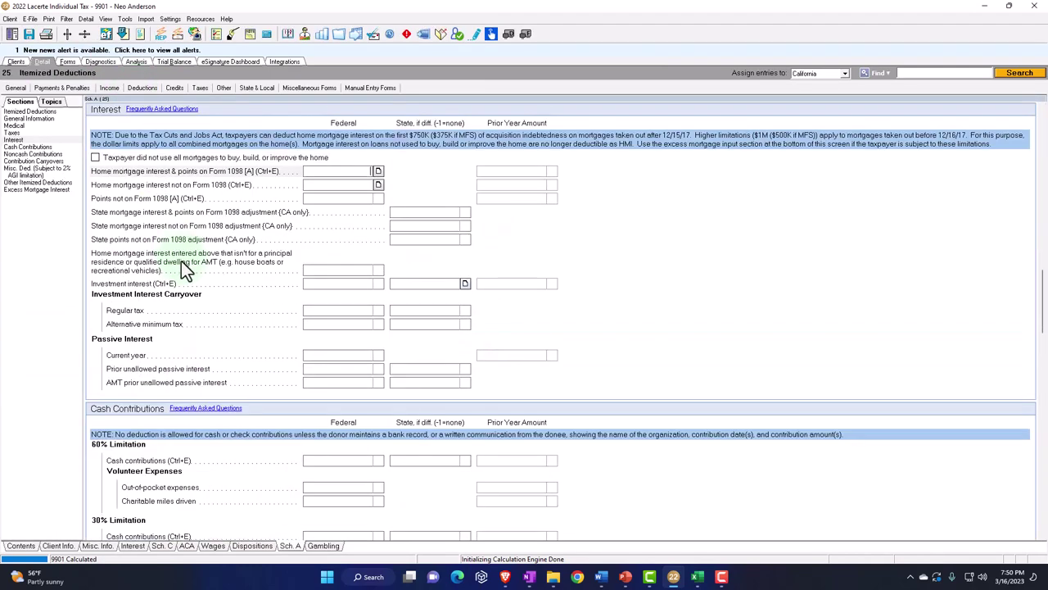
click(34, 172)
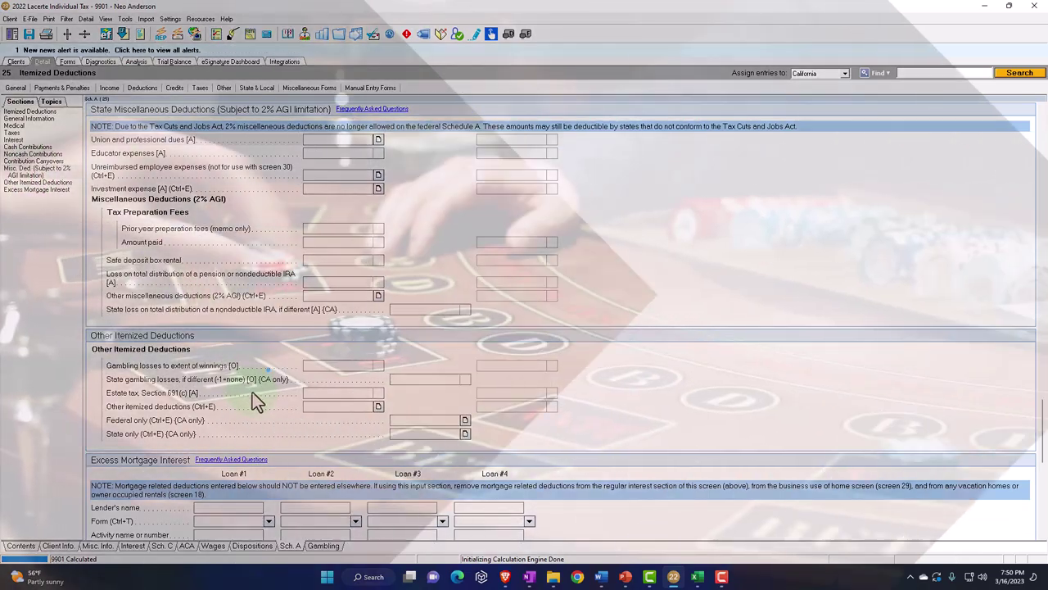
click(252, 392)
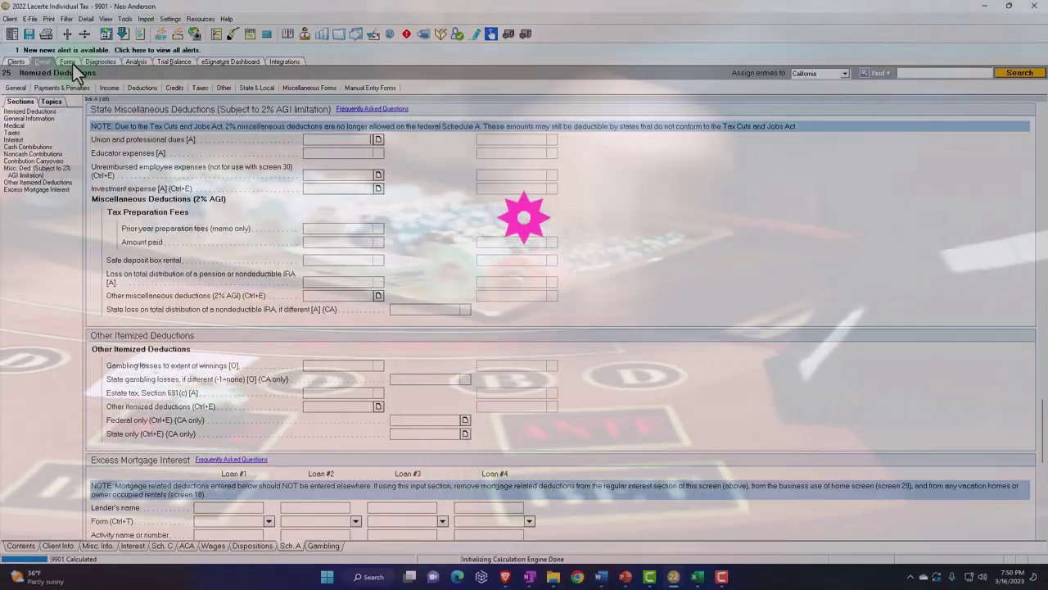
Set the total gambling losses to 8,000 in the Gambling Winnings and Losses (W-2G) input
click(109, 88)
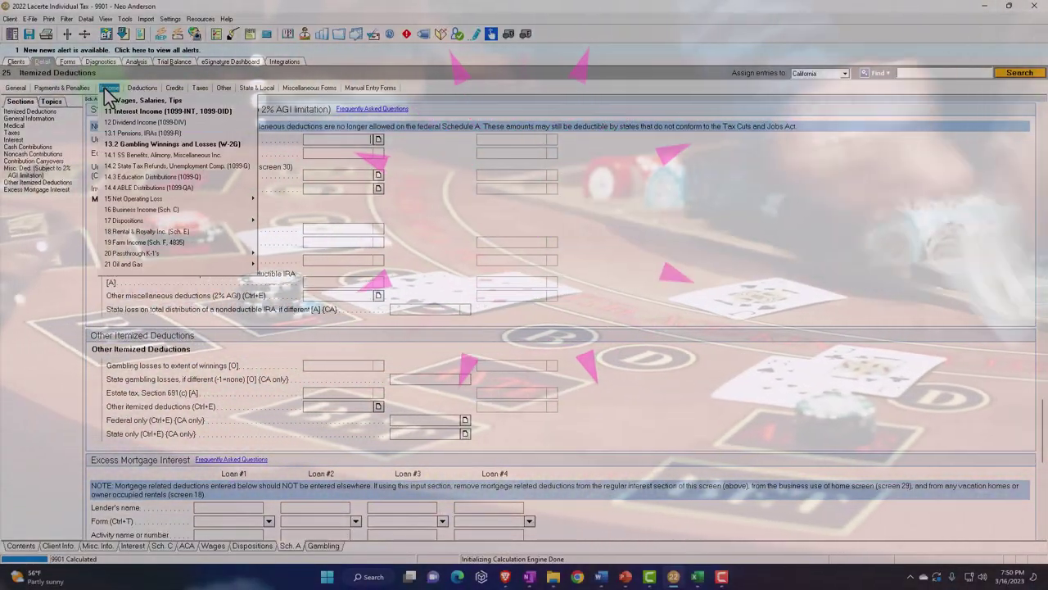
click(131, 144)
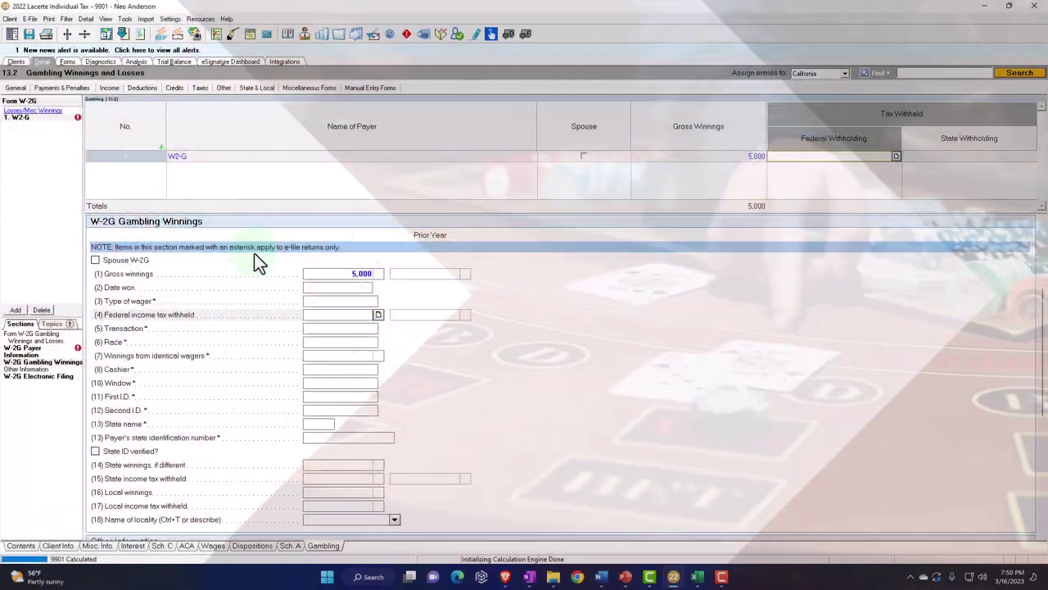
click(312, 315)
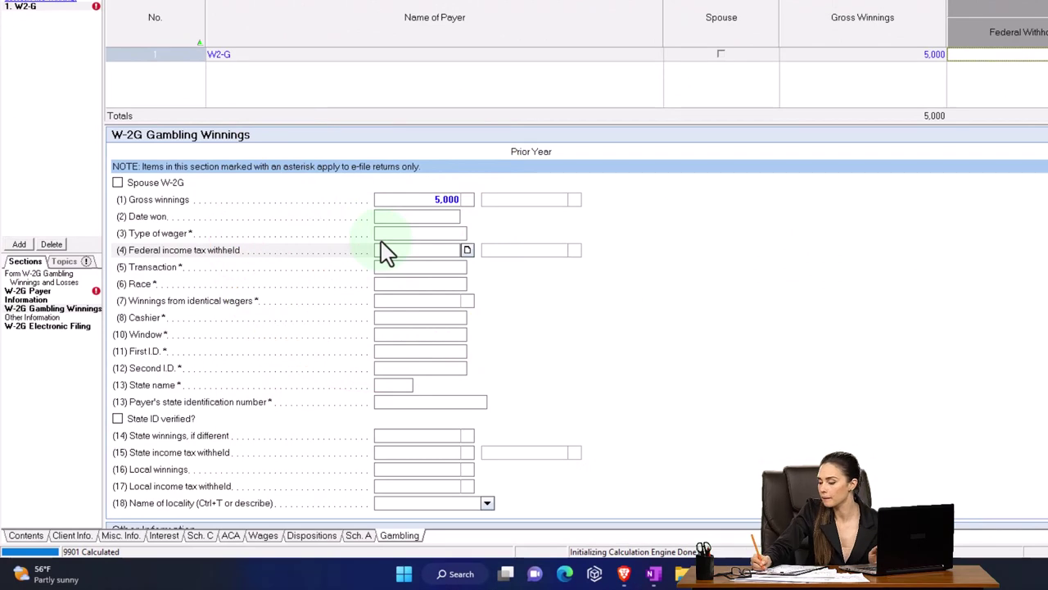
key(Page_Down)
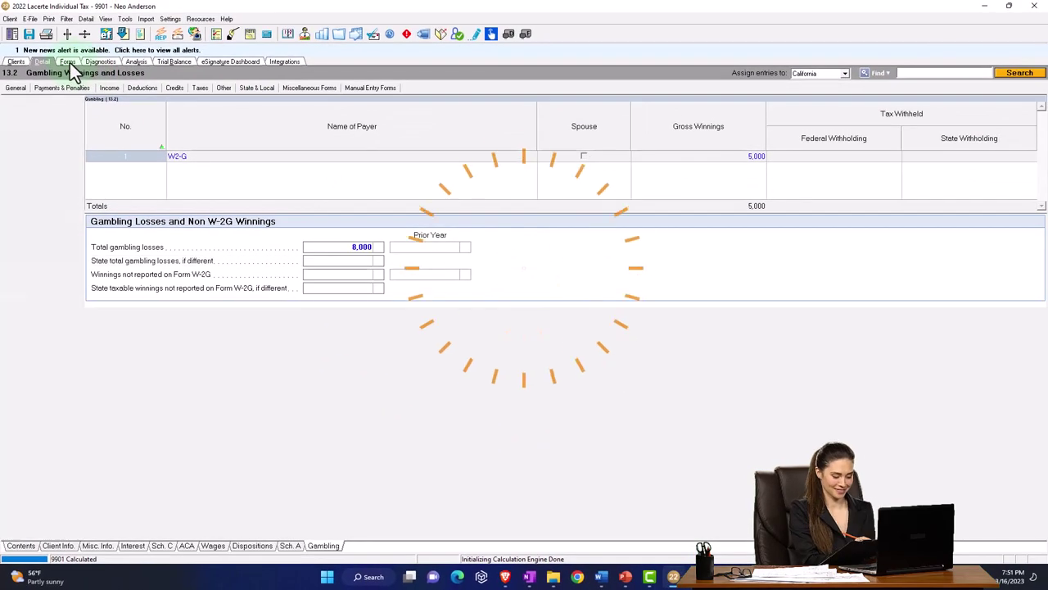
Check the gambling losses on Schedule A line 16, then compare lines 8 through 15 of Form 1040 page 1
click(69, 62)
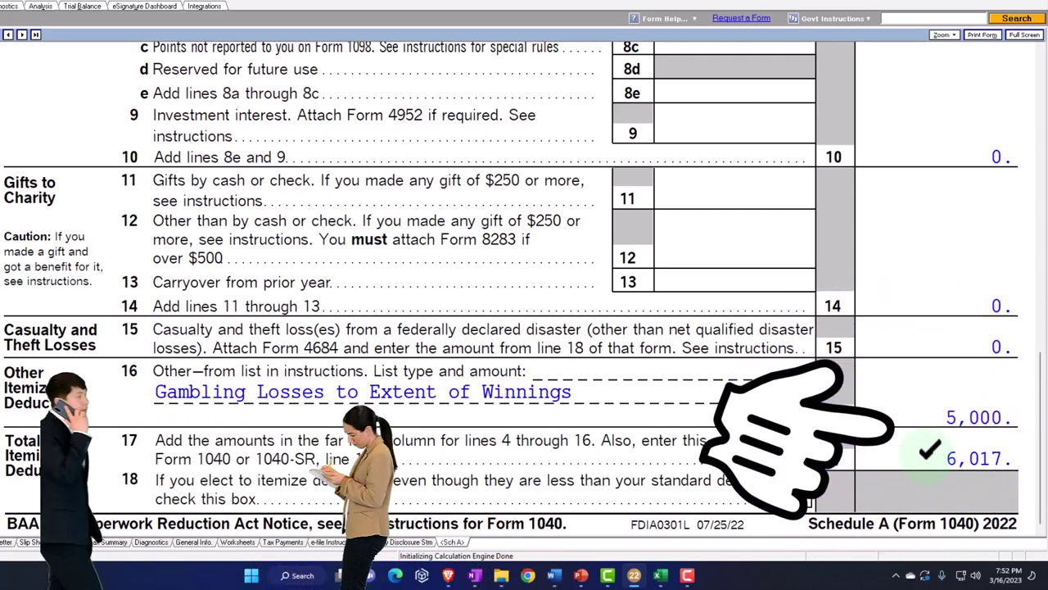
scroll(557, 482, up, 5)
scroll(524, 287, up, 5)
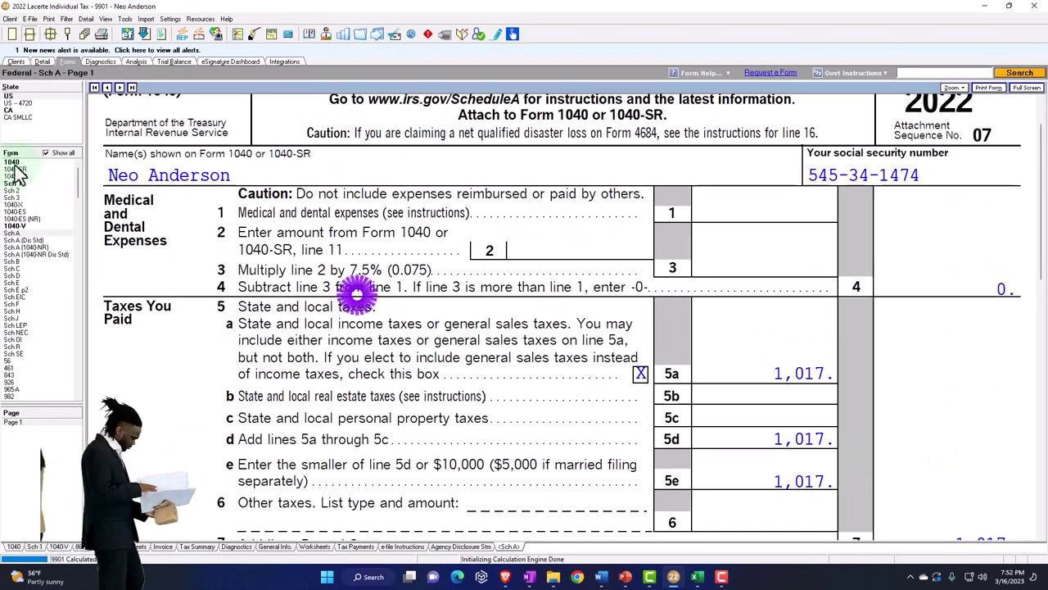
click(13, 163)
scroll(502, 338, down, 10)
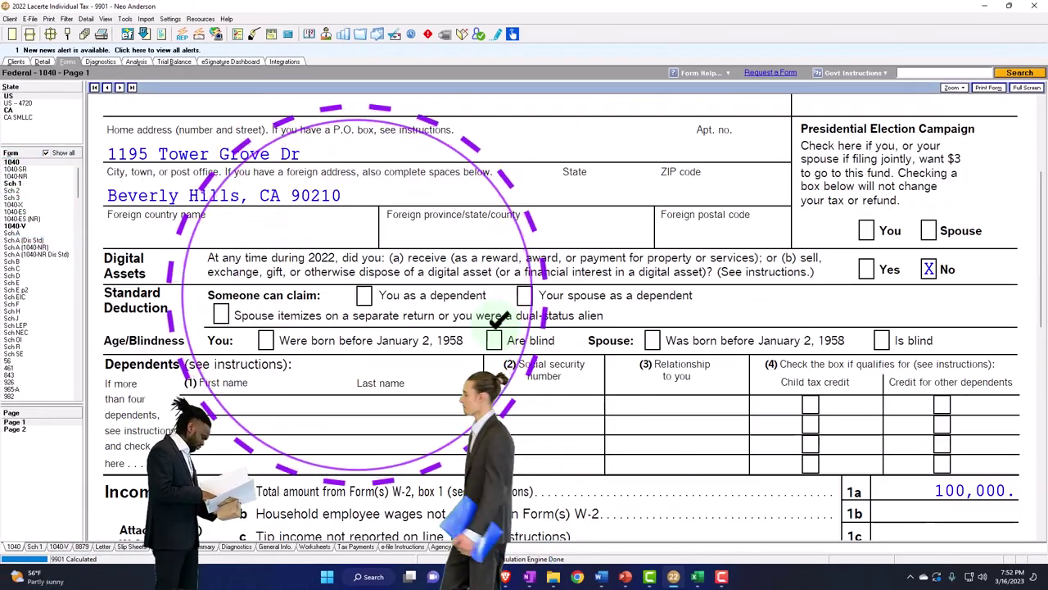
scroll(502, 338, down, 3)
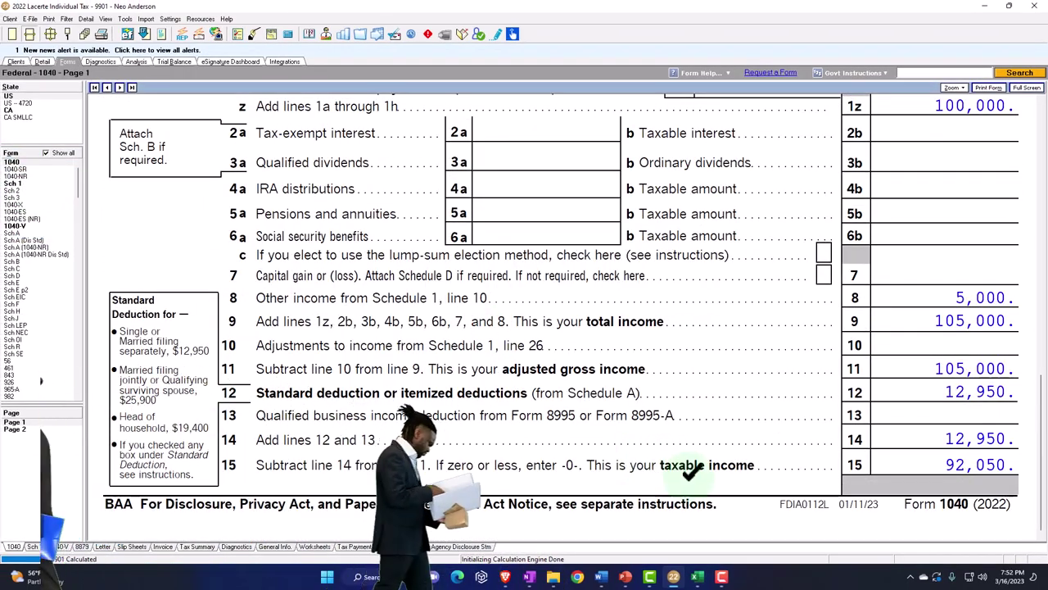
Set the total gambling losses to 4,000 and check the other and total itemized deductions on Schedule A
click(39, 63)
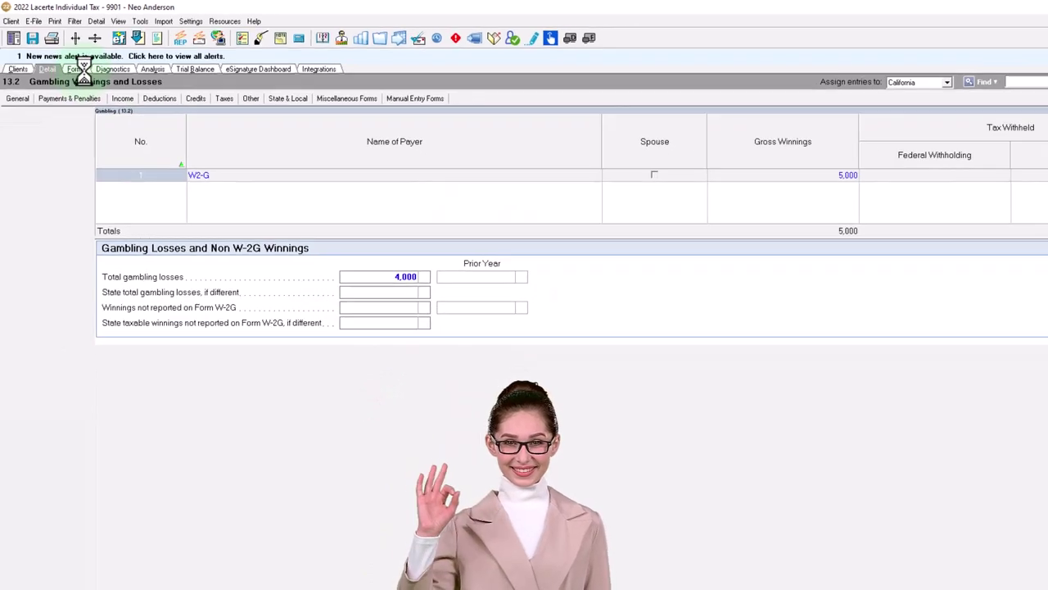
click(84, 75)
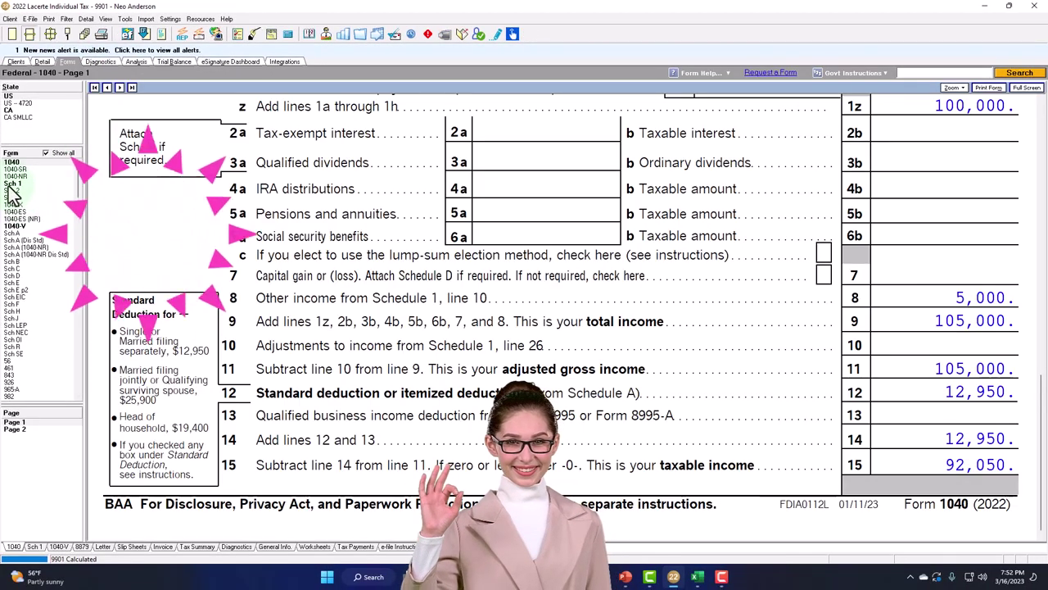
click(23, 239)
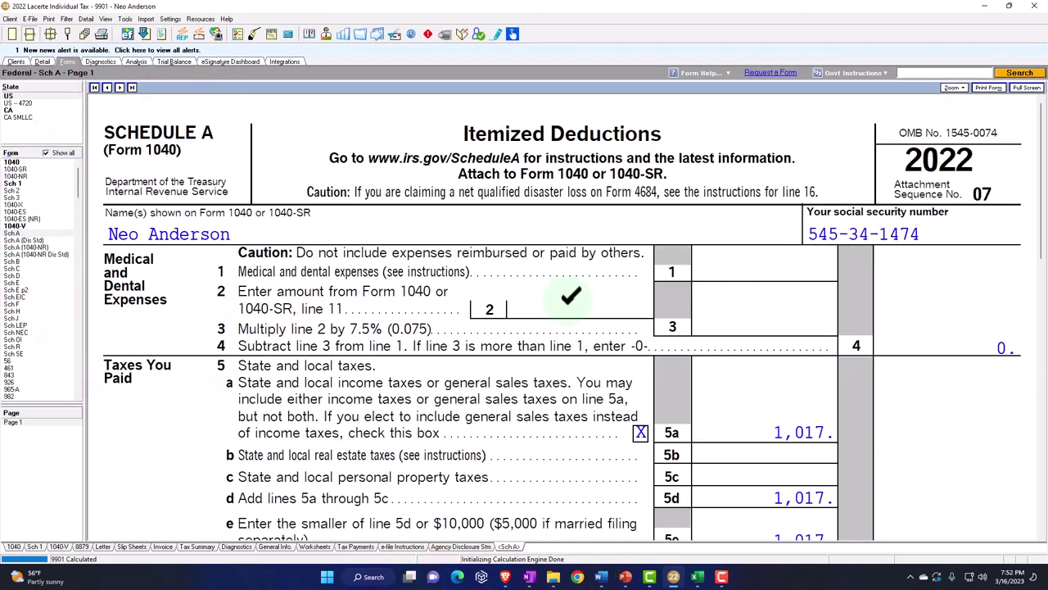
scroll(570, 302, down, 10)
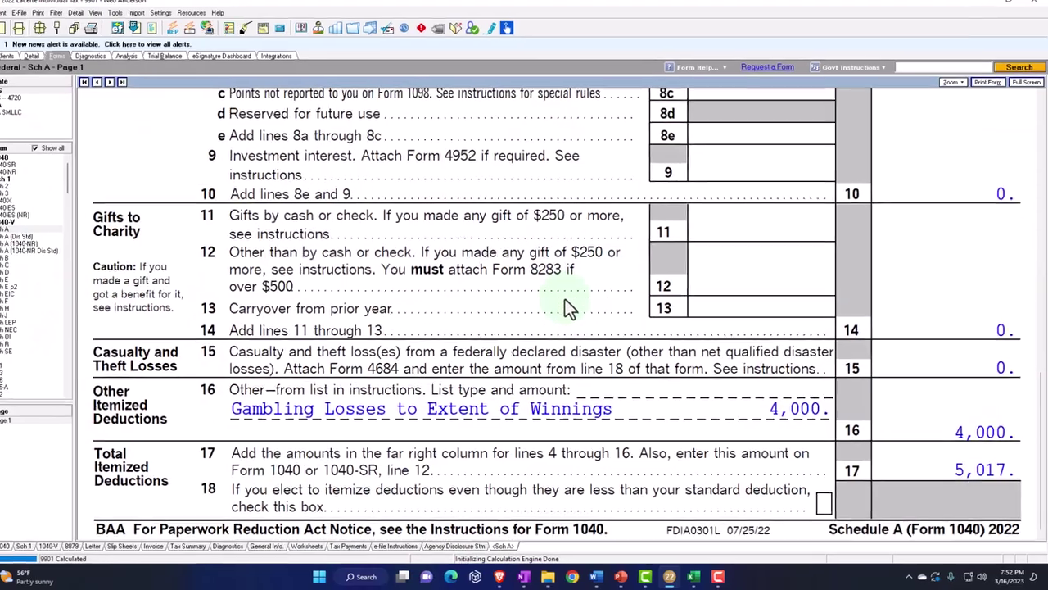
scroll(505, 287, up, 5)
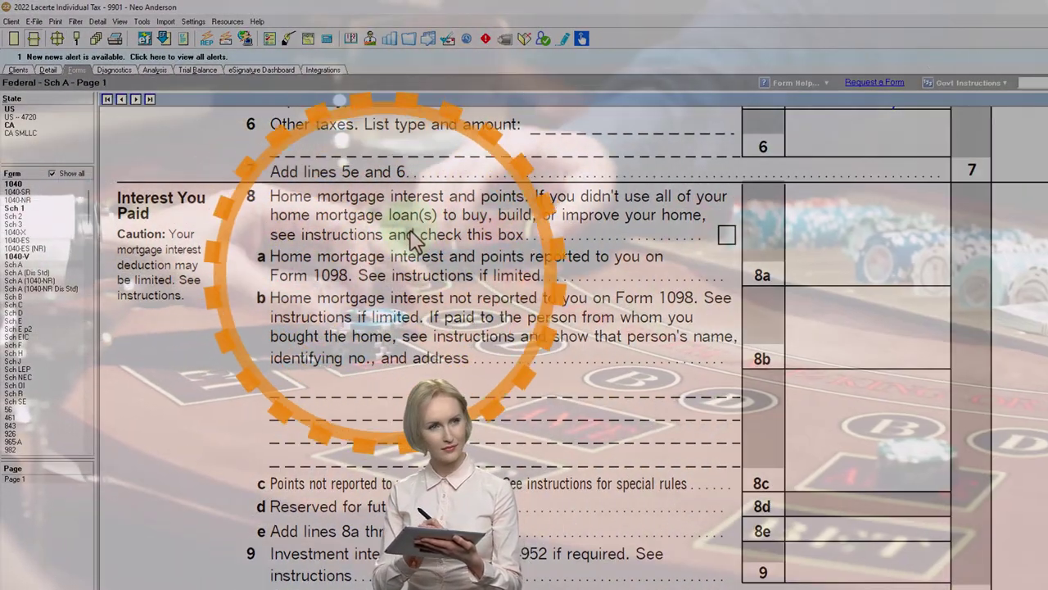
scroll(413, 238, up, 2)
Enter 12000 as the federal home mortgage interest and points on Form 1098 in the itemized deductions input
click(49, 70)
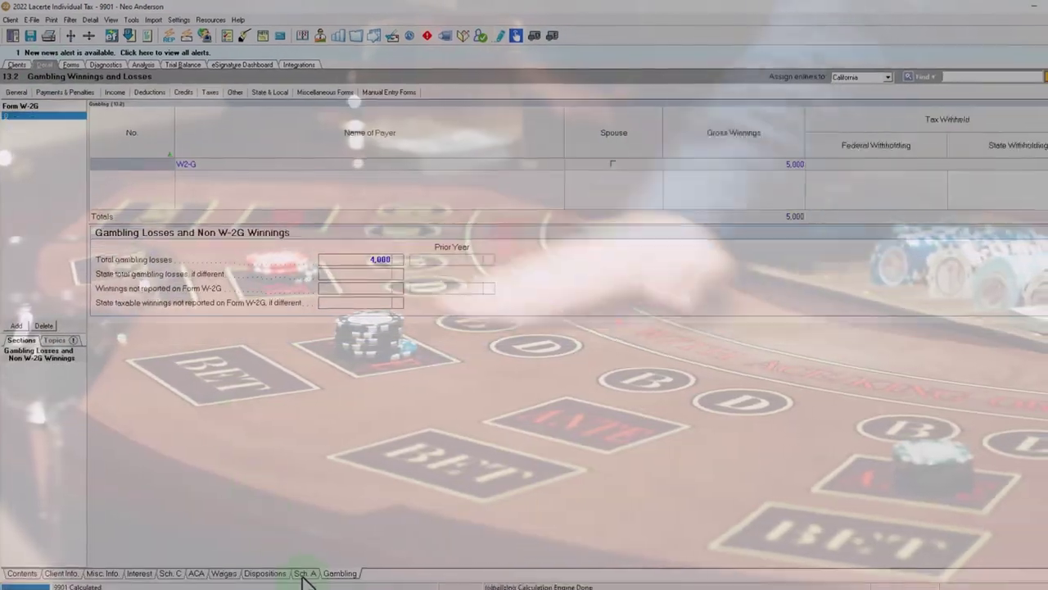
click(304, 573)
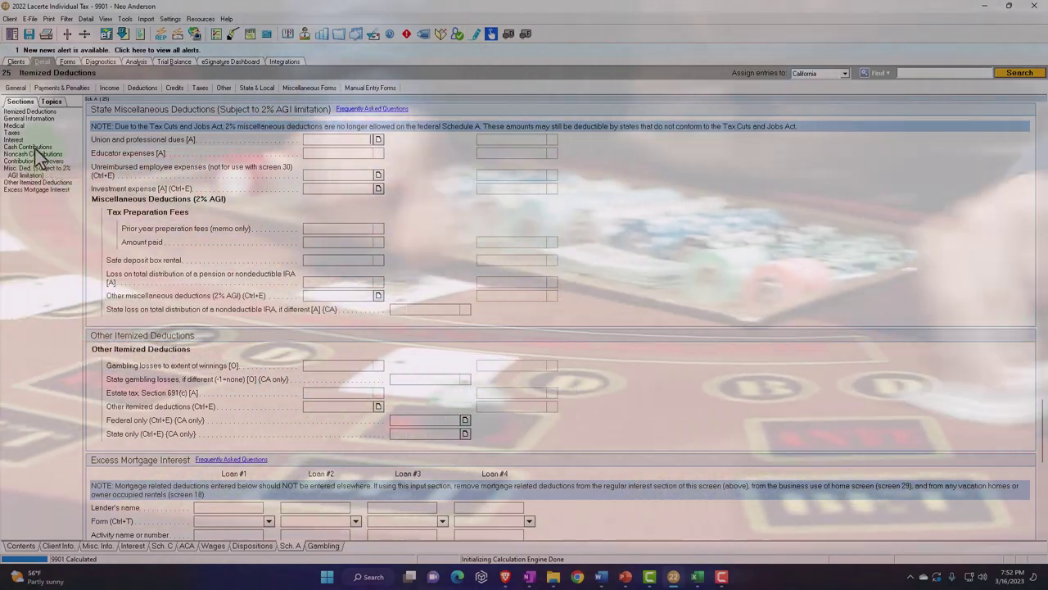
click(16, 139)
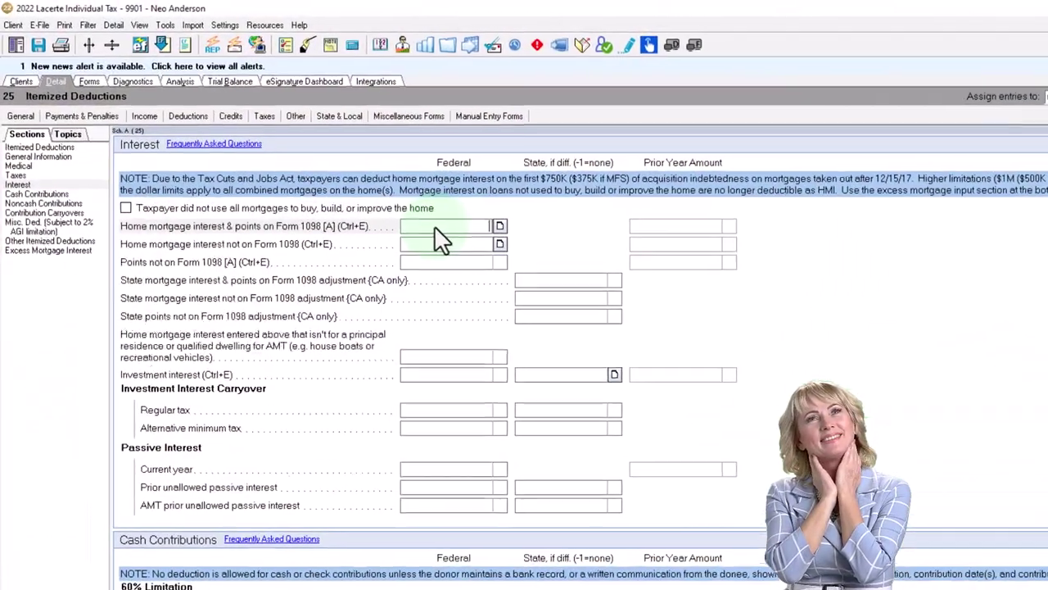
click(329, 173)
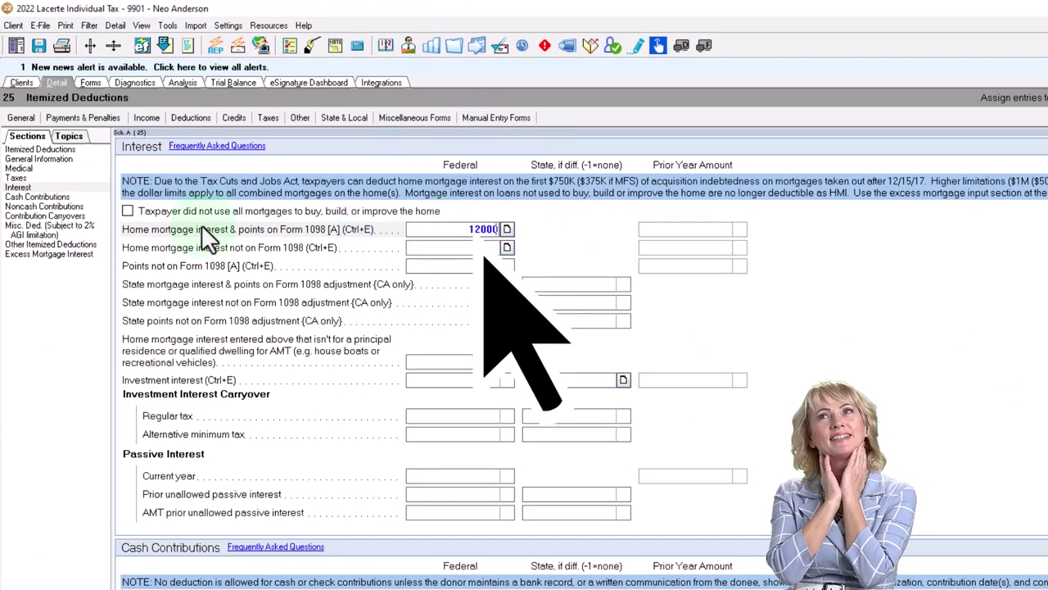
Enter 3000 as the principal residence real estate taxes in the Taxes section of the itemized deductions input
click(51, 179)
scroll(458, 290, down, 3)
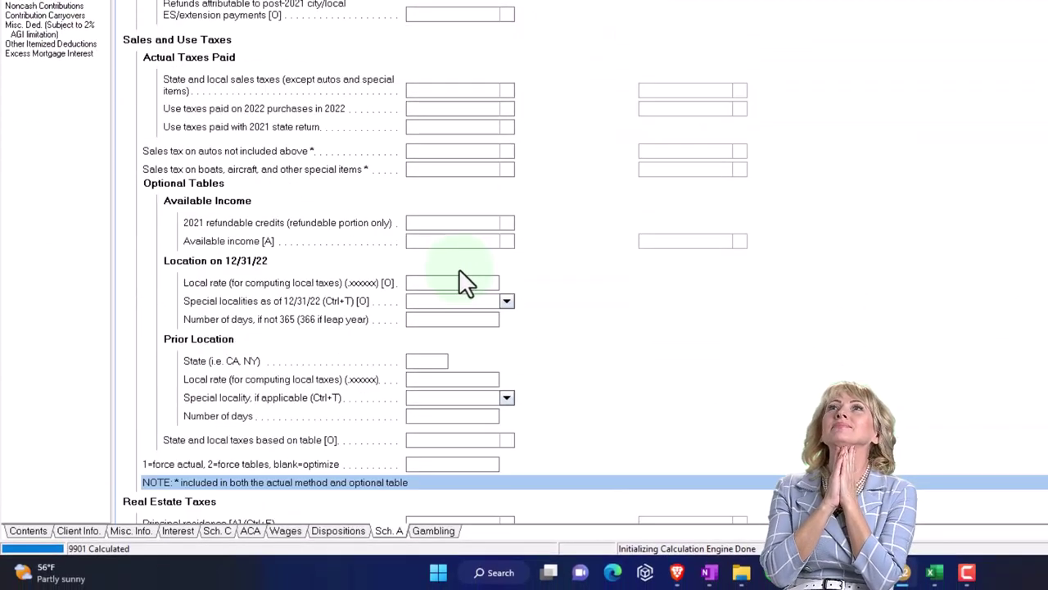
scroll(458, 297, down, 2)
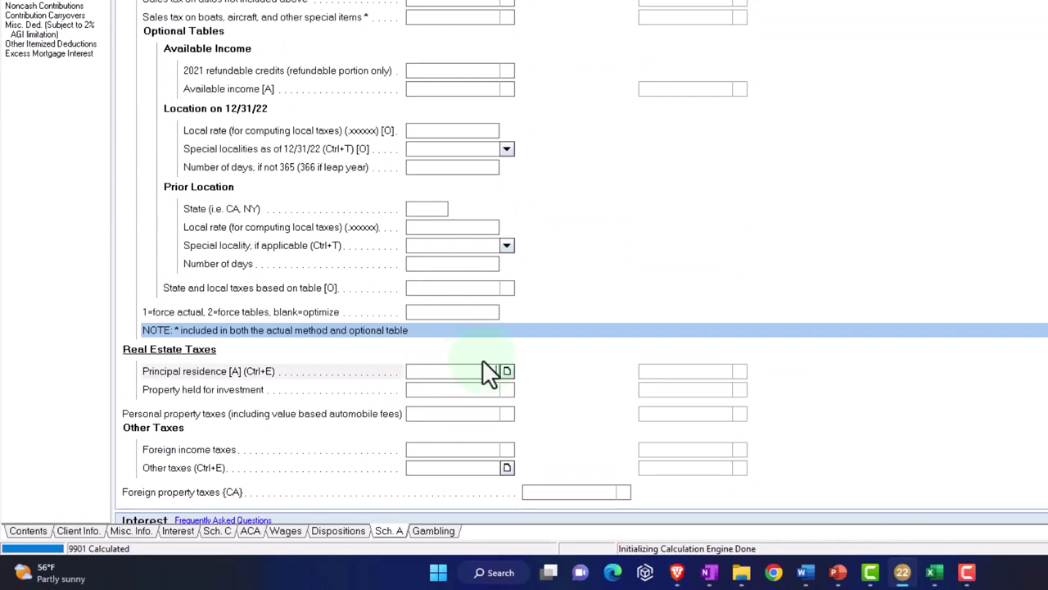
text(3000)
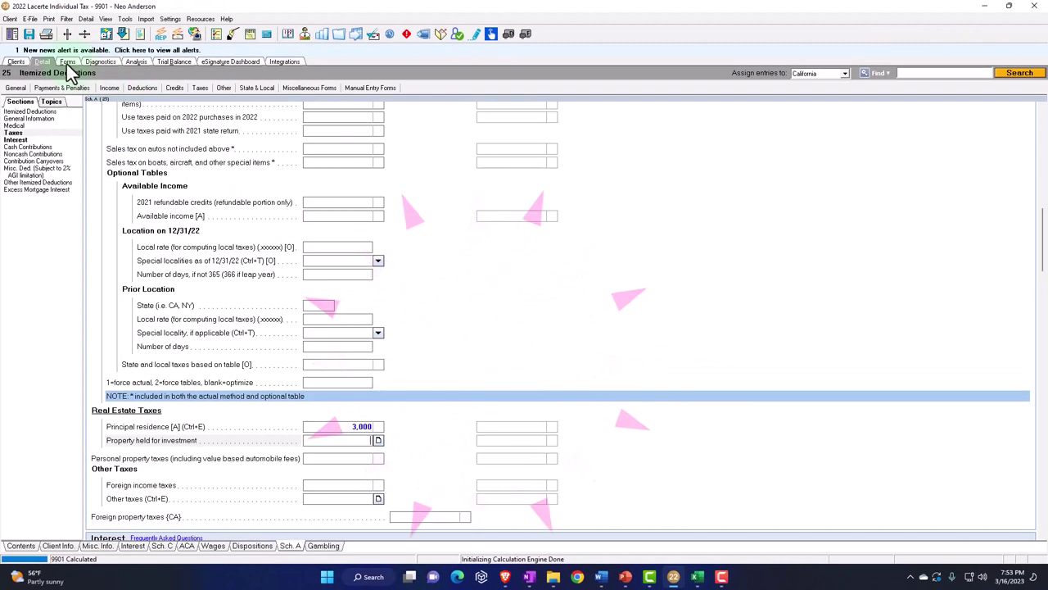
Limit the form list to the forms used in the return and check Schedule A's mortgage interest, gambling losses and total itemized deductions
click(67, 62)
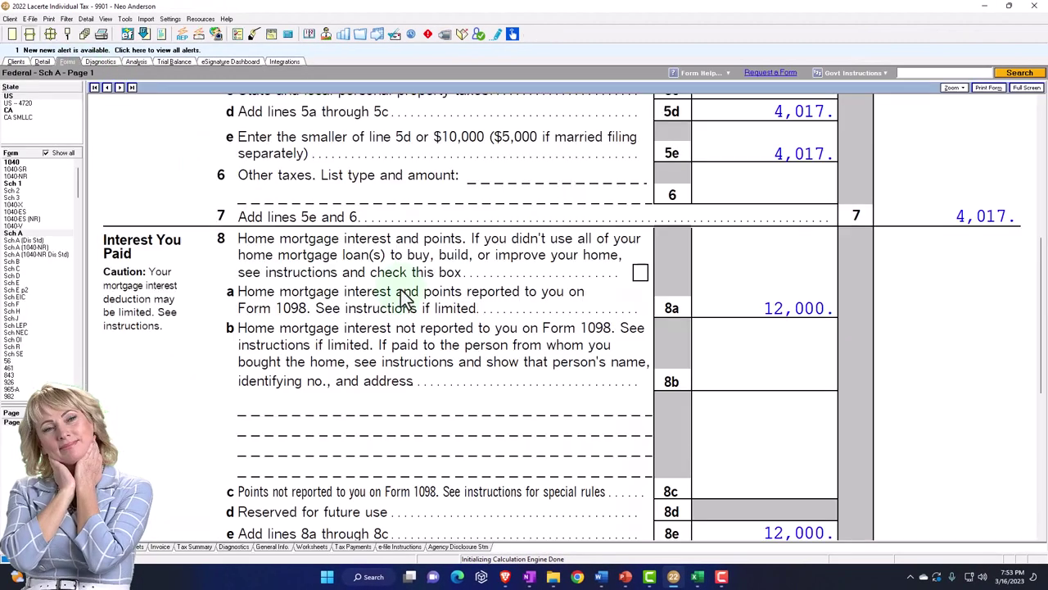
click(45, 152)
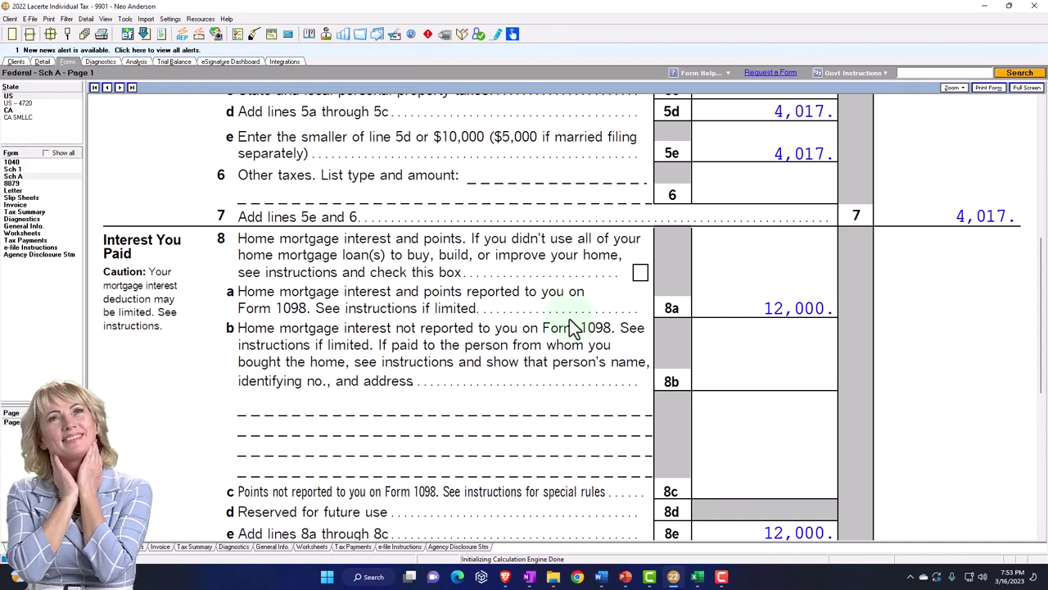
scroll(580, 323, up, 5)
scroll(580, 323, down, 10)
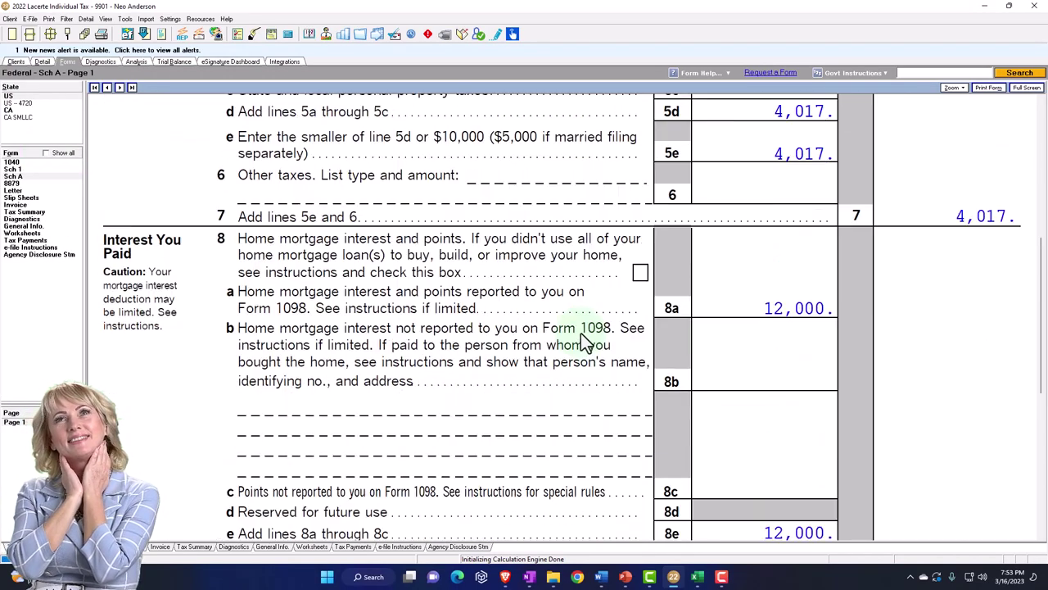
scroll(580, 333, down, 3)
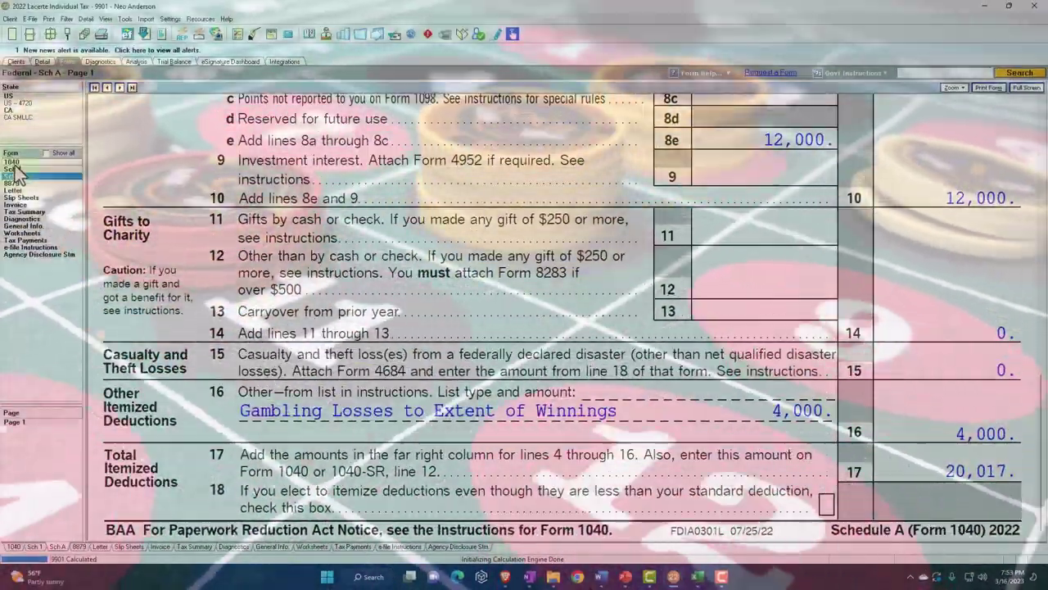
Check other income, adjusted gross income, itemized deductions and taxable income on Form 1040 page 1
click(12, 161)
scroll(595, 411, down, 3)
scroll(590, 404, down, 8)
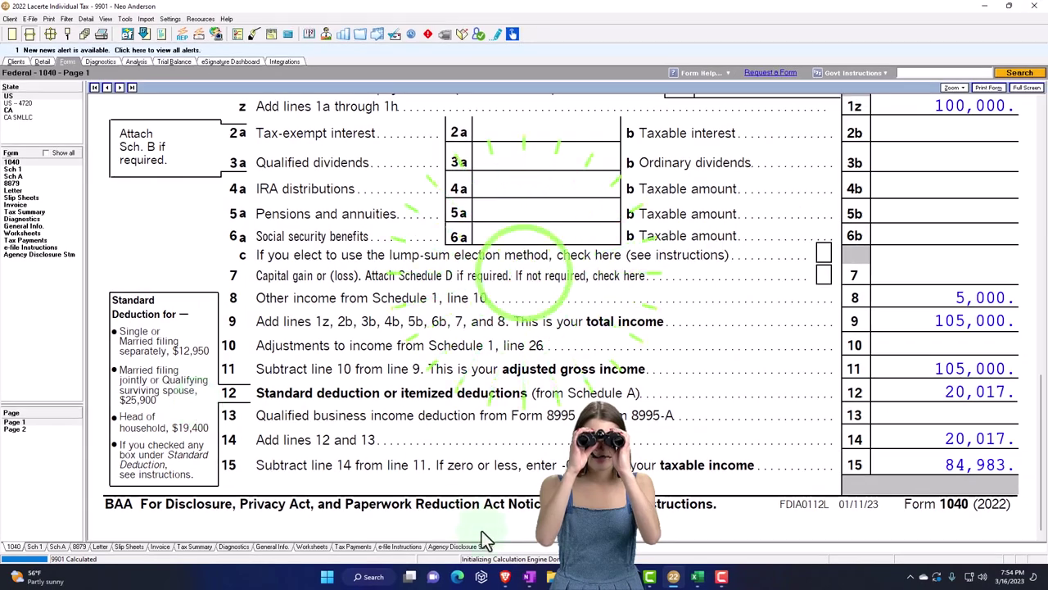
Switch to the Excel tax formula workbook and review the Income Sch. 1 sheet from alimony to total Schedule 1 income
click(697, 577)
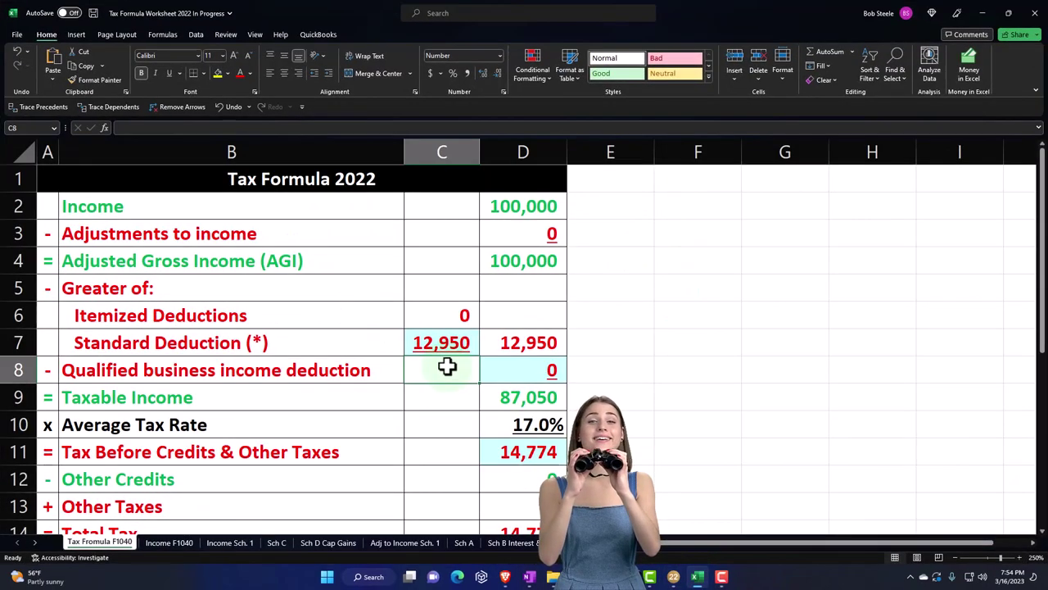
click(241, 542)
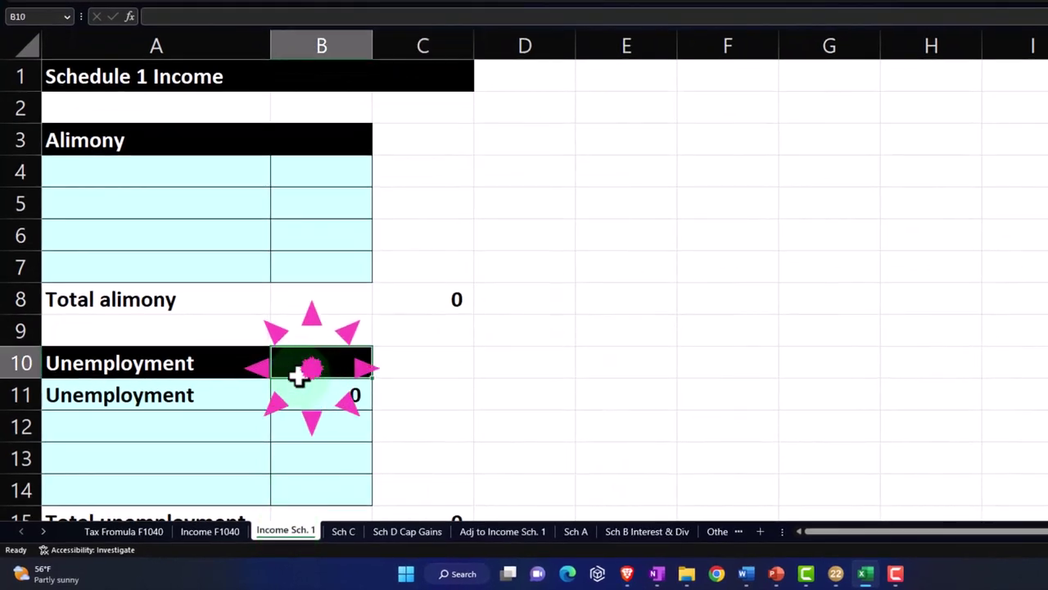
scroll(299, 374, down, 3)
scroll(299, 374, up, 3)
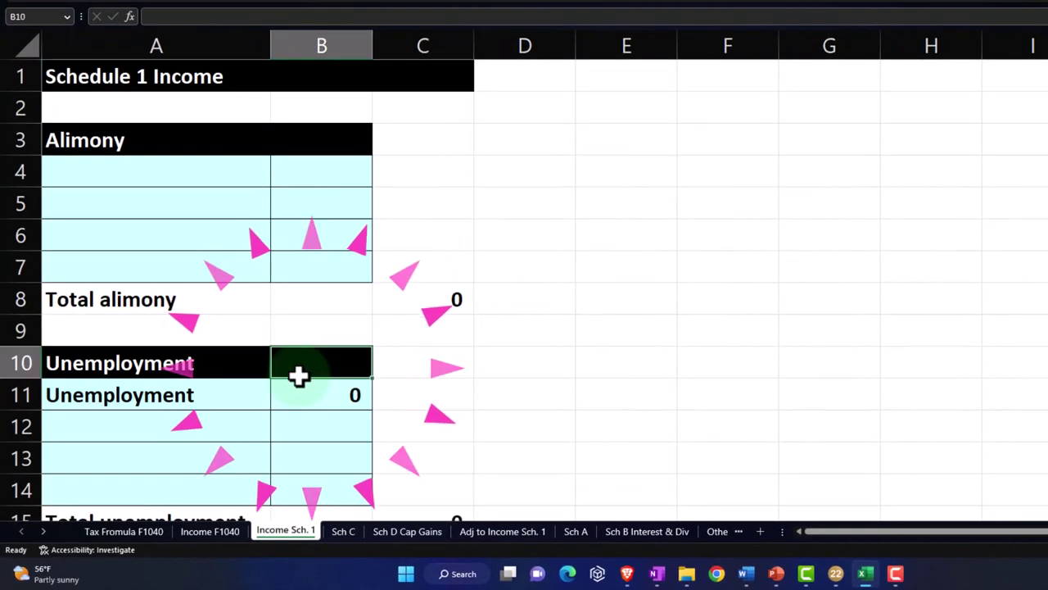
scroll(299, 375, down, 5)
scroll(299, 375, down, 1)
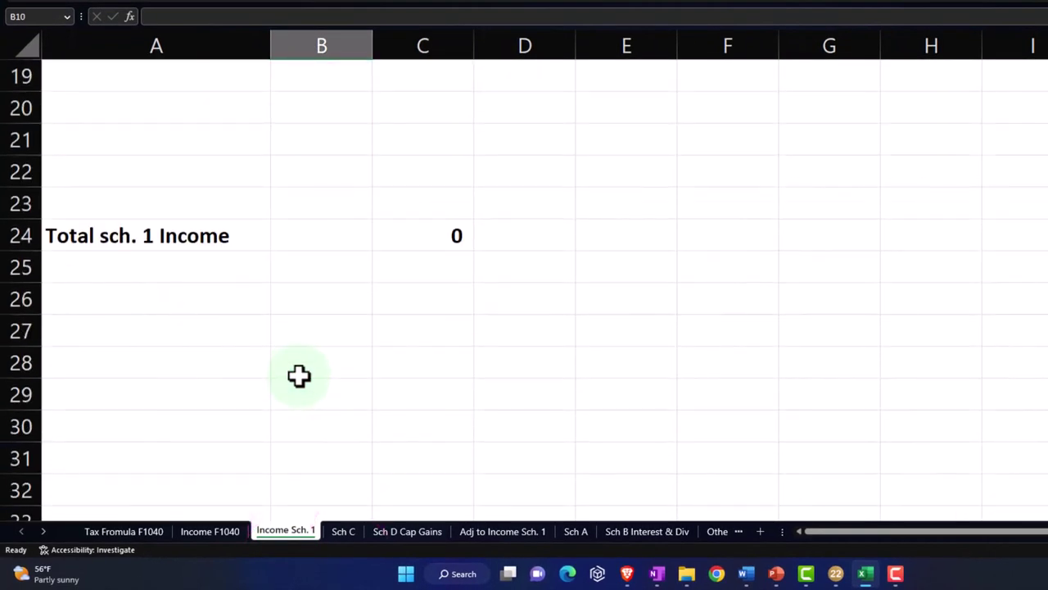
scroll(299, 375, up, 6)
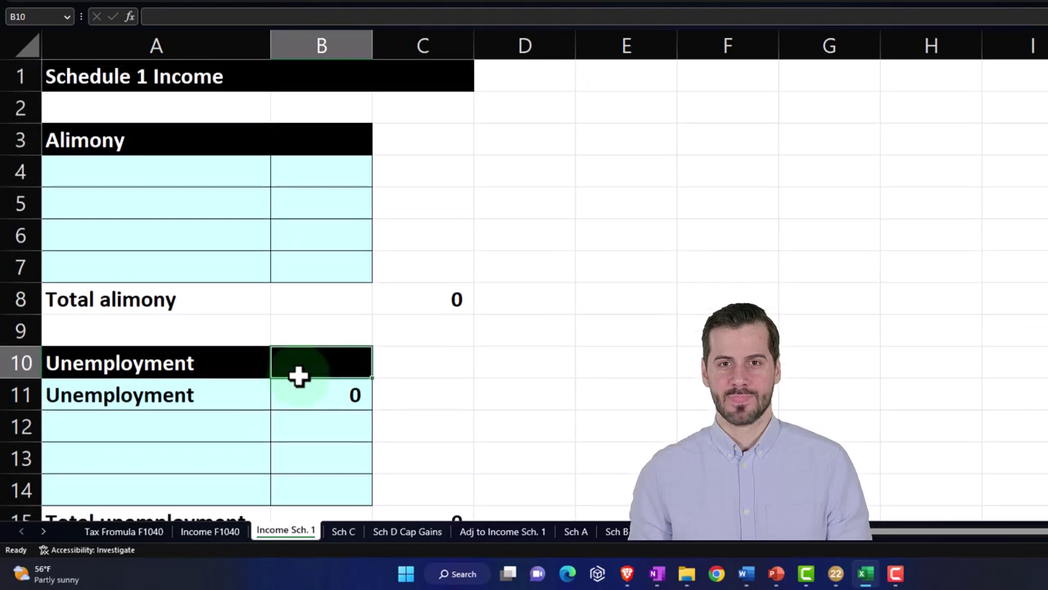
scroll(299, 375, down, 2)
scroll(299, 375, down, 3)
Enter the label "Gambling winning" in cell A19 below Jury Duty and spell-check it
click(134, 361)
scroll(263, 381, down, 3)
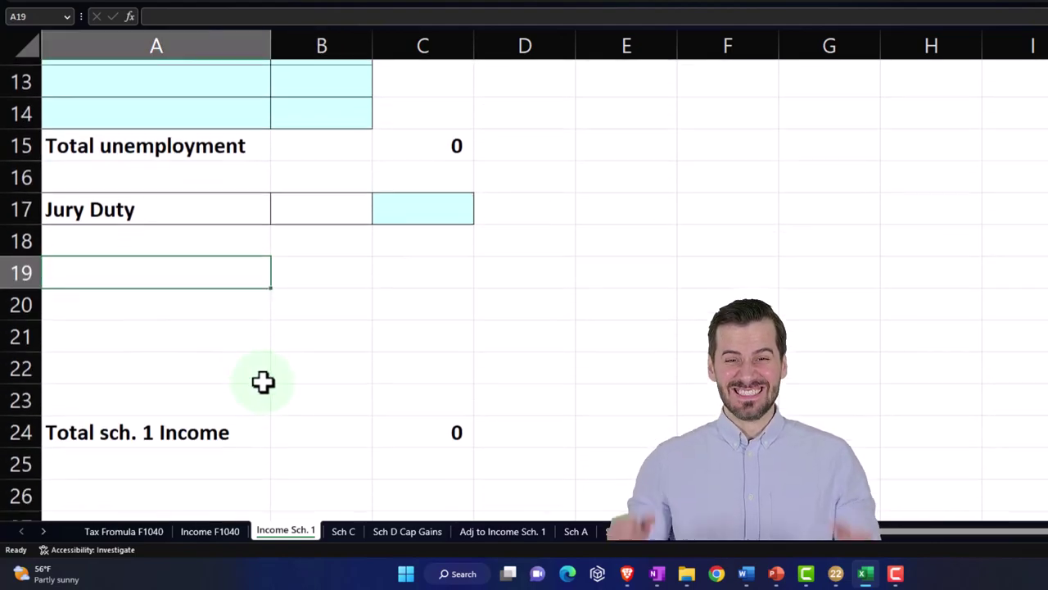
scroll(325, 374, up, 1)
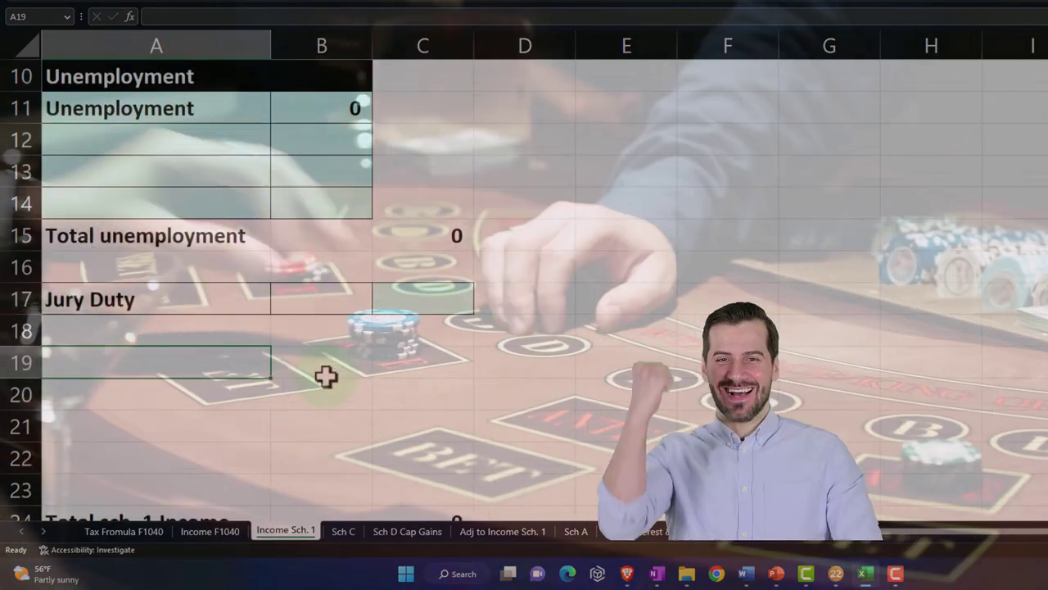
text(Gam)
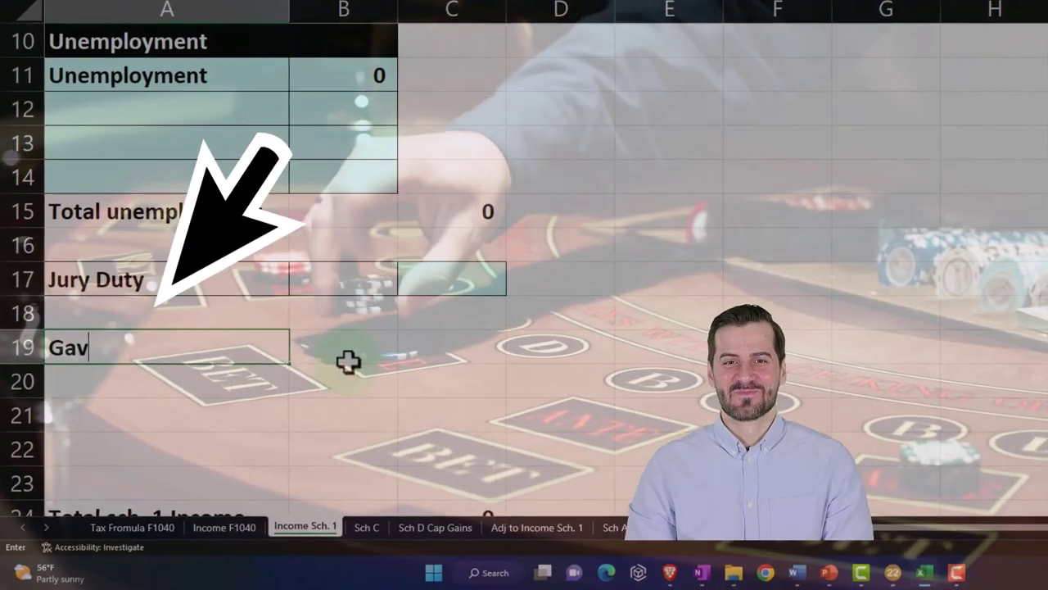
text(bling win)
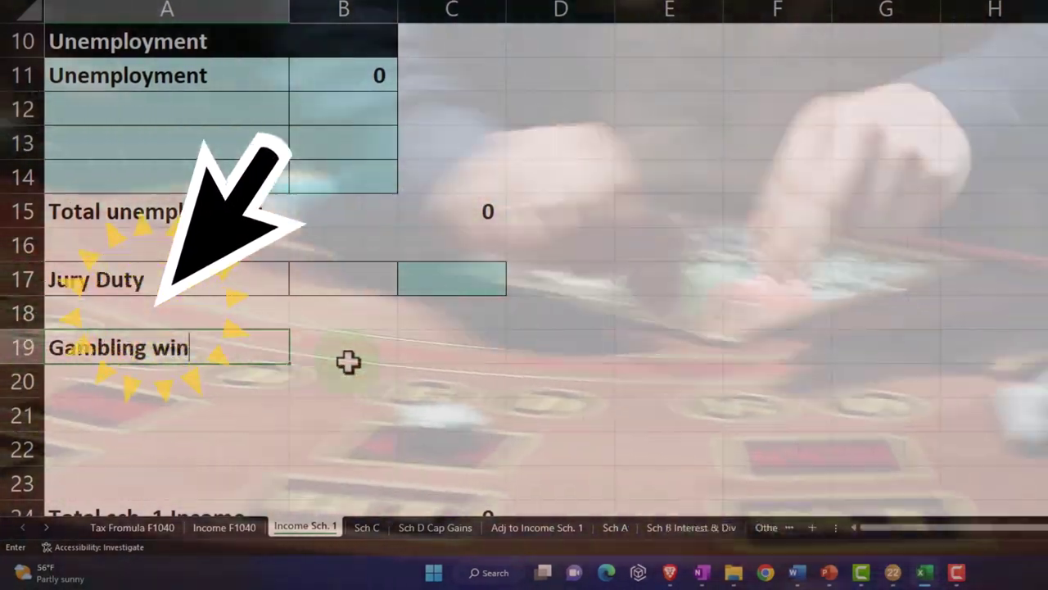
text(ning)
key(Return)
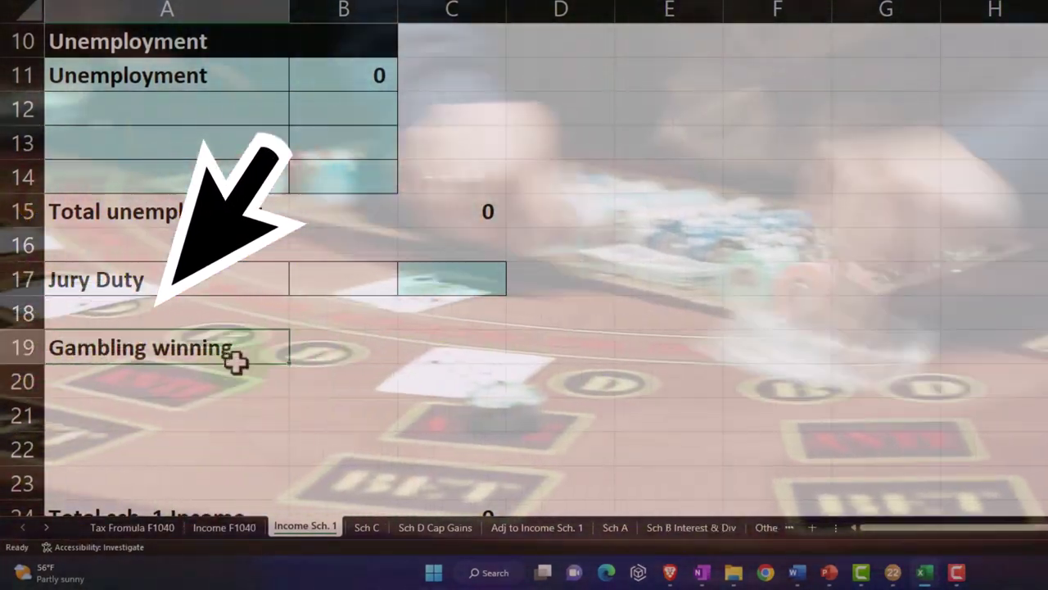
drag(234, 358, 235, 364)
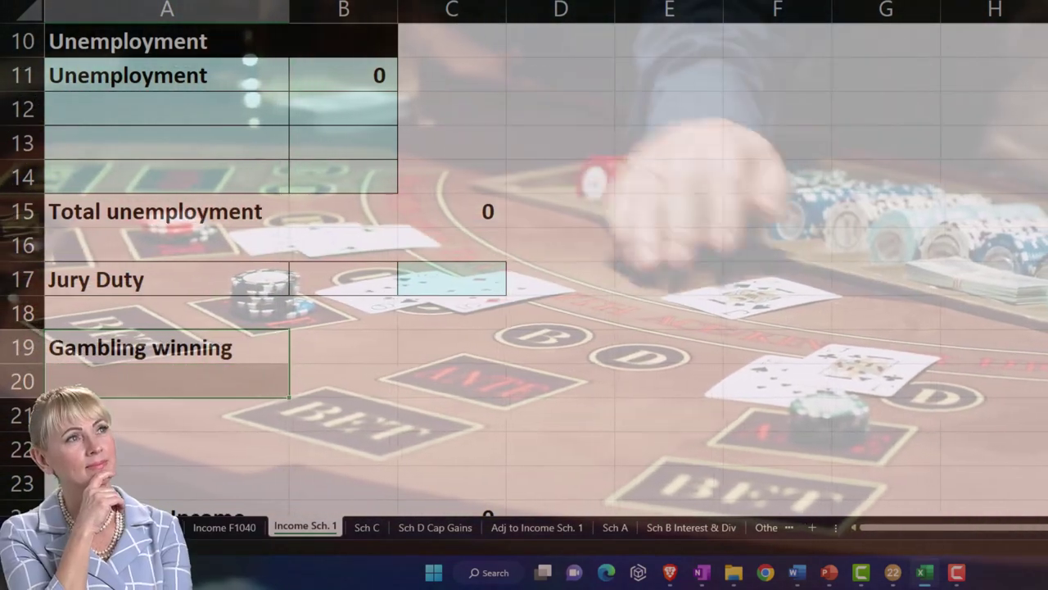
key(F7)
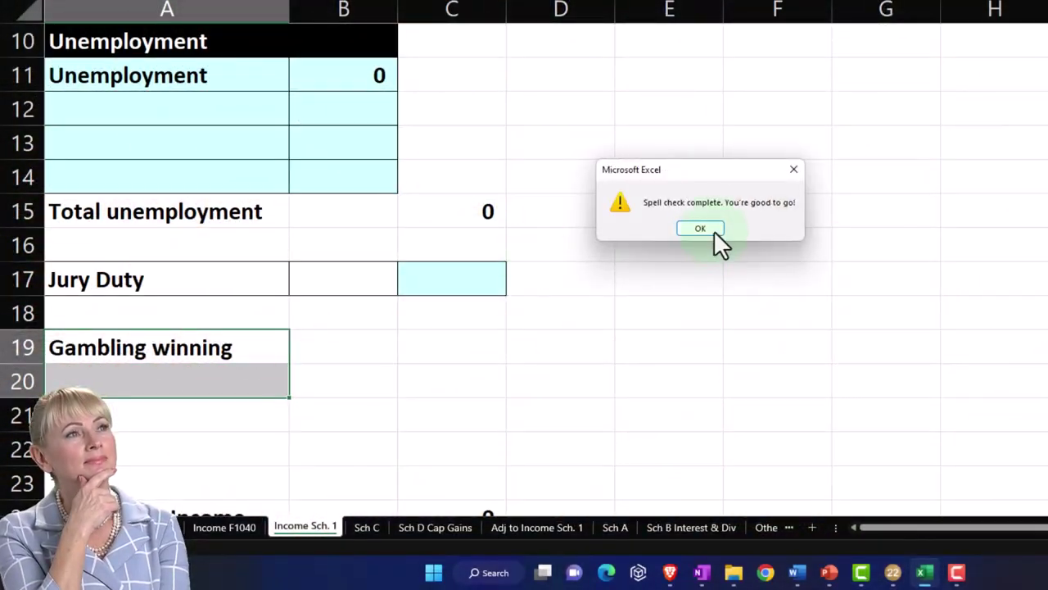
click(713, 230)
Enter 5,000 as the gambling winnings in C19 and format the cell with the light blue fill and all borders
click(455, 348)
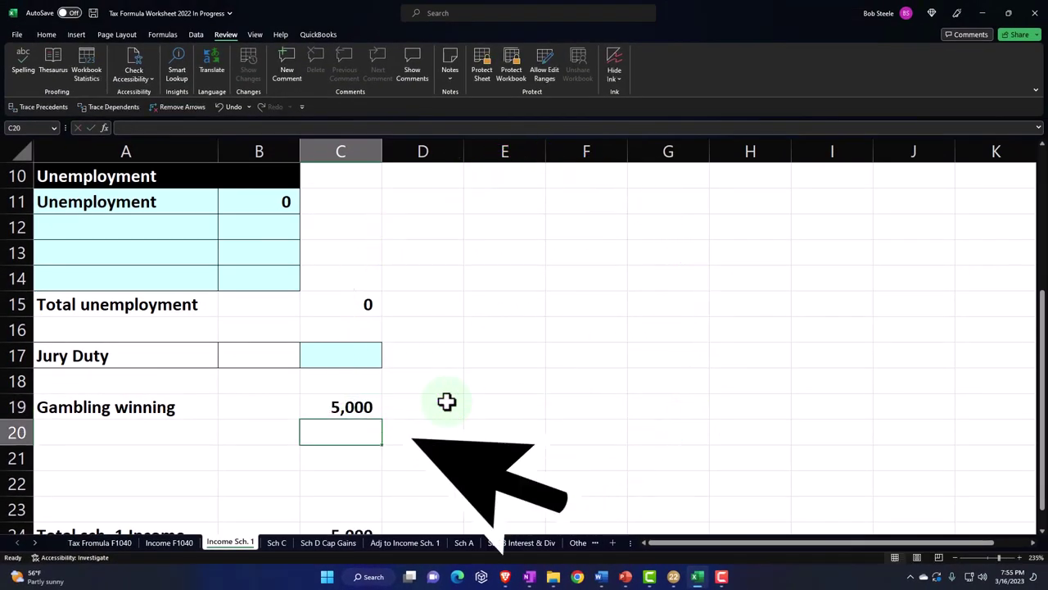
click(46, 34)
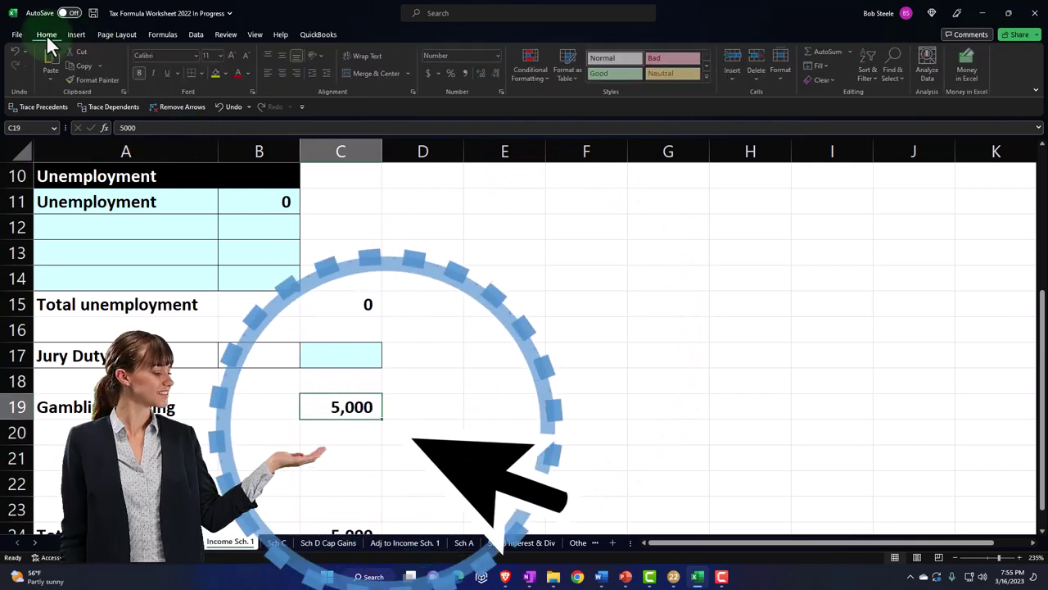
click(228, 72)
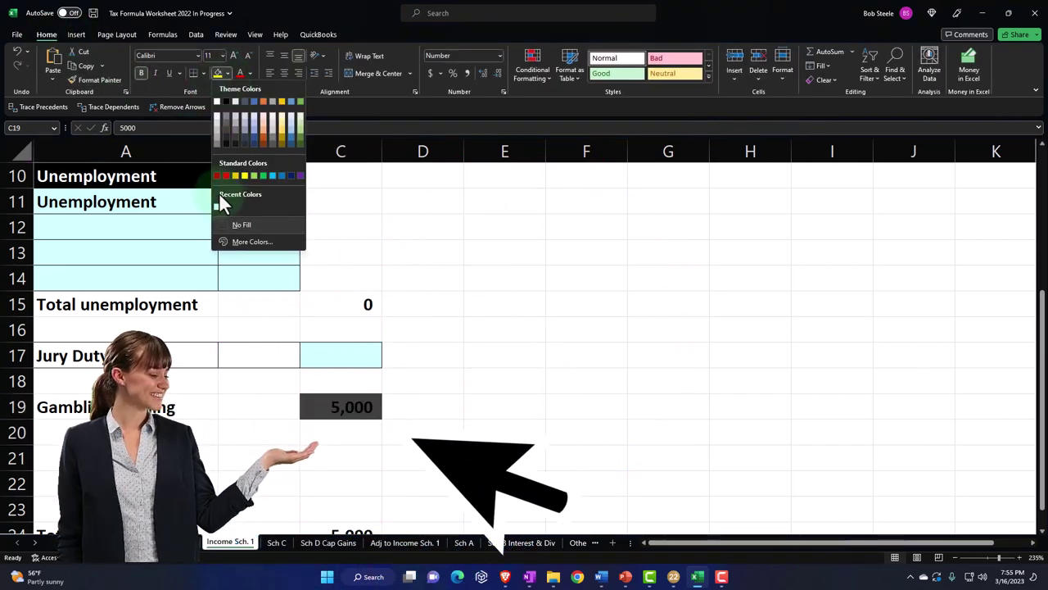
click(217, 205)
click(205, 74)
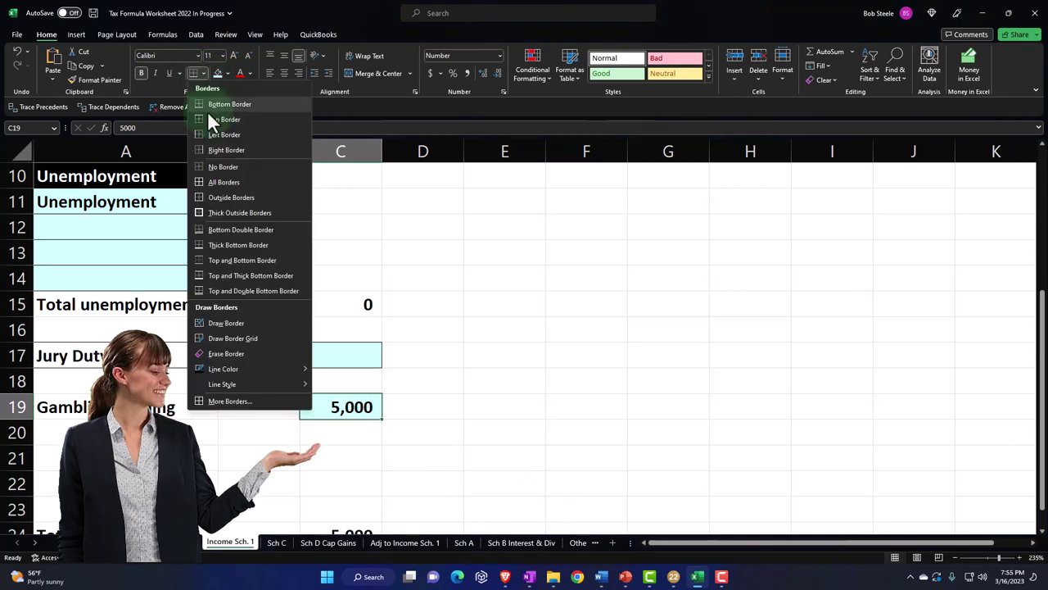
click(216, 182)
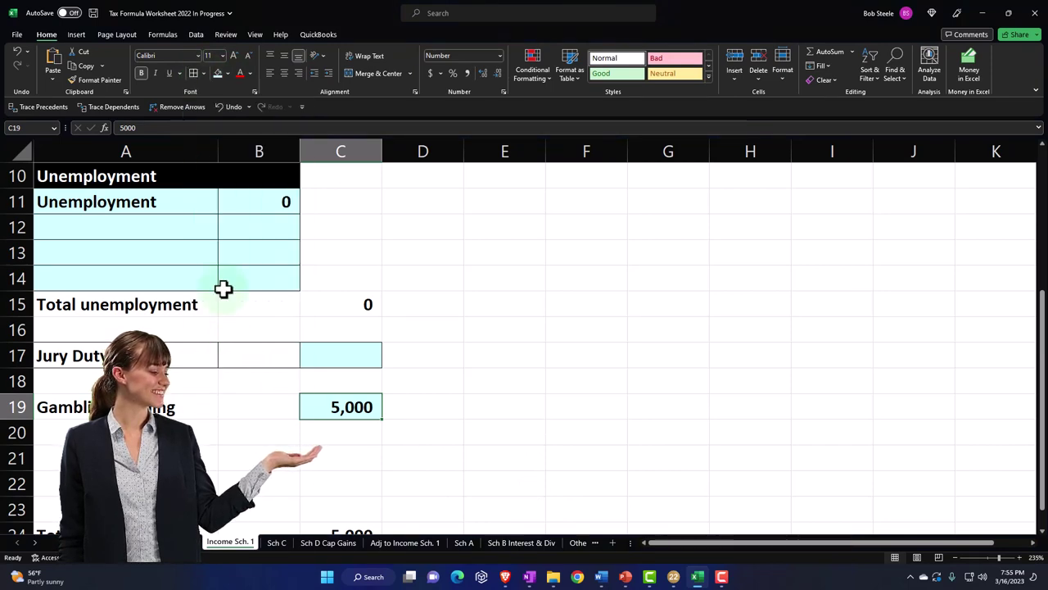
Apply all borders to cells A19:B19 of the gambling winning row
drag(180, 430, 276, 410)
drag(317, 472, 273, 467)
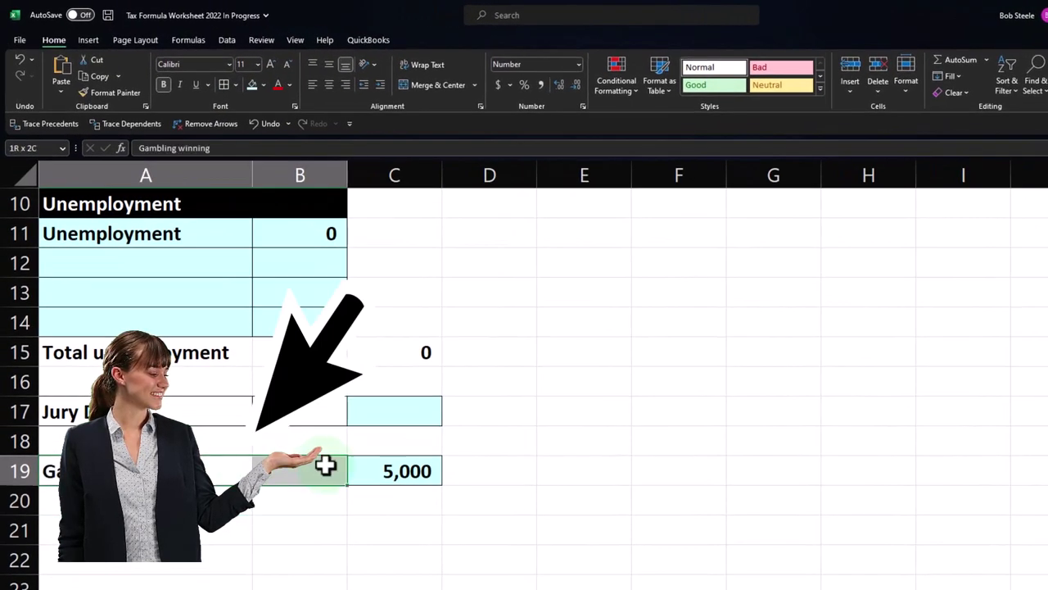
click(223, 84)
Check income and deductions on the Tax Formula F1040 sheet, then find the Other Itemized Deductions section on the Sch A sheet
click(307, 528)
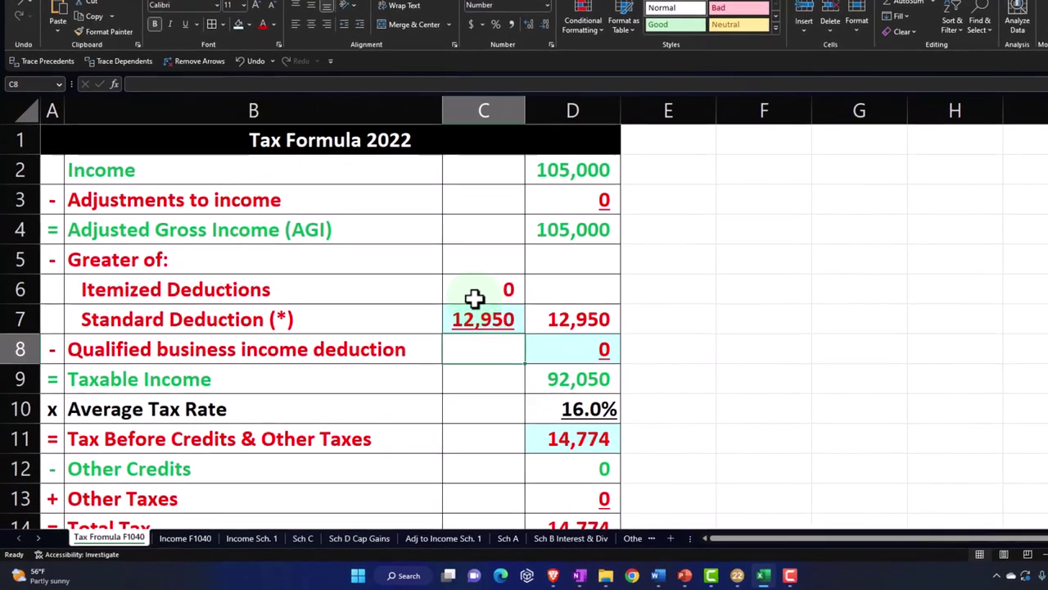
click(426, 331)
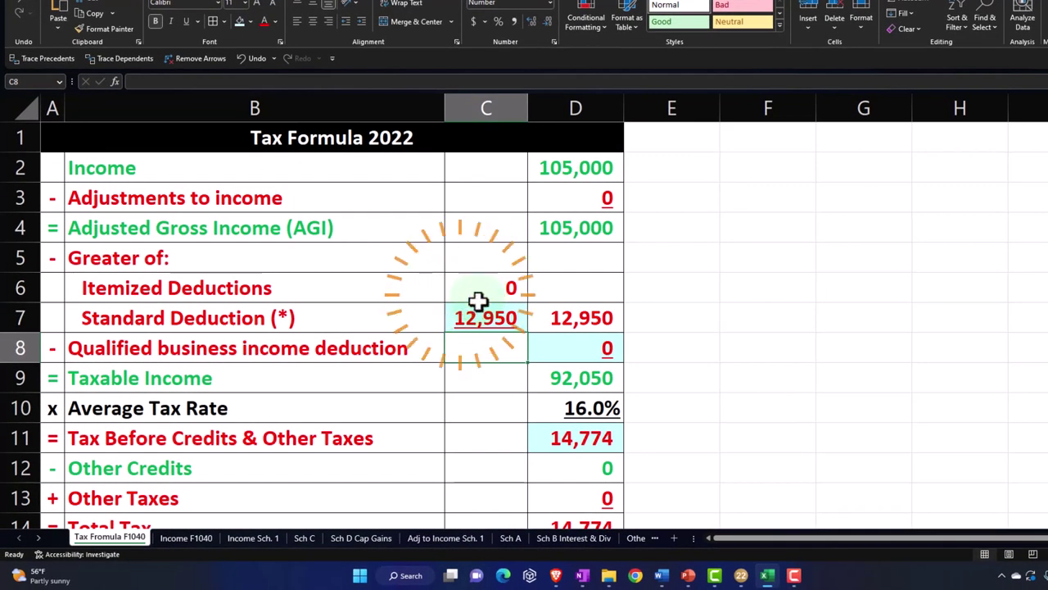
click(510, 537)
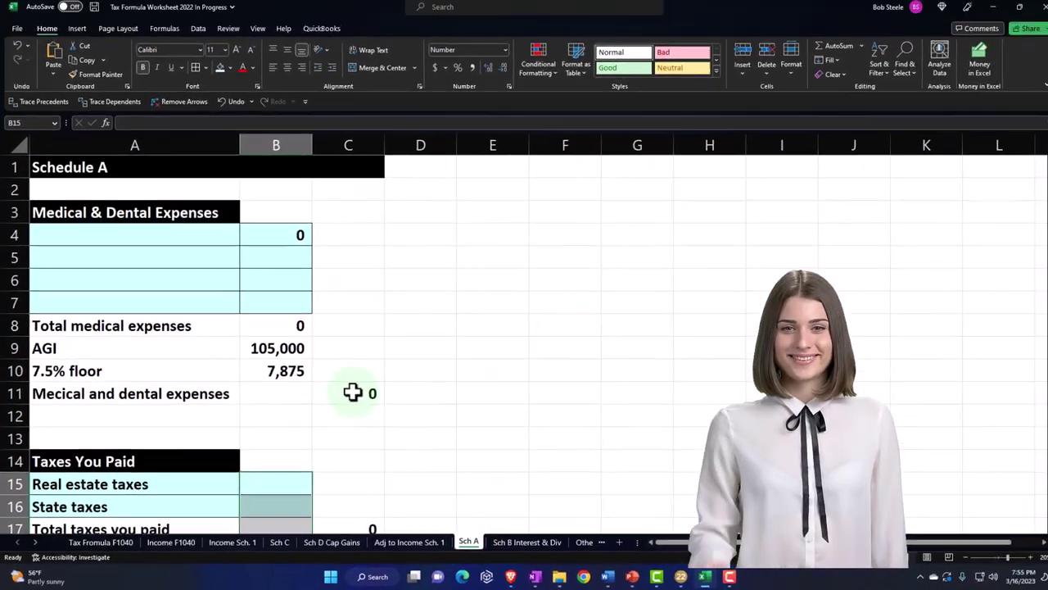
scroll(353, 393, down, 6)
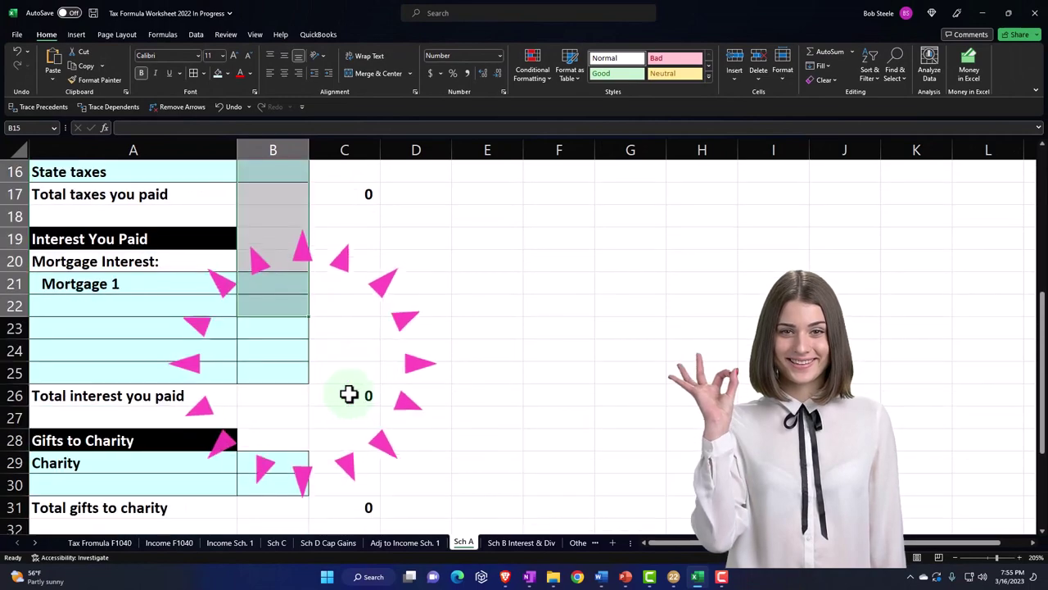
scroll(349, 394, down, 3)
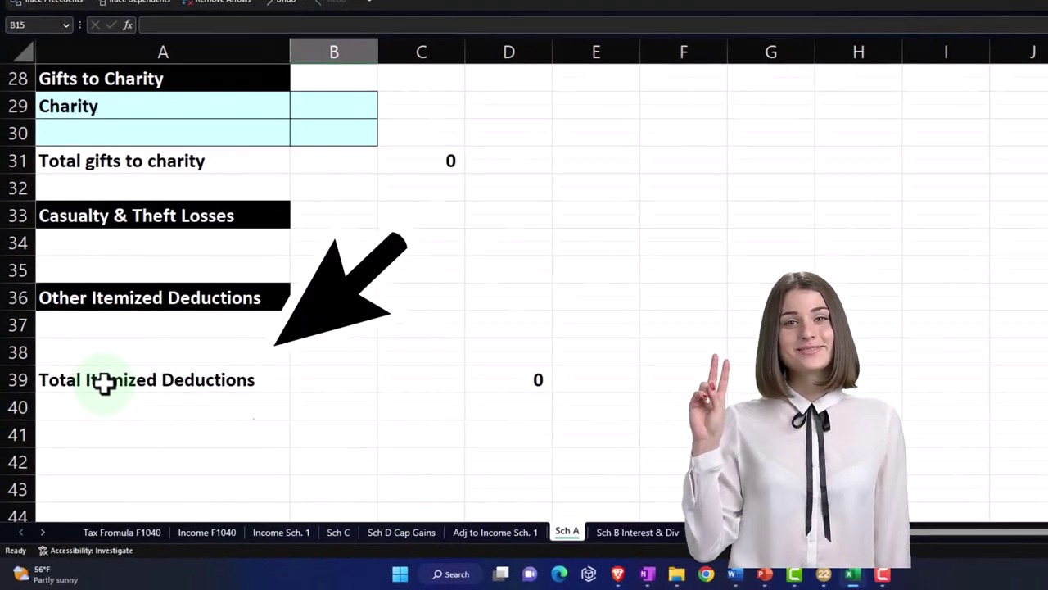
scroll(96, 440, up, 1)
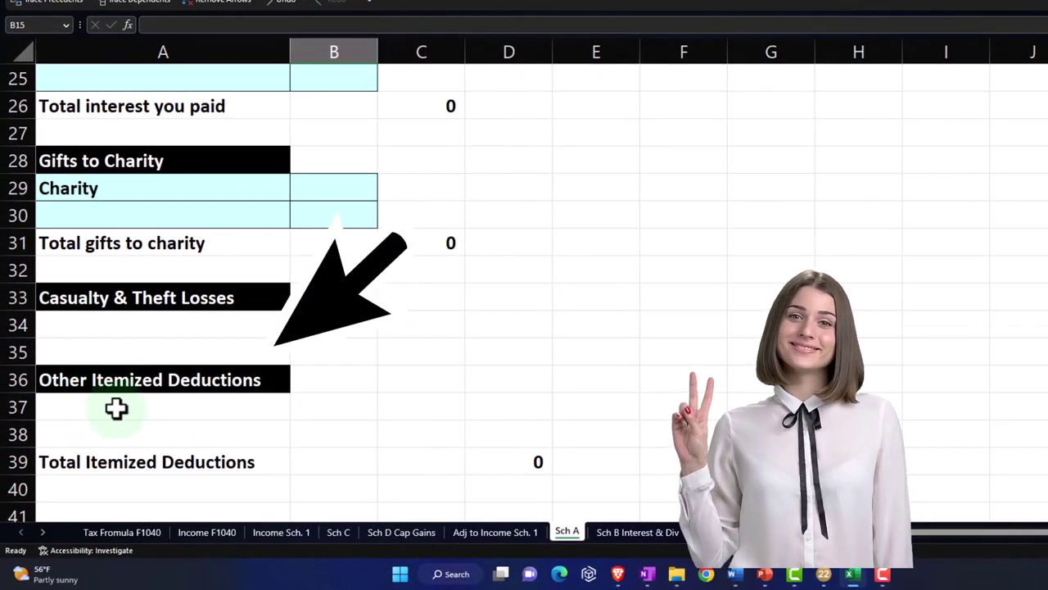
Insert four blank rows above the Total Itemized Deductions row on the Sch A sheet
click(129, 405)
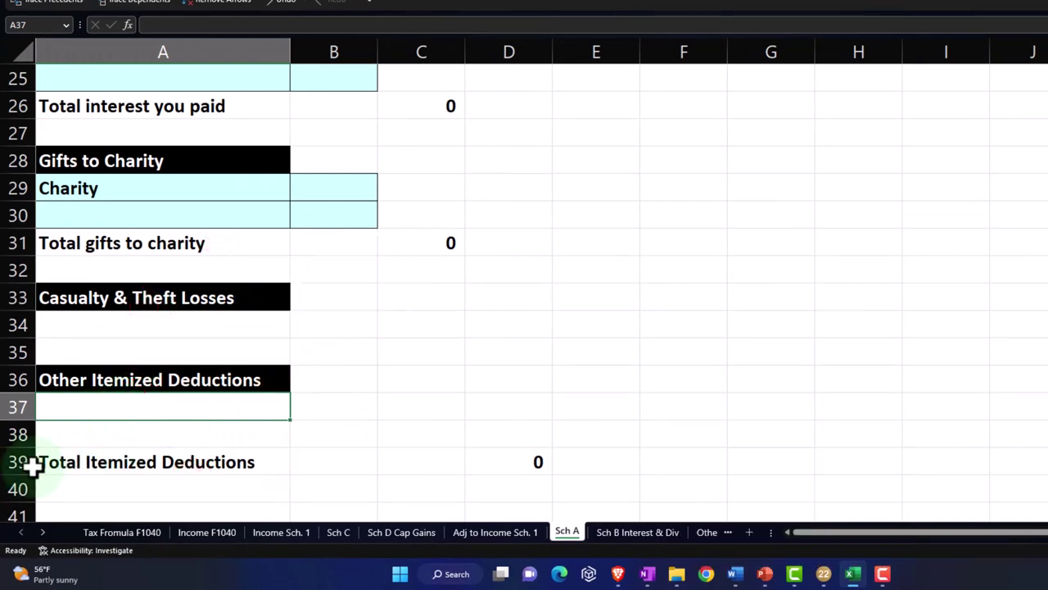
drag(20, 436, 46, 513)
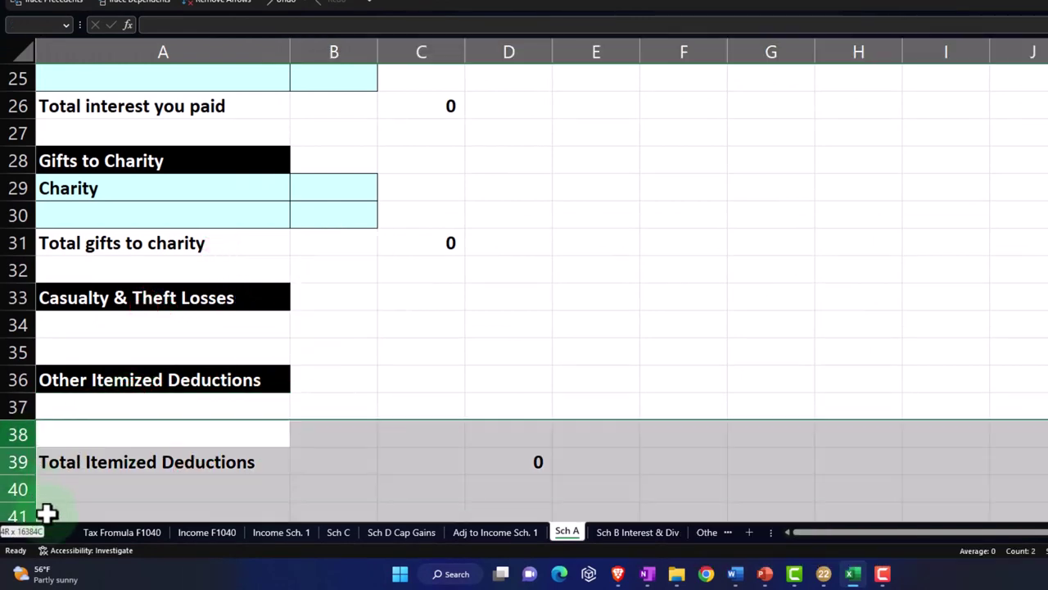
right_click(100, 455)
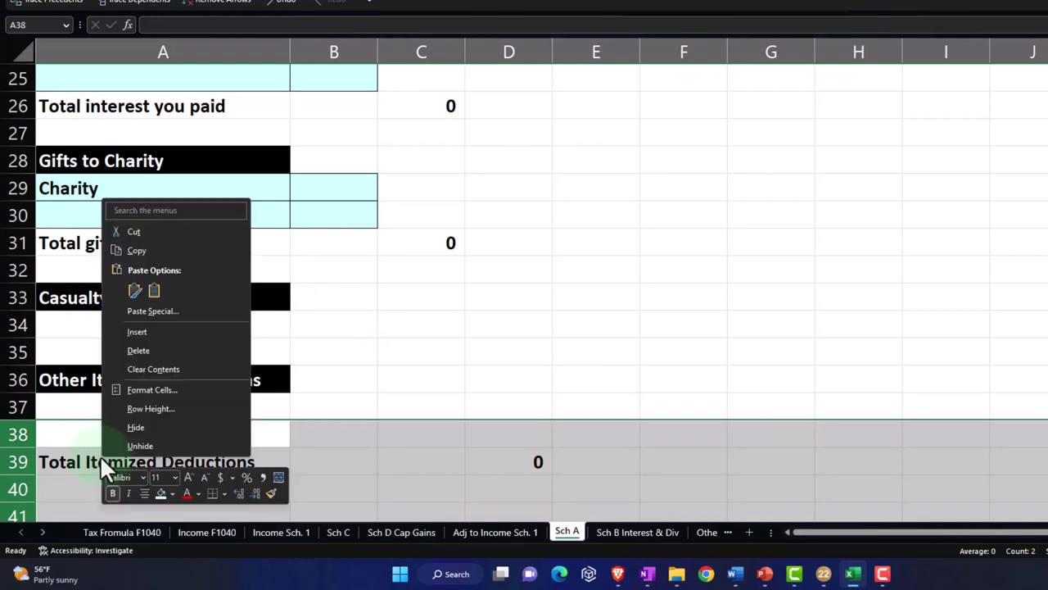
click(136, 342)
Format cells A37:B38 under Other Itemized Deductions with the light blue fill and borders used by the other input cells
click(132, 409)
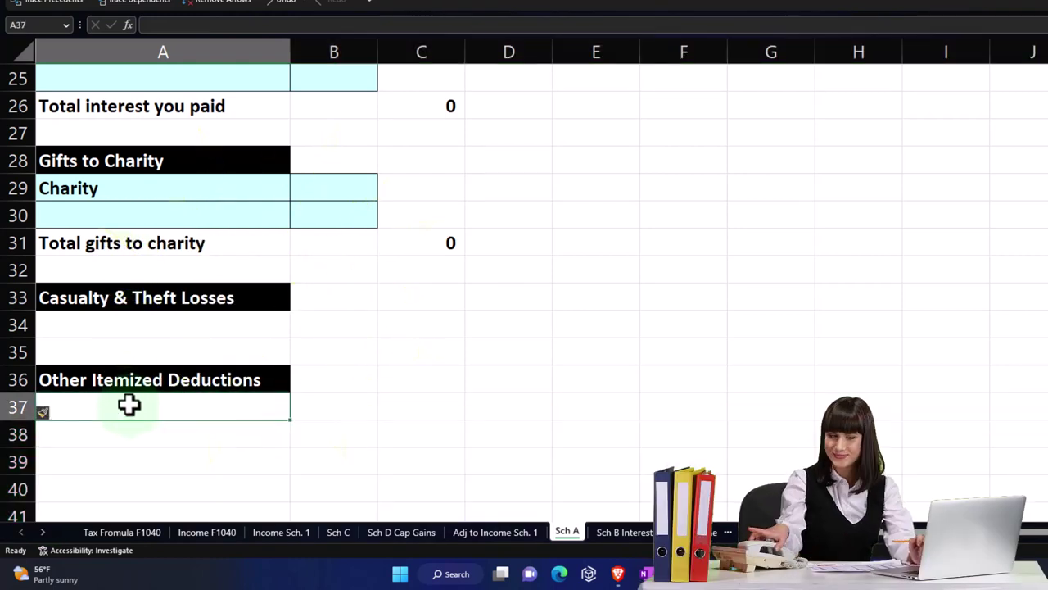
drag(265, 411, 294, 422)
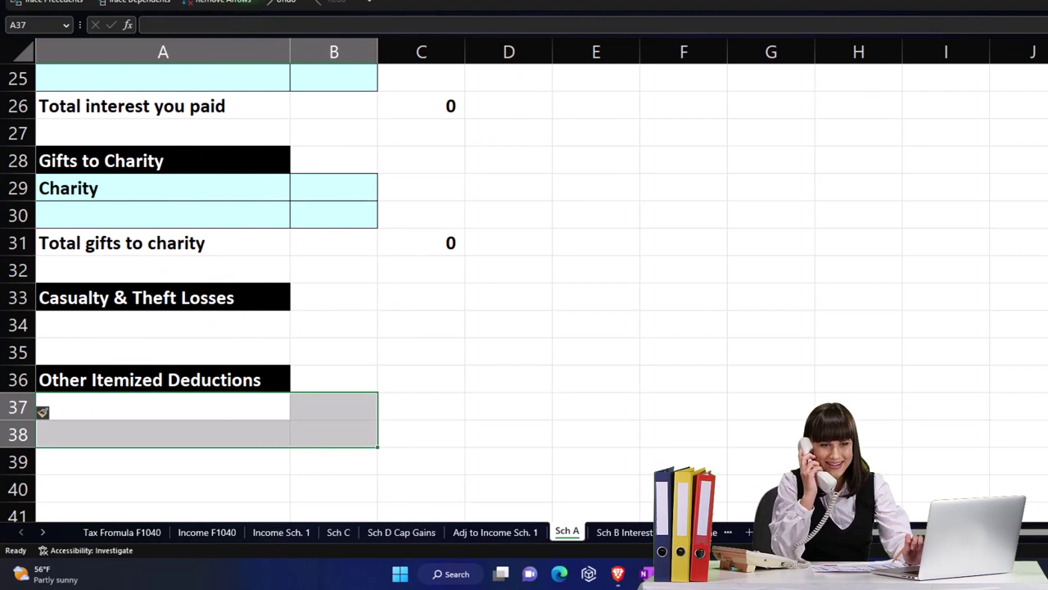
click(42, 411)
Enter the label "Gambling losses" in A37 and the amount 4,000 in B37
click(113, 416)
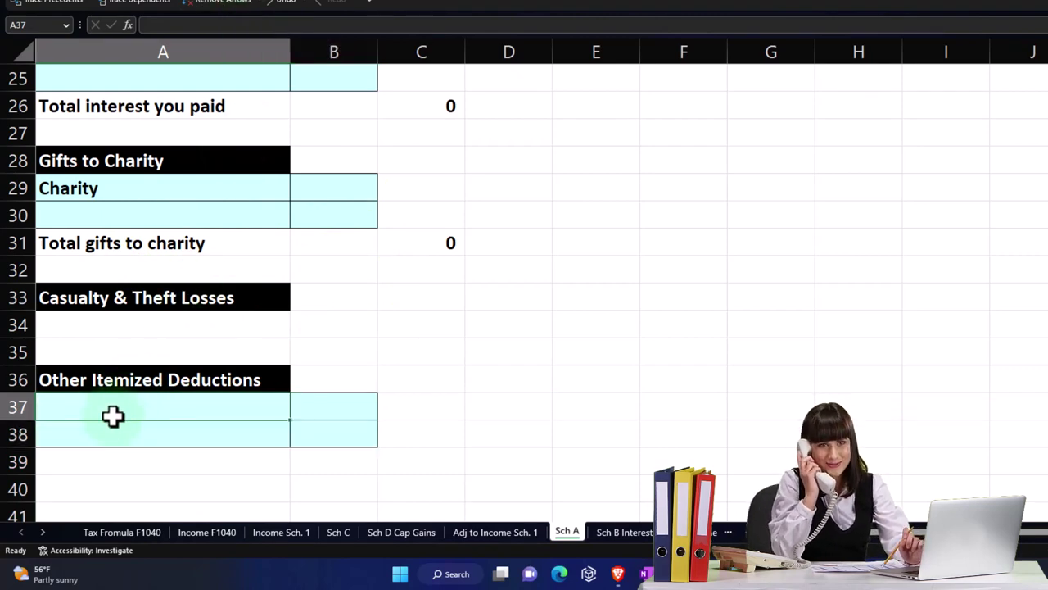
text(Ga)
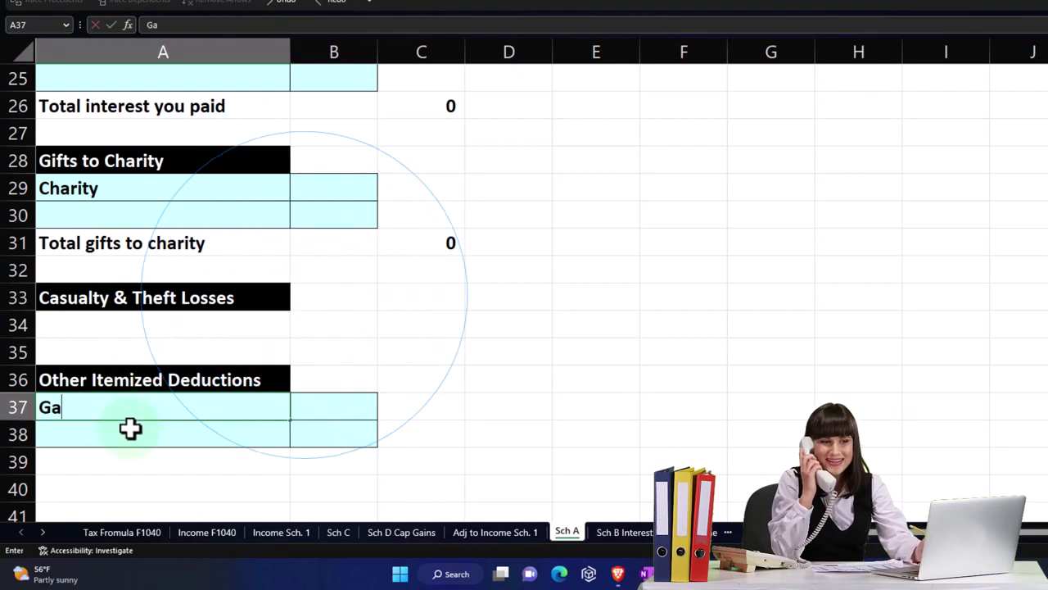
text(mbling losses)
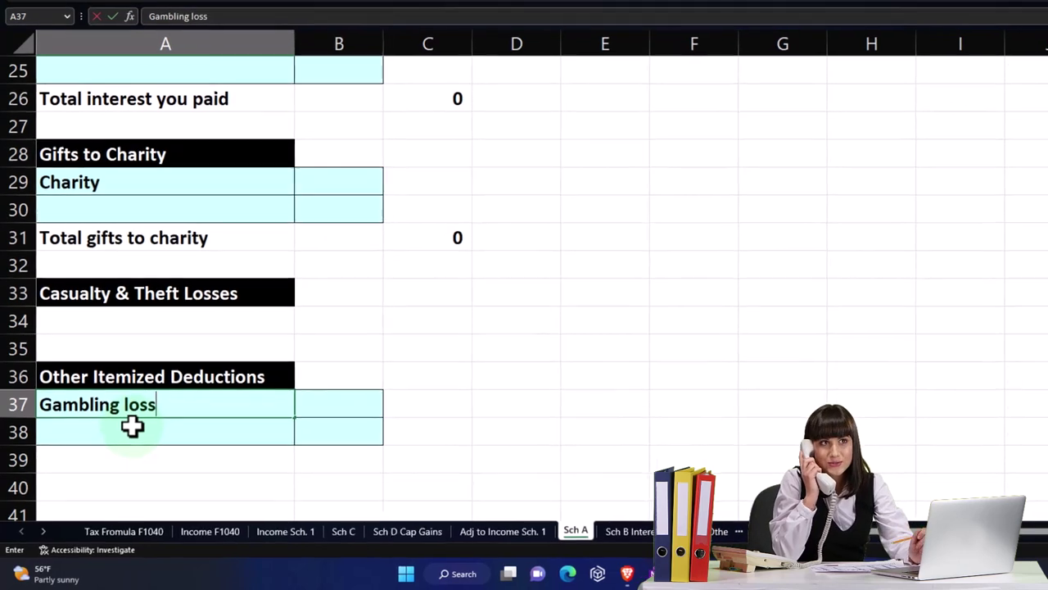
key(Tab)
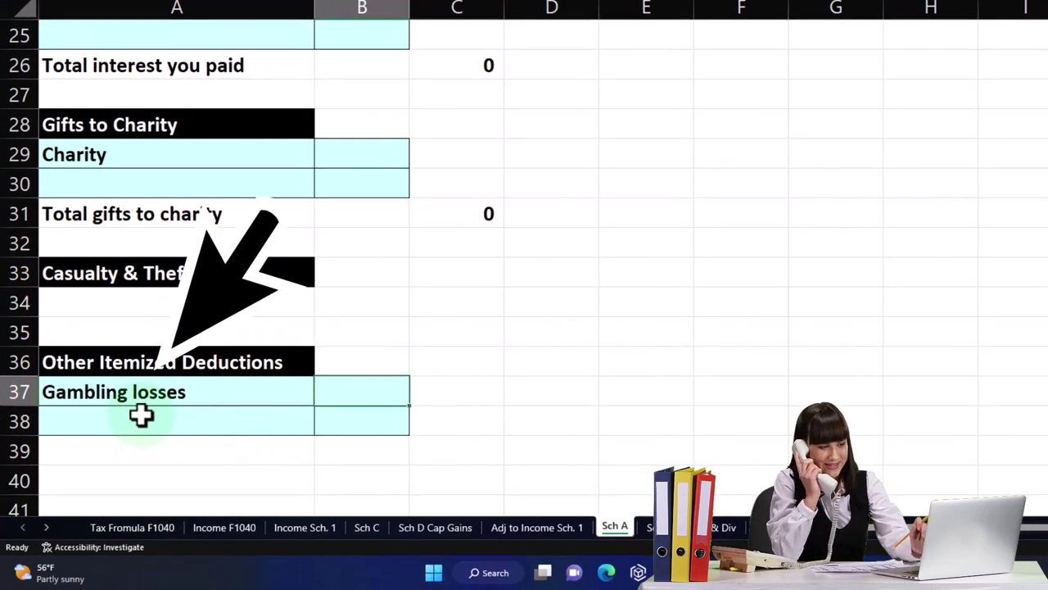
text(4)
key(Return)
Label A39 "Total other itemized deductions" and sum the section's amounts in C39
key(Return)
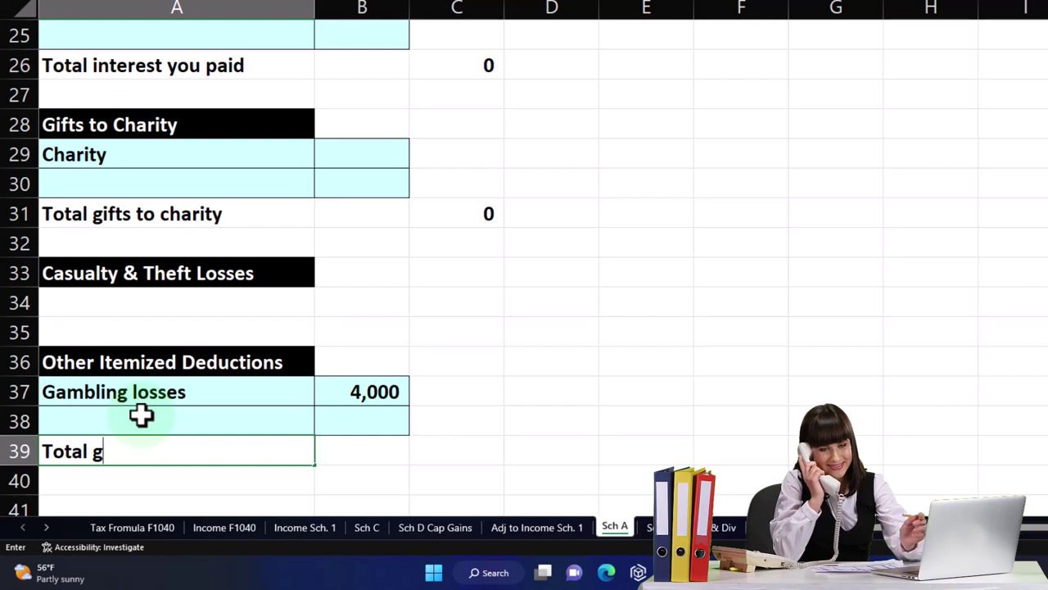
text(Total other itemized ded)
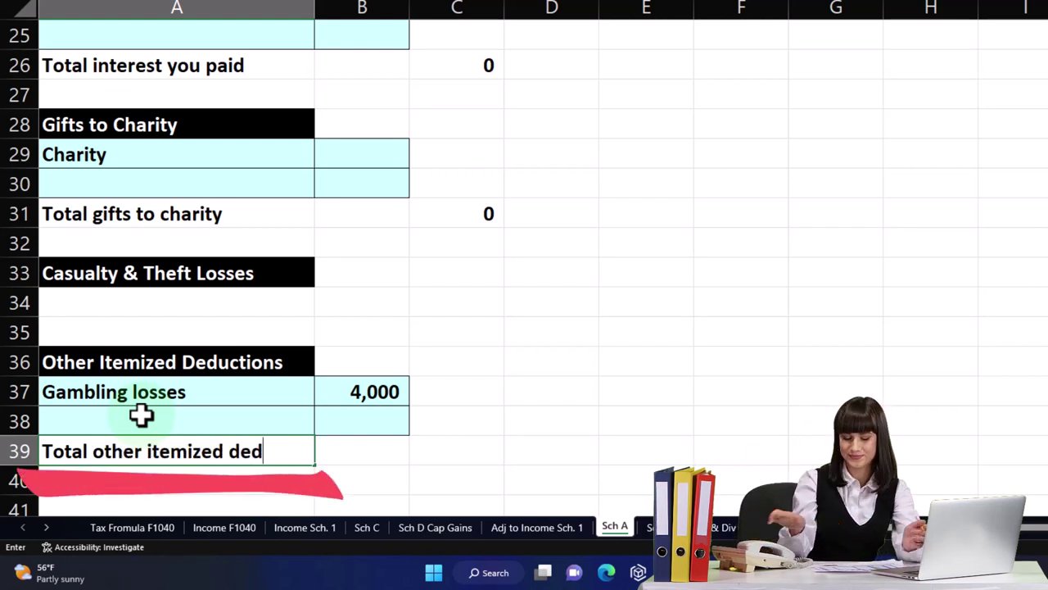
text(uctions)
key(Return)
key(Up)
key(Right)
key(Right)
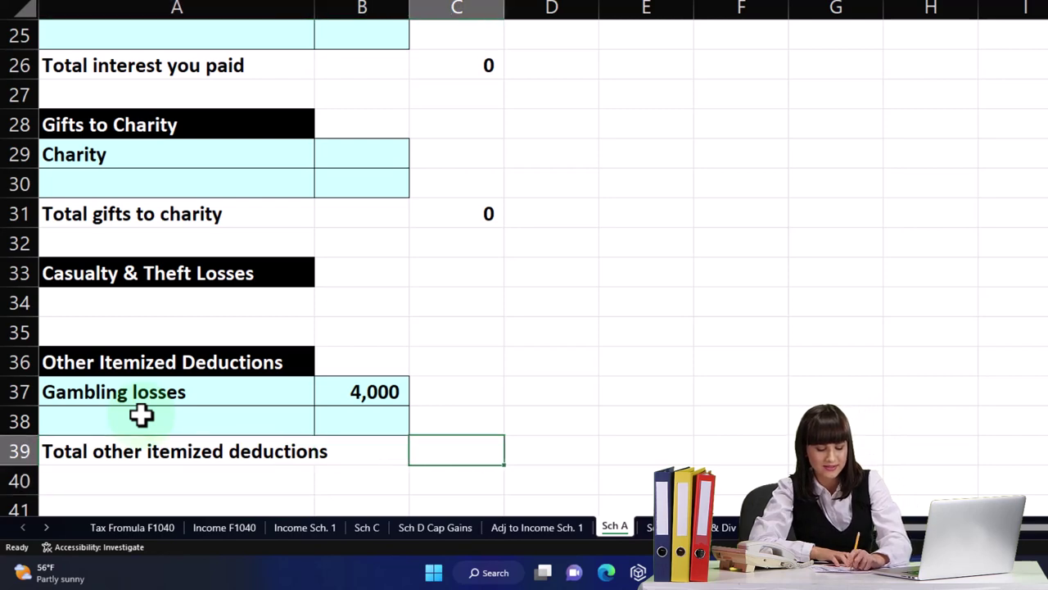
text(=sum()
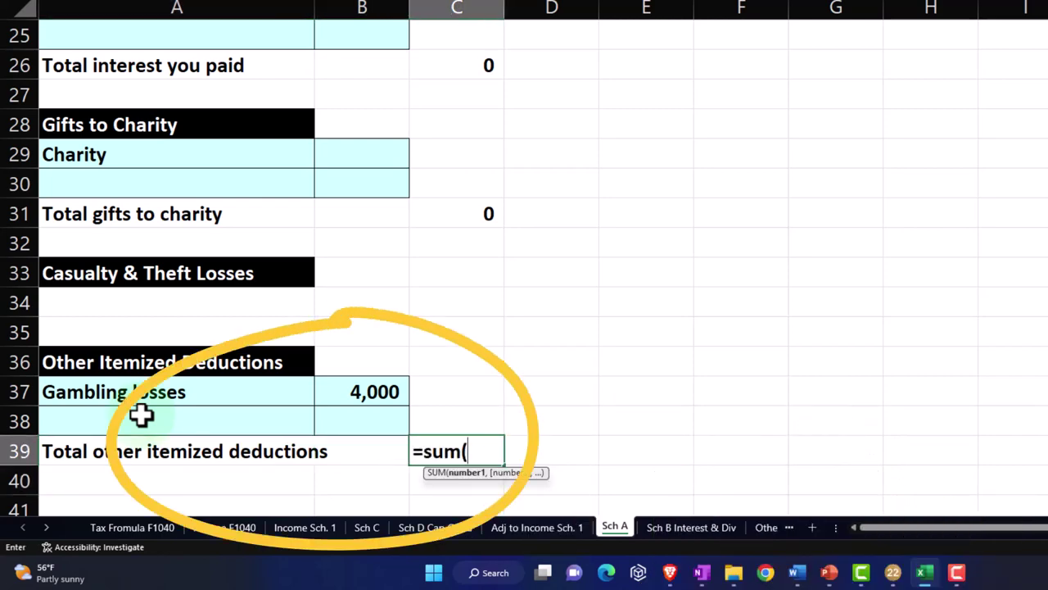
key(Return)
Spell-check the Sch A sheet from its beginning and correct "Mecical" to "Medical" in A11
click(141, 415)
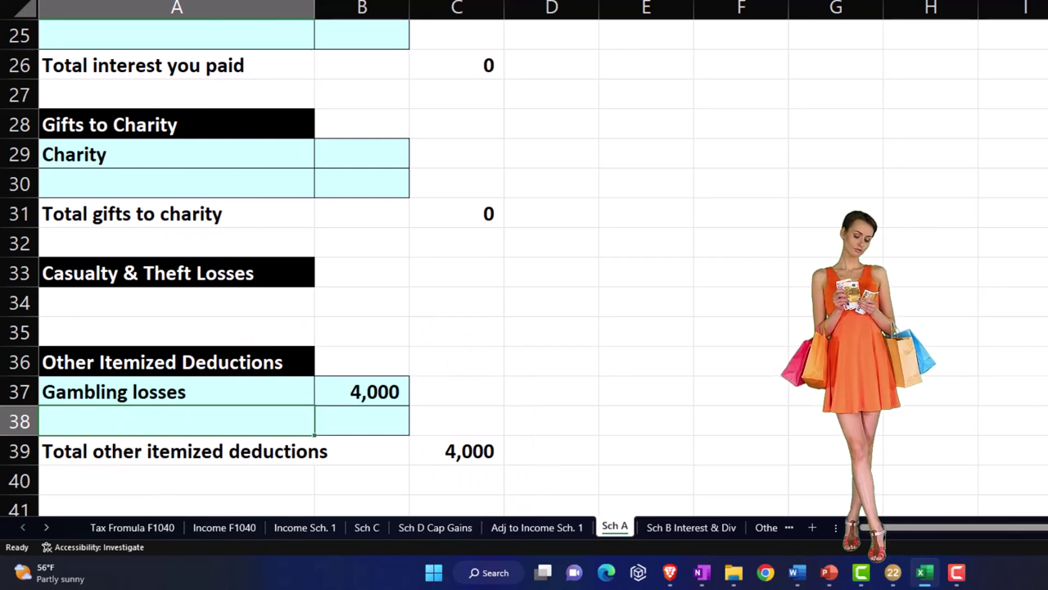
key(F7)
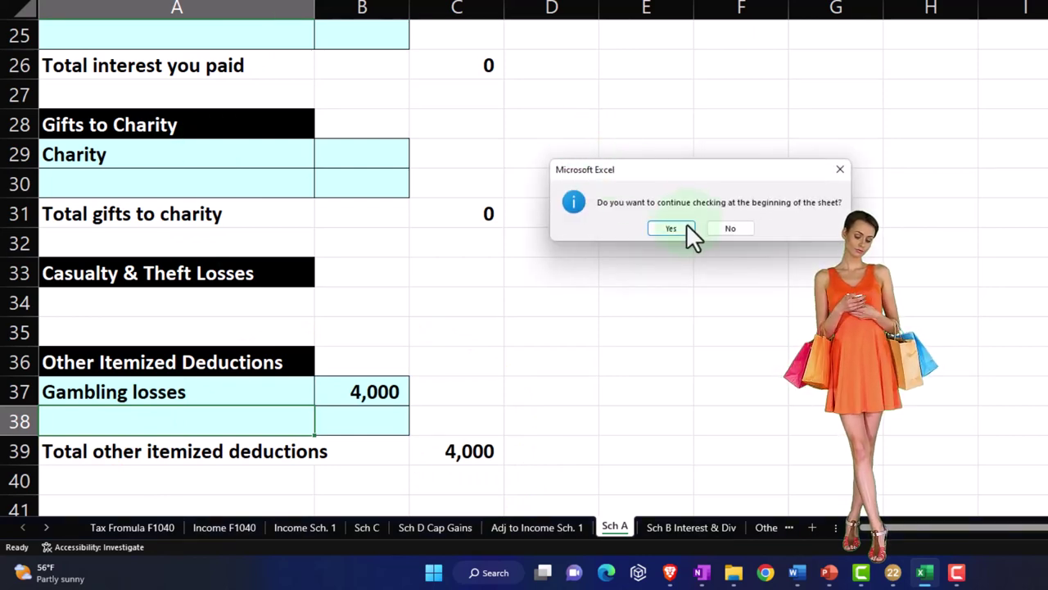
click(678, 224)
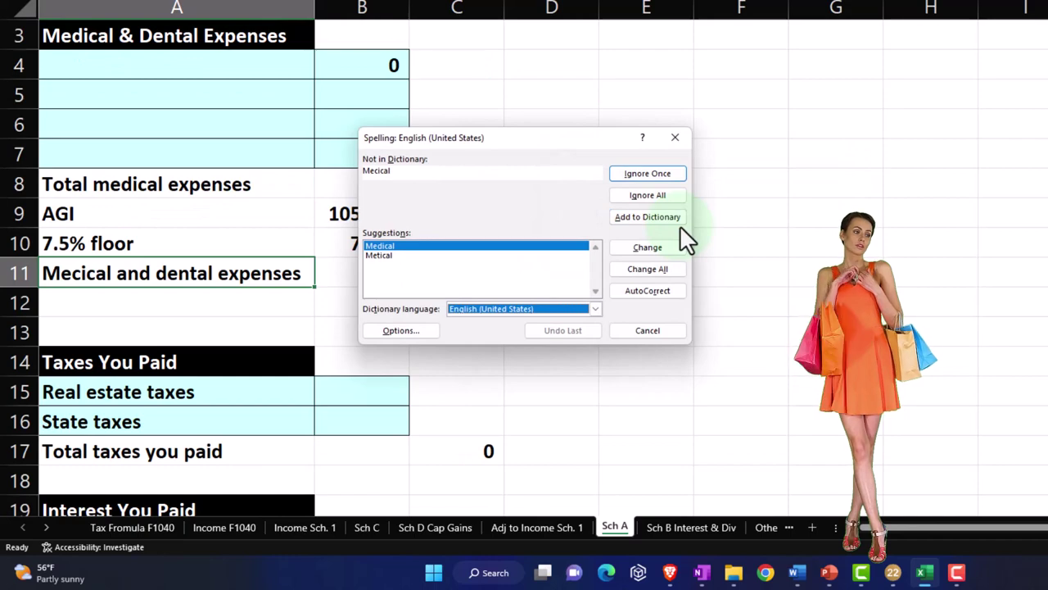
click(662, 248)
click(662, 247)
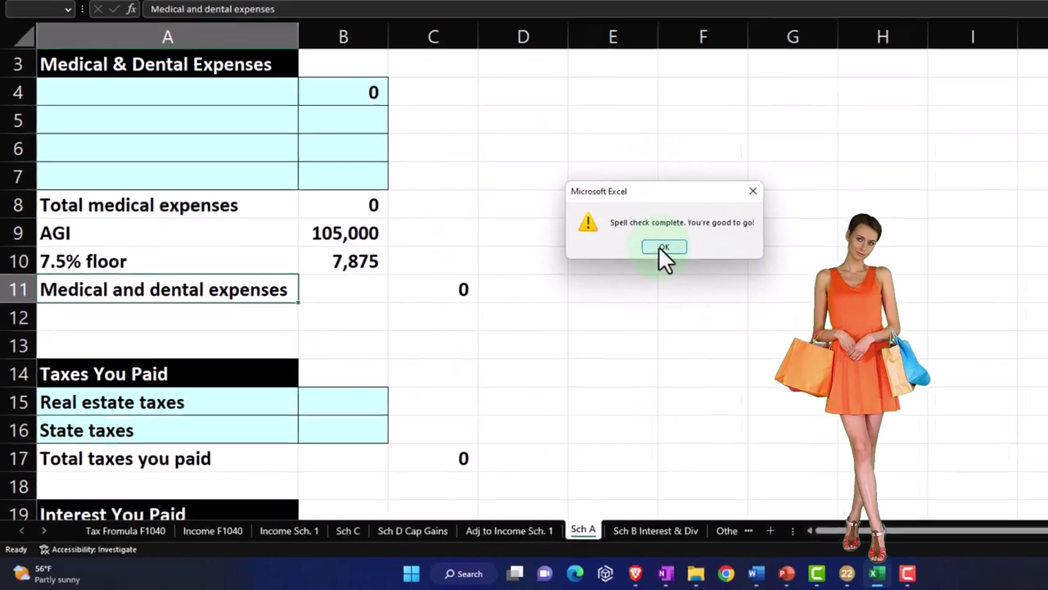
click(700, 227)
click(611, 315)
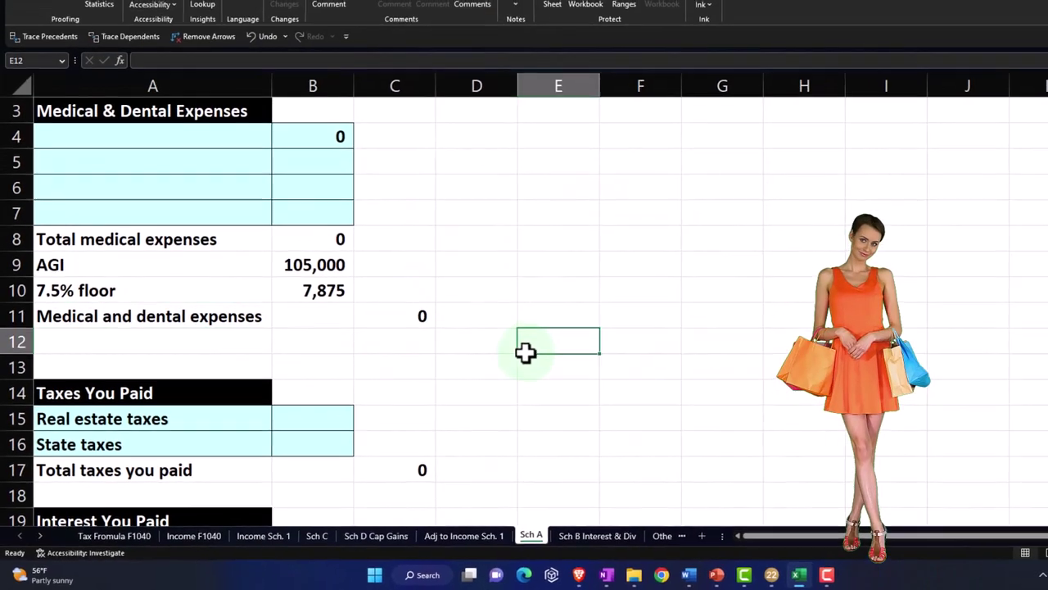
Check the Total Itemized Deductions formula in D43, then compare itemized and standard deductions on the Tax Fromula F1040 sheet
scroll(594, 331, down, 9)
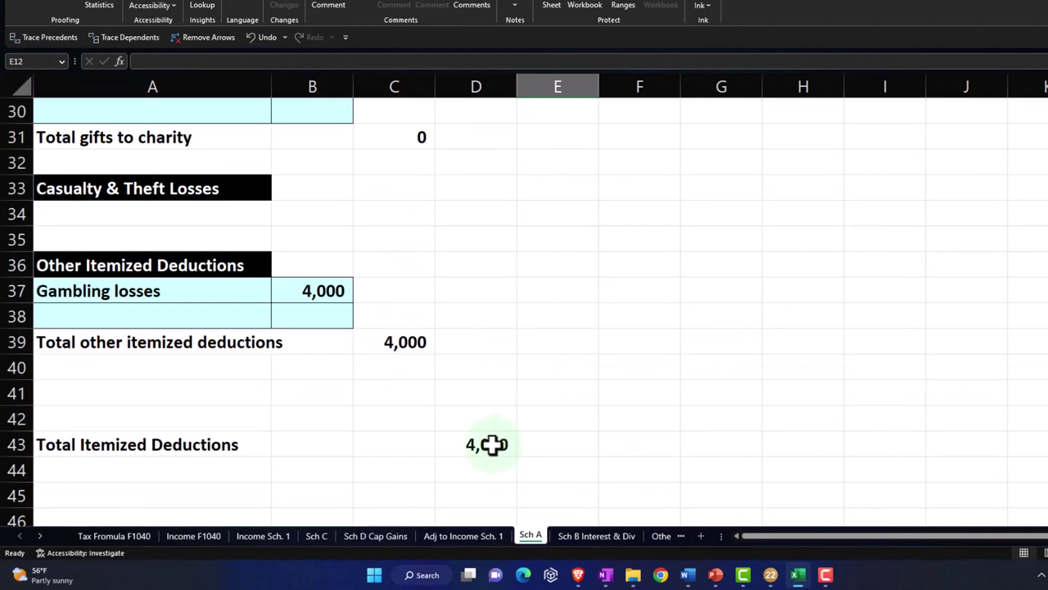
double_click(491, 444)
key(Return)
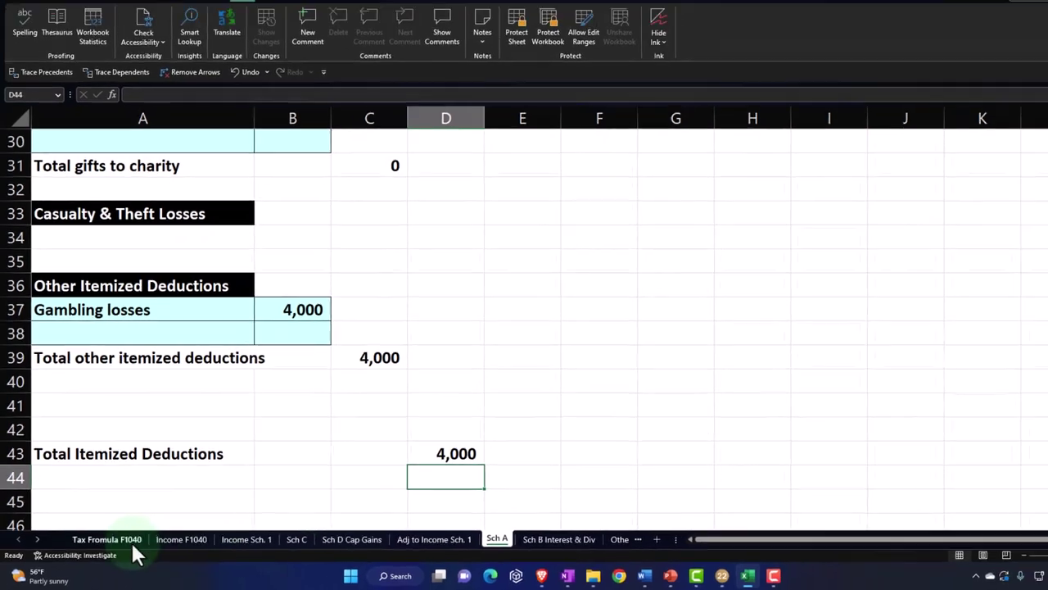
click(123, 538)
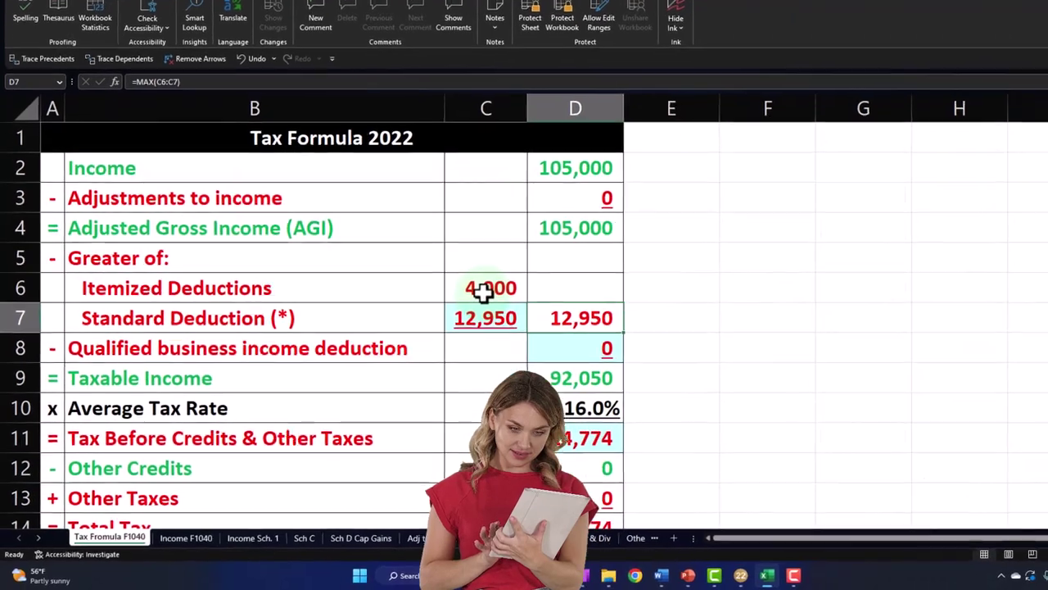
key(Right)
Return to the Sch A sheet and enter 12,000 as the Mortgage 1 interest in B21
double_click(524, 275)
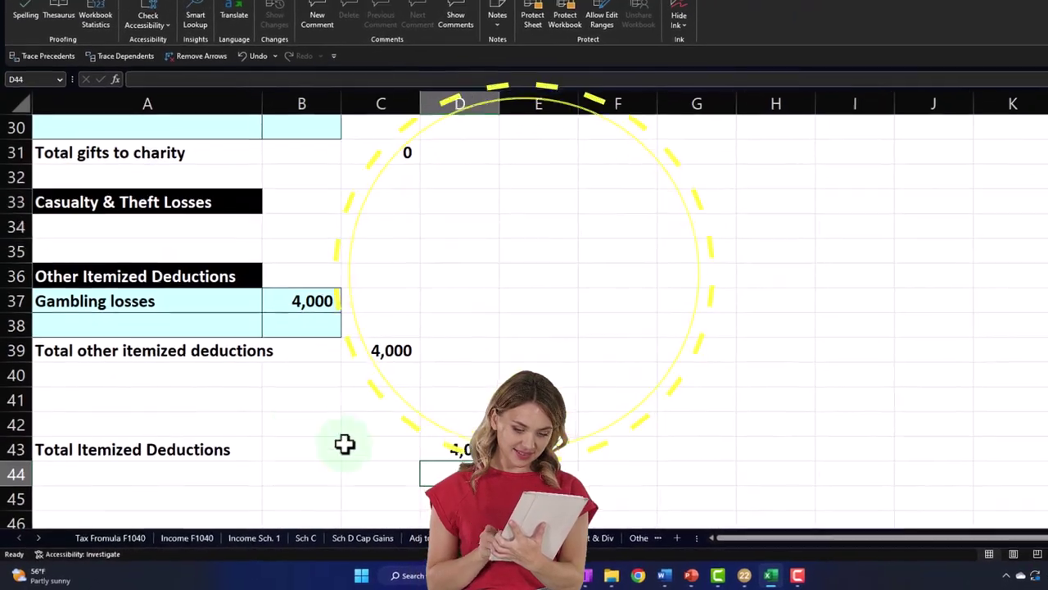
click(222, 379)
scroll(220, 379, up, 3)
scroll(195, 403, up, 2)
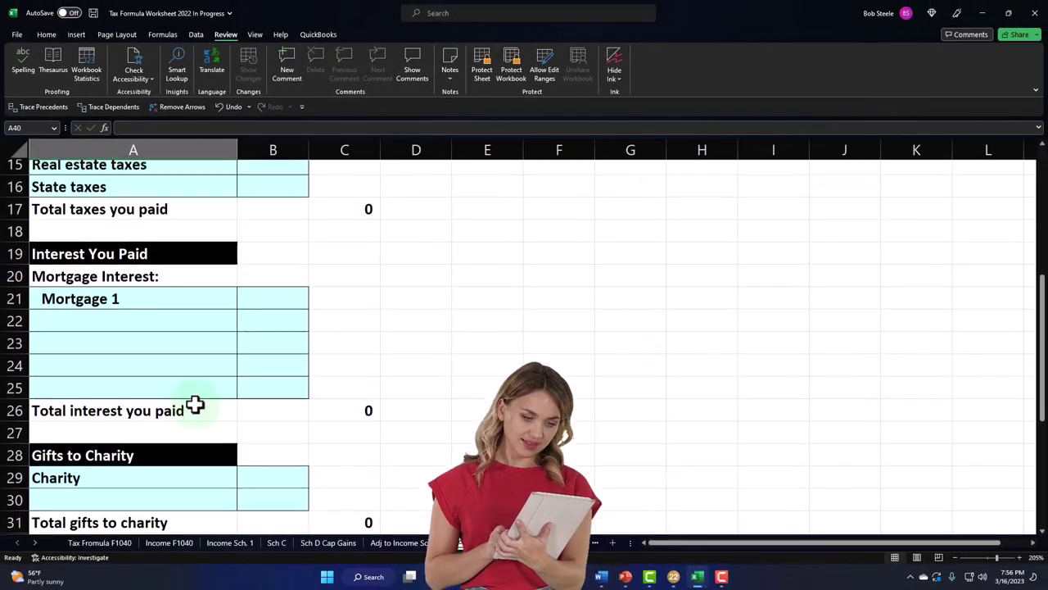
text(12000)
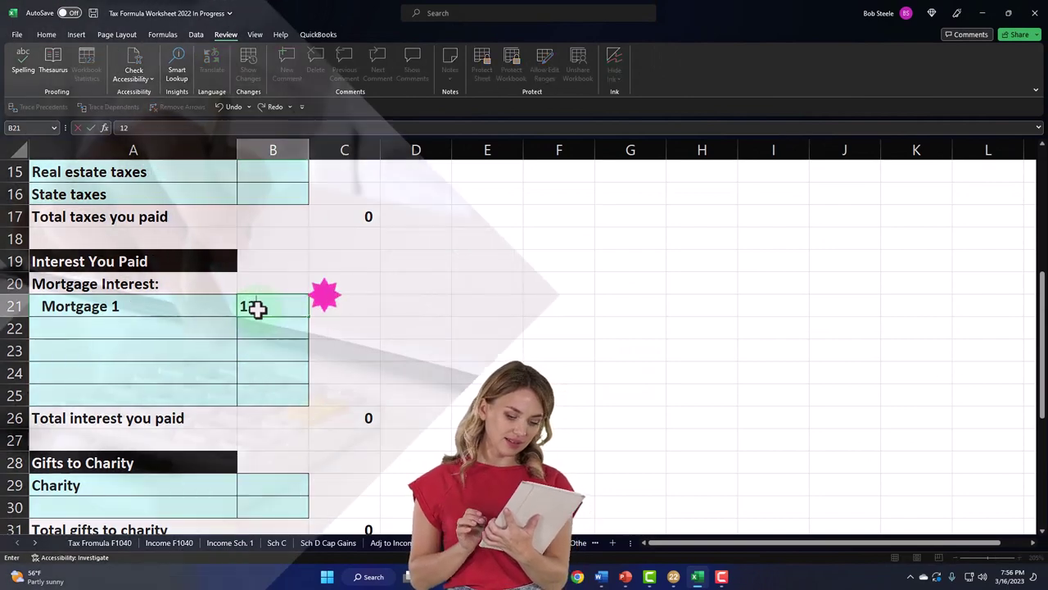
key(ctrl+Return)
Enter 3,000 as the real estate taxes in B15 under Taxes You Paid
key(Up)
key(Up)
key(Up)
key(Up)
key(Up)
key(Up)
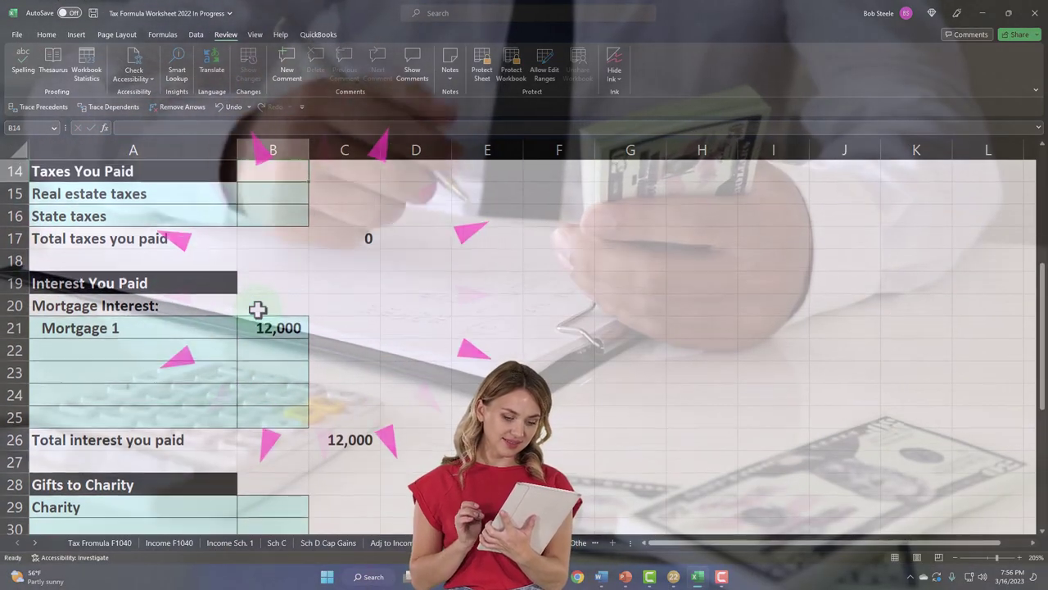
text(3000)
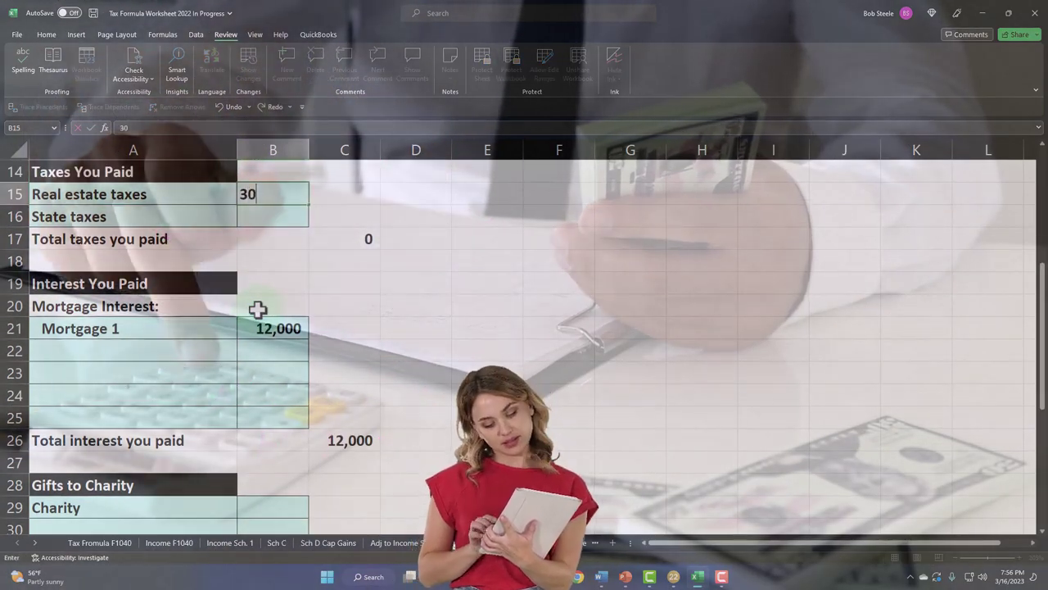
key(Return)
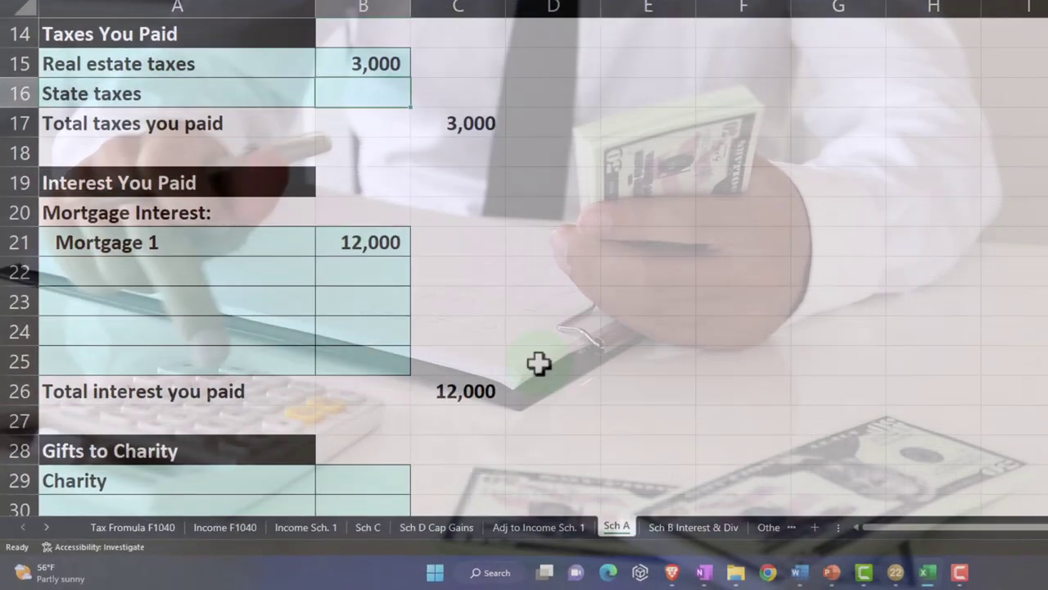
Look up the state and local taxes on Schedule A in Lacerte and enter 1017 as the state taxes in B16 in Excel
click(536, 362)
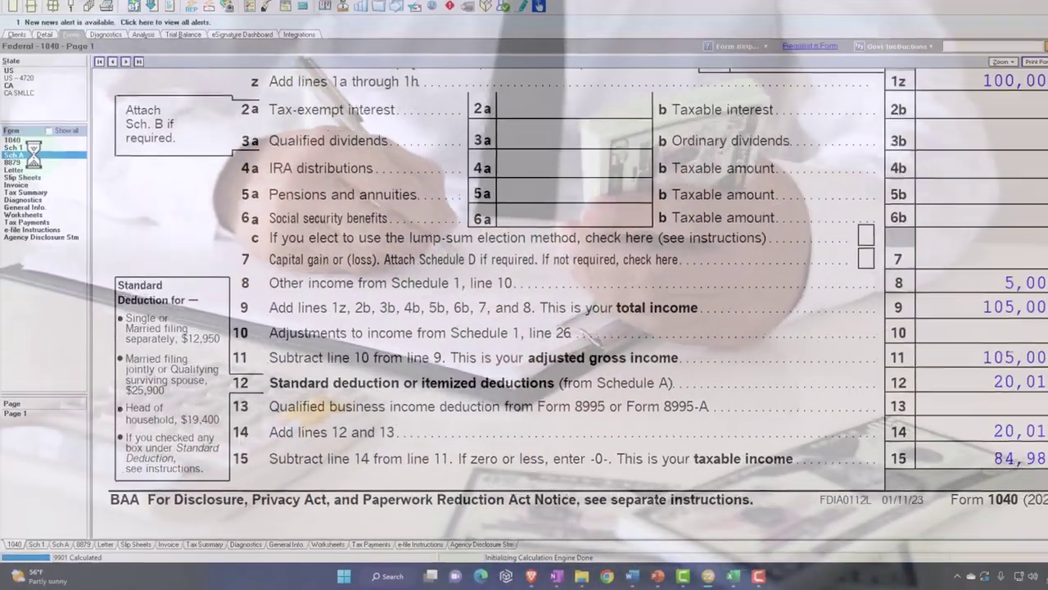
click(17, 39)
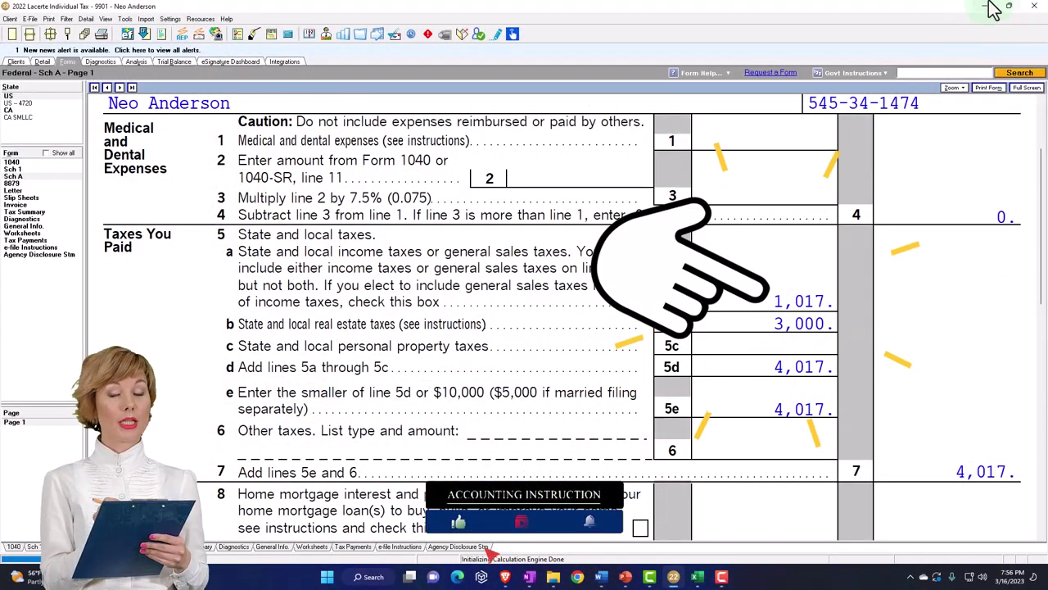
click(987, 5)
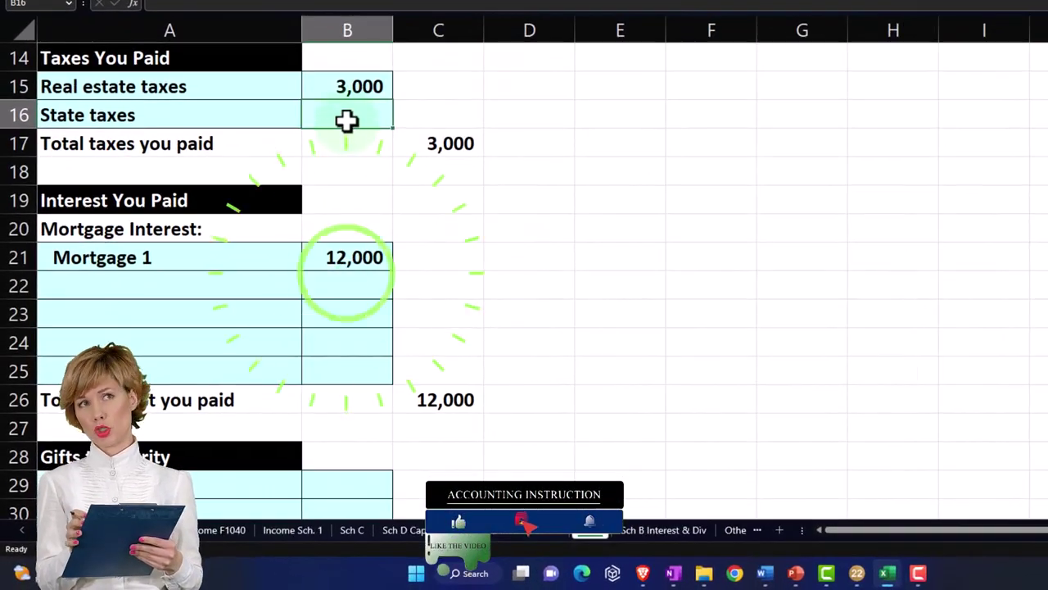
click(347, 118)
text(1017)
Compare the worksheet's total itemized deductions with the mortgage interest, gambling loss and line 17 amounts on Schedule A in Lacerte
scroll(536, 349, down, 6)
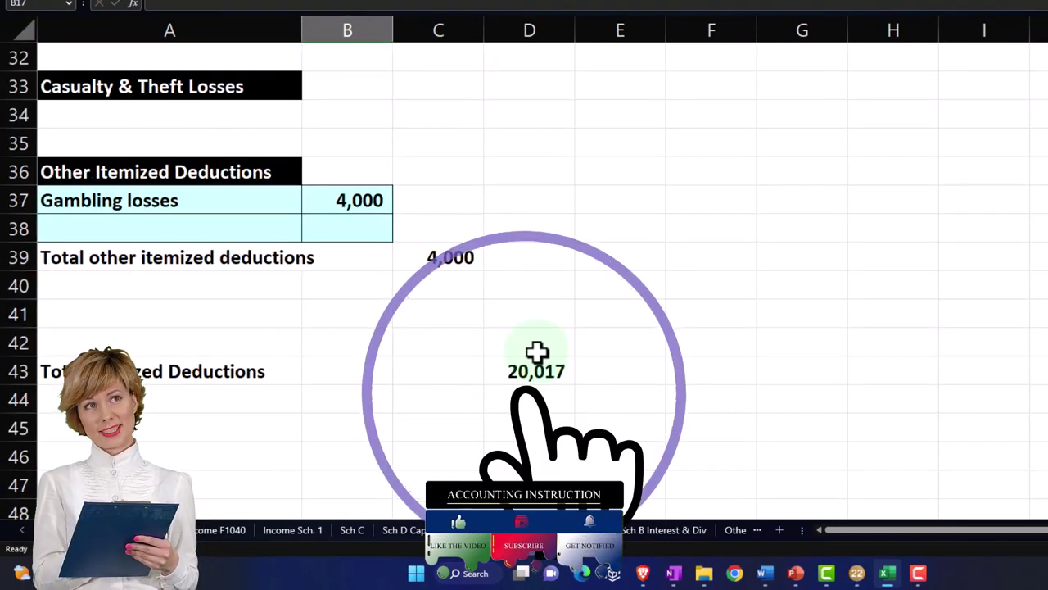
click(856, 573)
scroll(646, 451, down, 5)
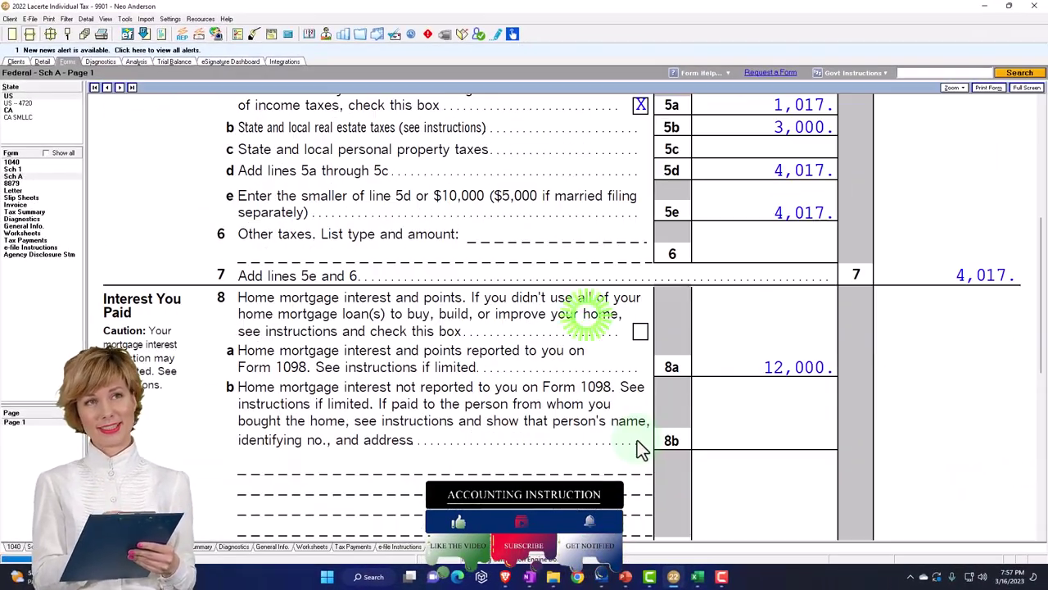
scroll(637, 439, down, 6)
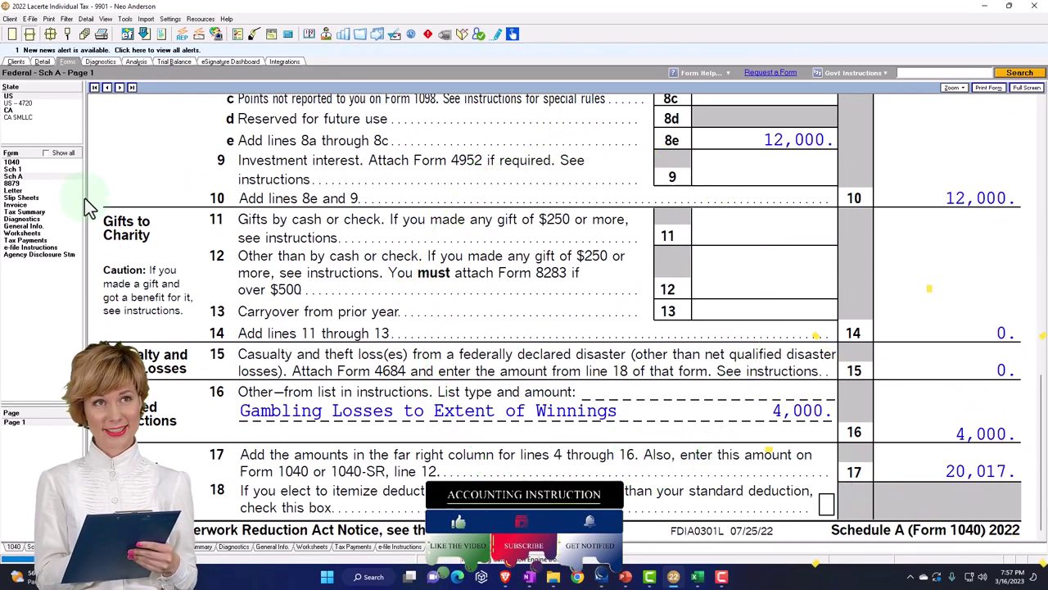
Review the income, deduction and taxable income lines on page 1 of Form 1040 in Lacerte
click(10, 163)
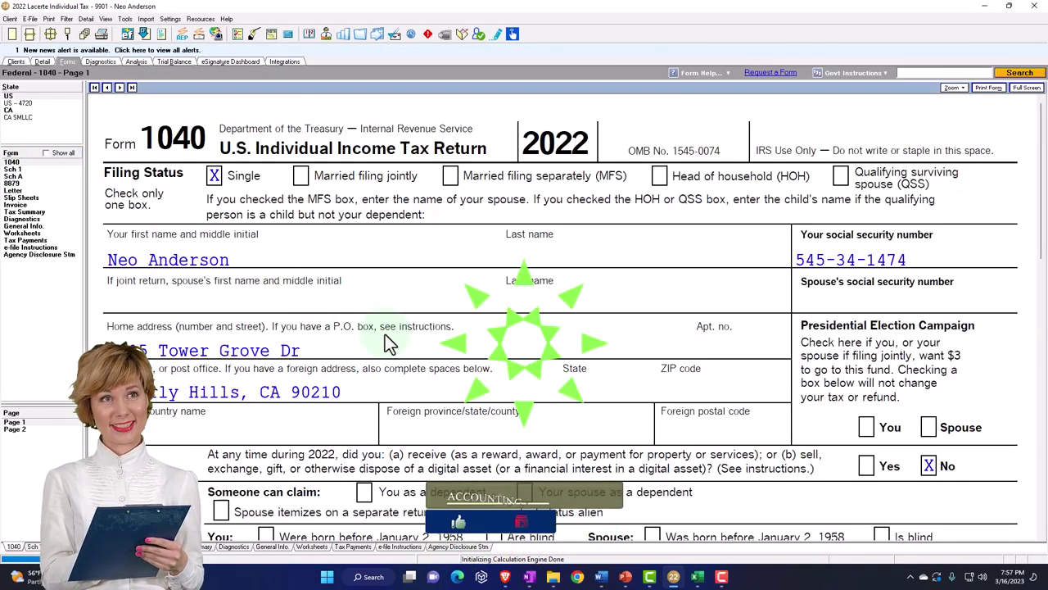
scroll(394, 343, down, 6)
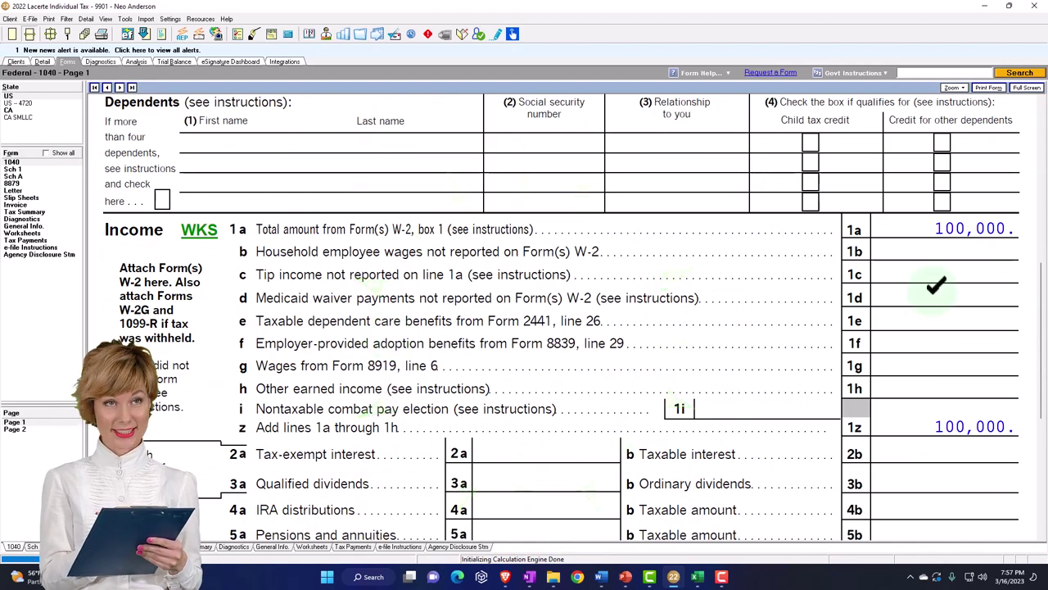
scroll(900, 285, down, 3)
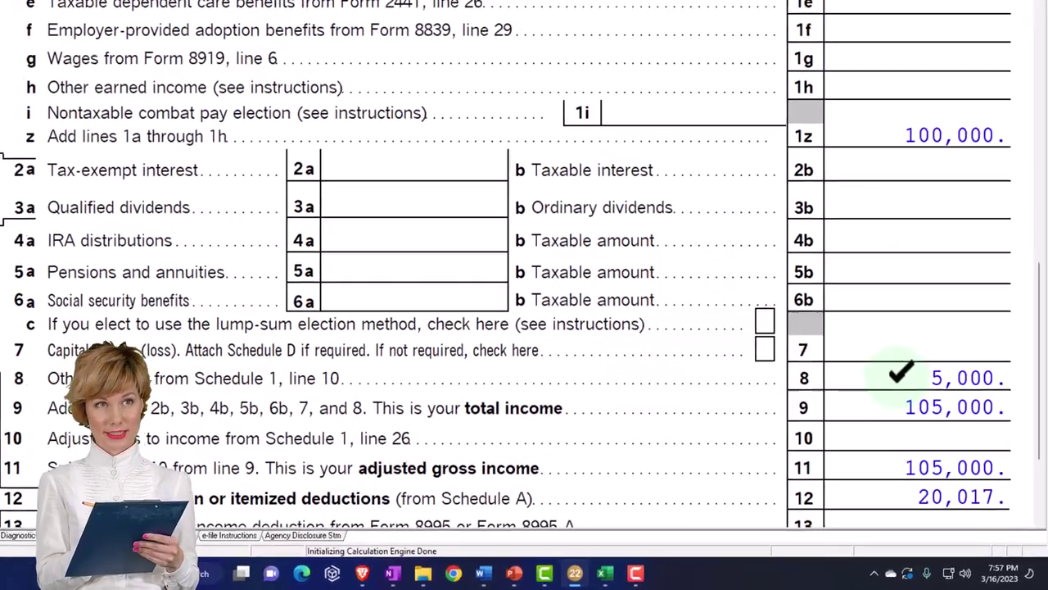
click(931, 415)
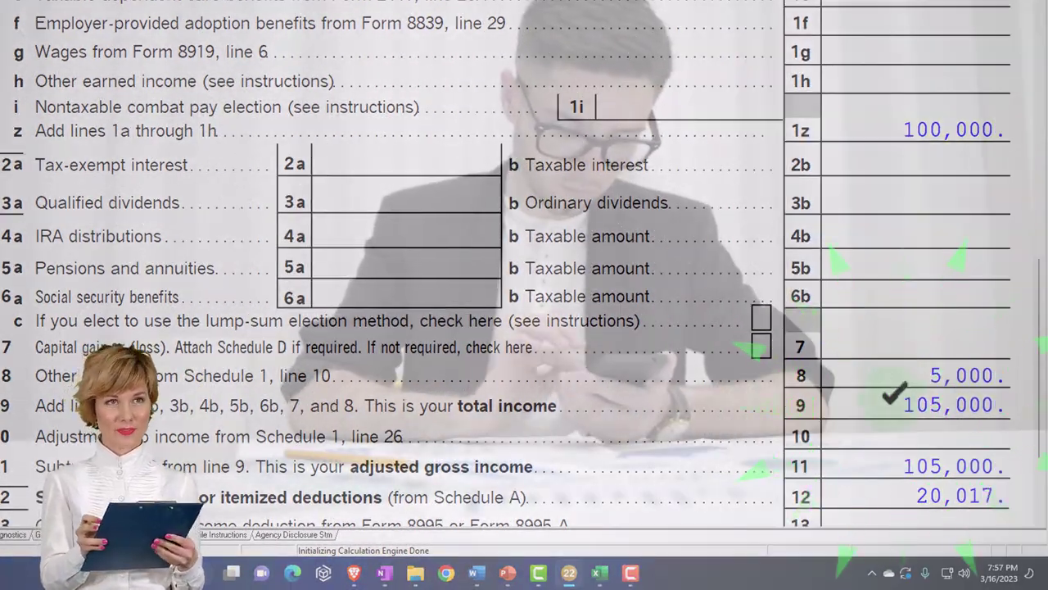
scroll(890, 397, down, 2)
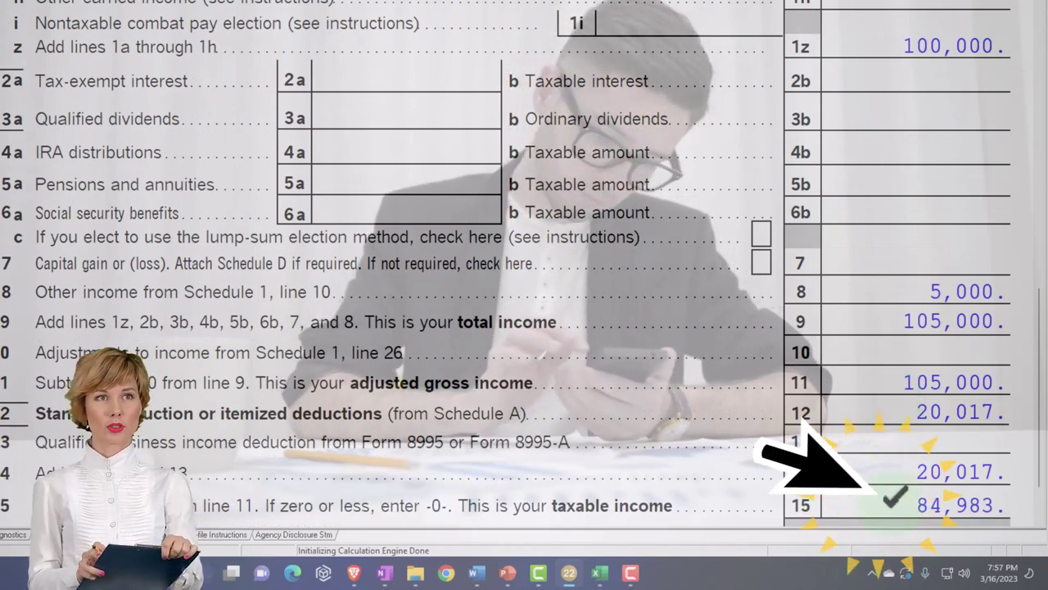
Compare the income, itemized deductions and taxable income on the Excel tax formula sheet with Form 1040 in Lacerte
click(601, 573)
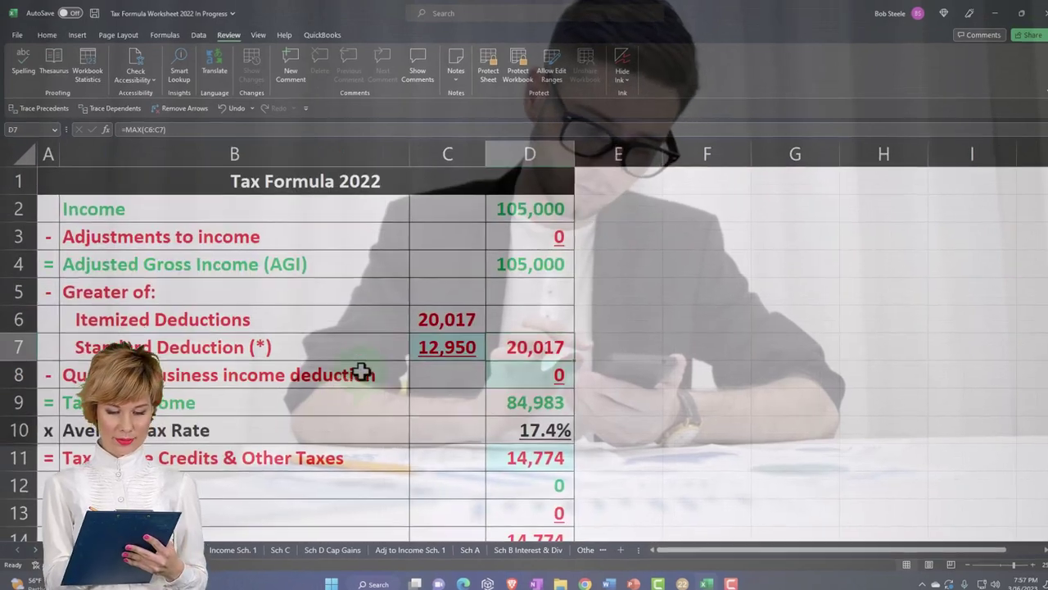
click(512, 206)
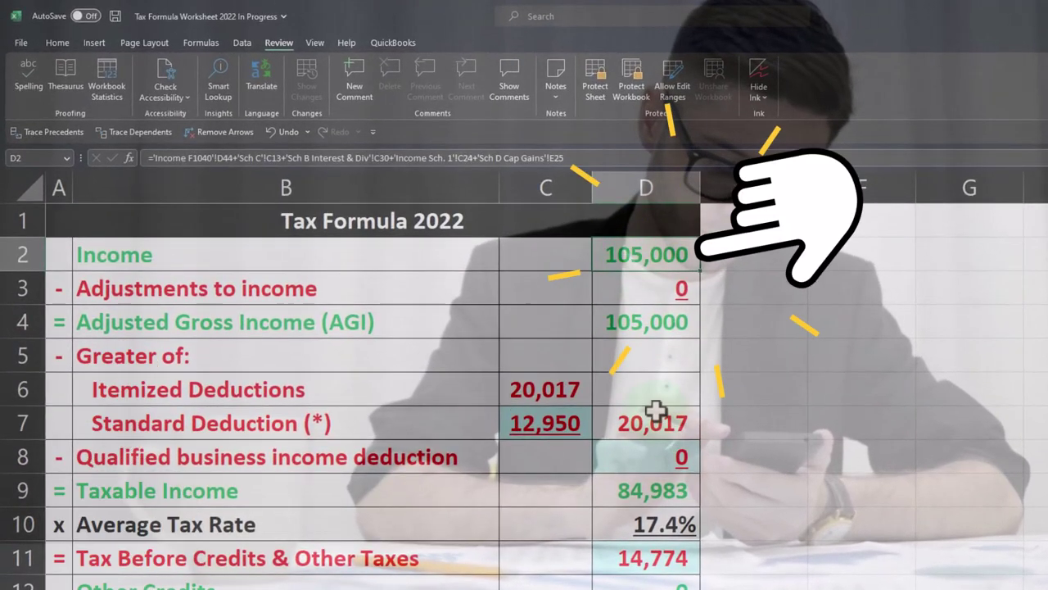
click(655, 412)
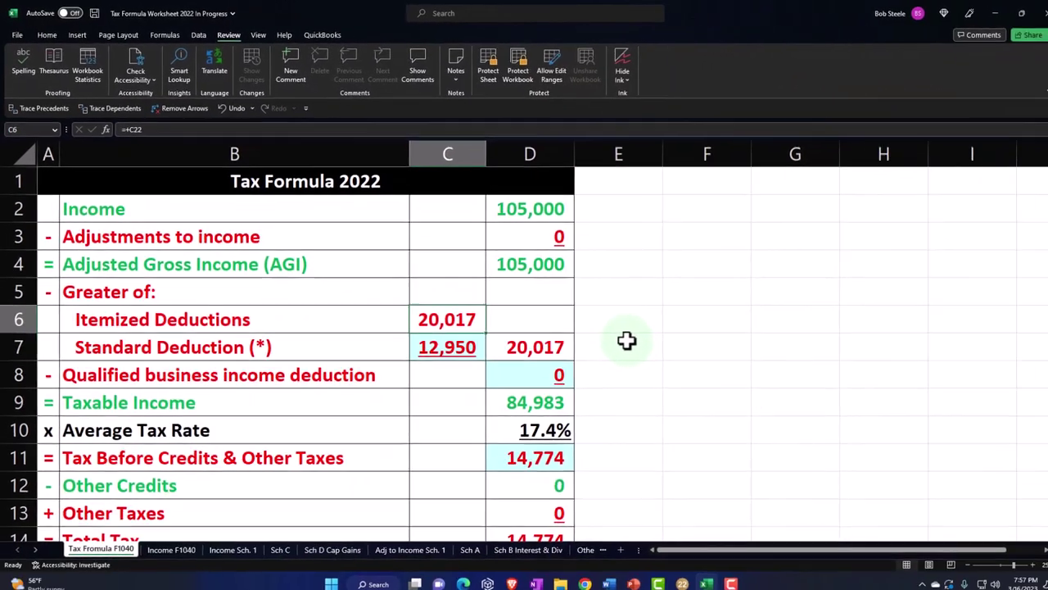
key(Right)
key(Down)
key(Down)
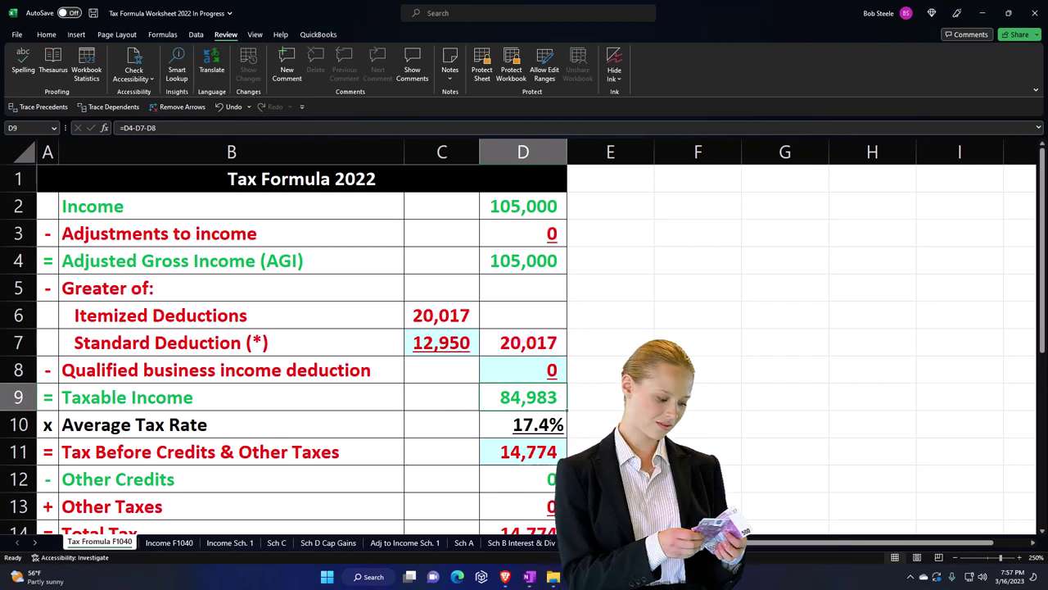
key(alt+Tab)
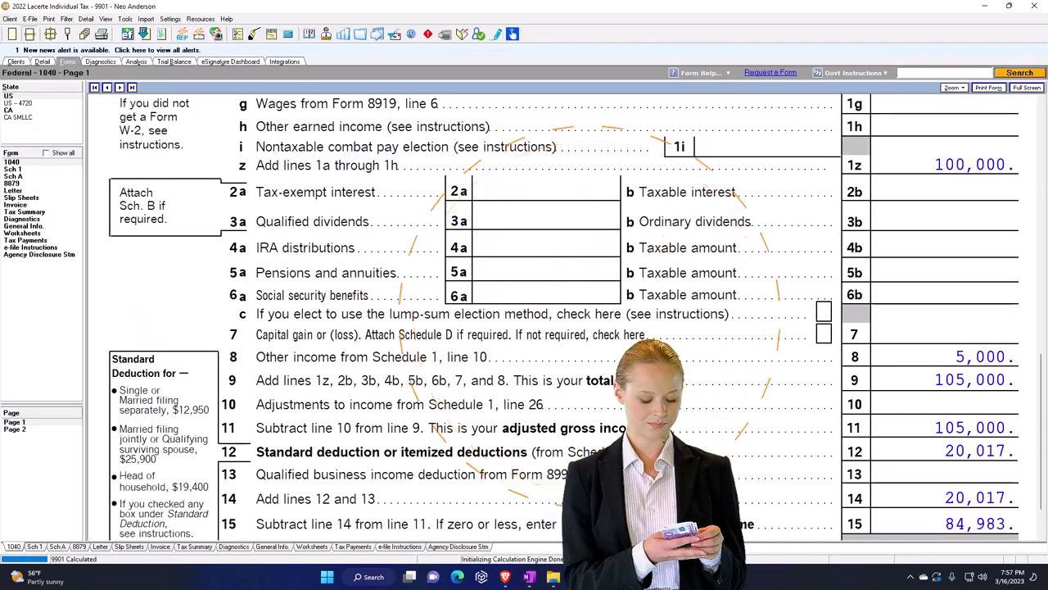
key(alt+Tab)
Check the tax before credits and other taxes in D11 in Excel against Form 1040 in Lacerte
key(Down)
key(Down)
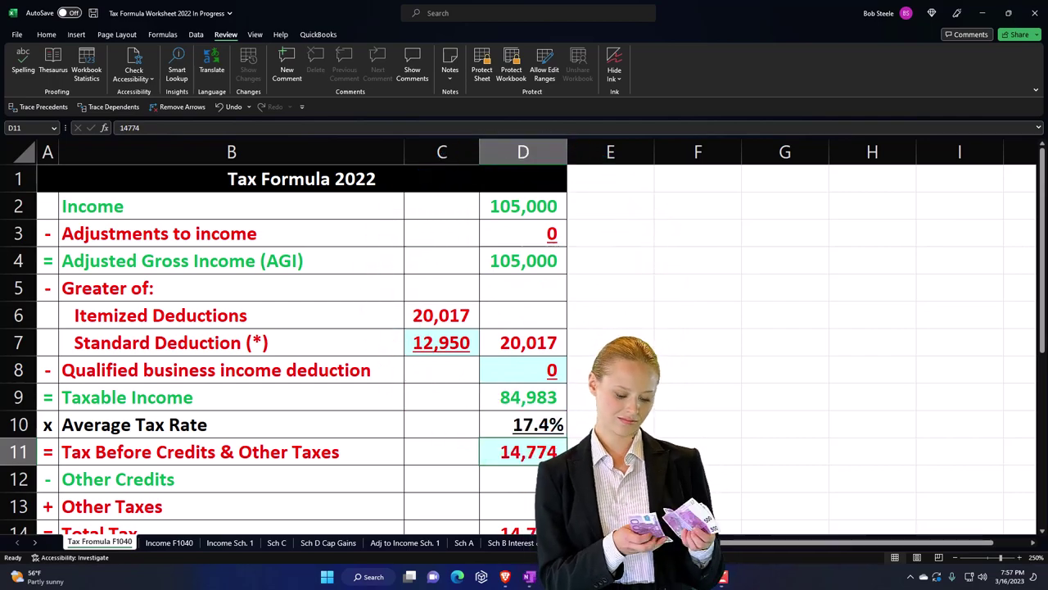
key(alt+Tab)
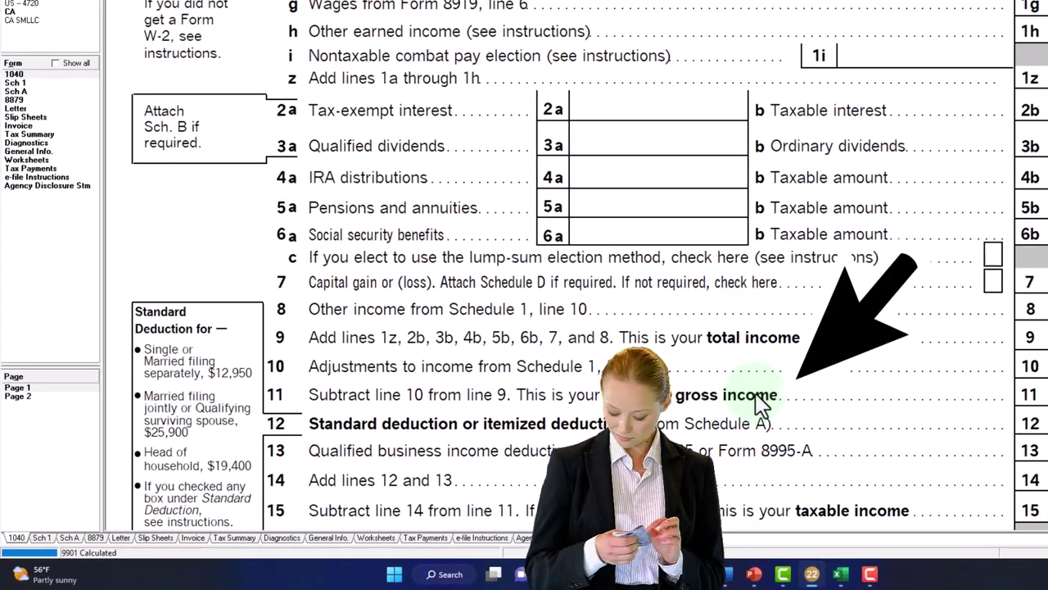